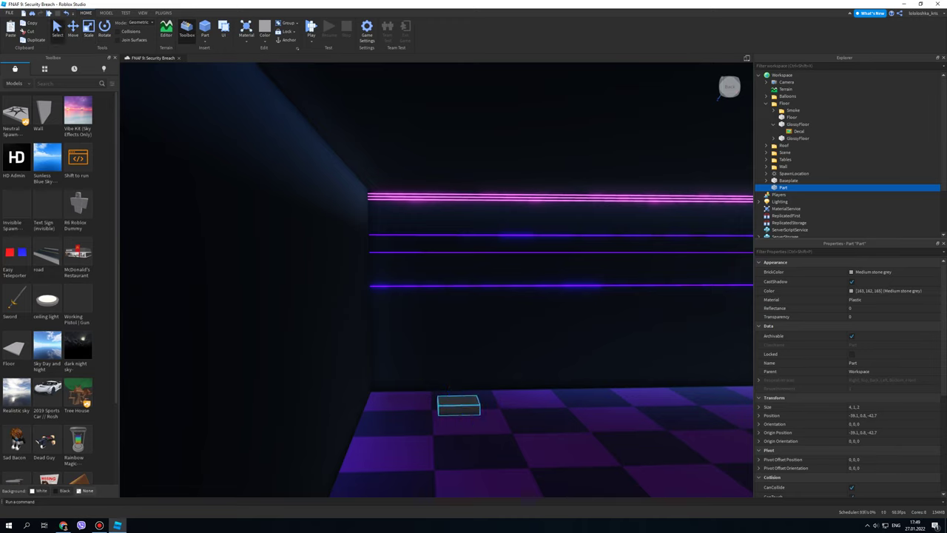
Move the part back against the wall and raise it to the height of the pink neon strip
drag(472, 456, 466, 444)
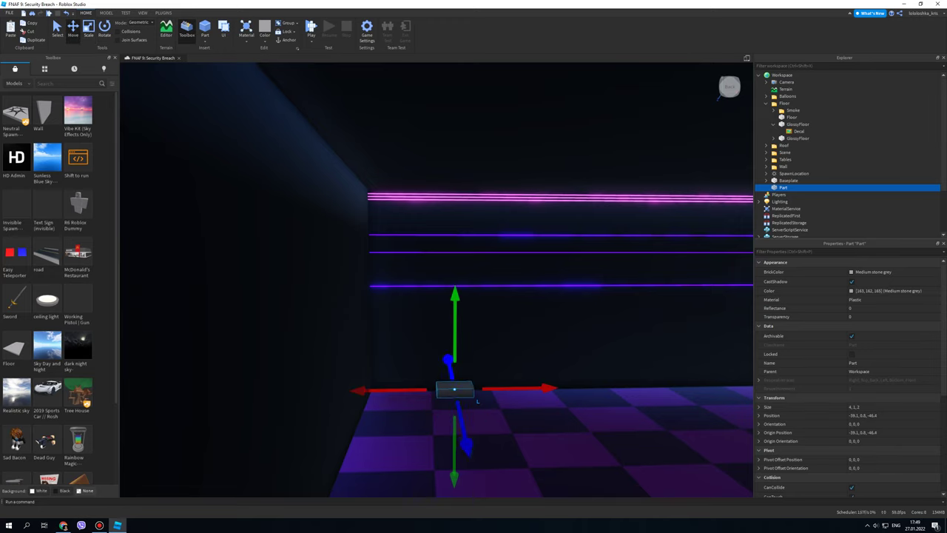
drag(455, 363, 455, 237)
click(476, 398)
drag(454, 451, 455, 258)
scroll(455, 199, up, 5)
Scale the part down to 4 × 0.6 × 0.3 so it fits the pink neon strip
key(ctrl+3)
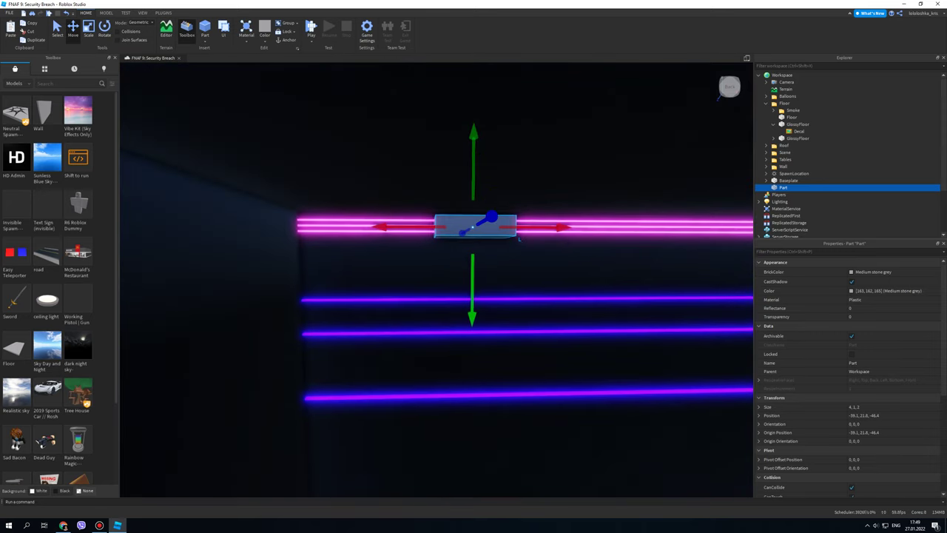
drag(480, 223, 473, 225)
drag(470, 259, 470, 257)
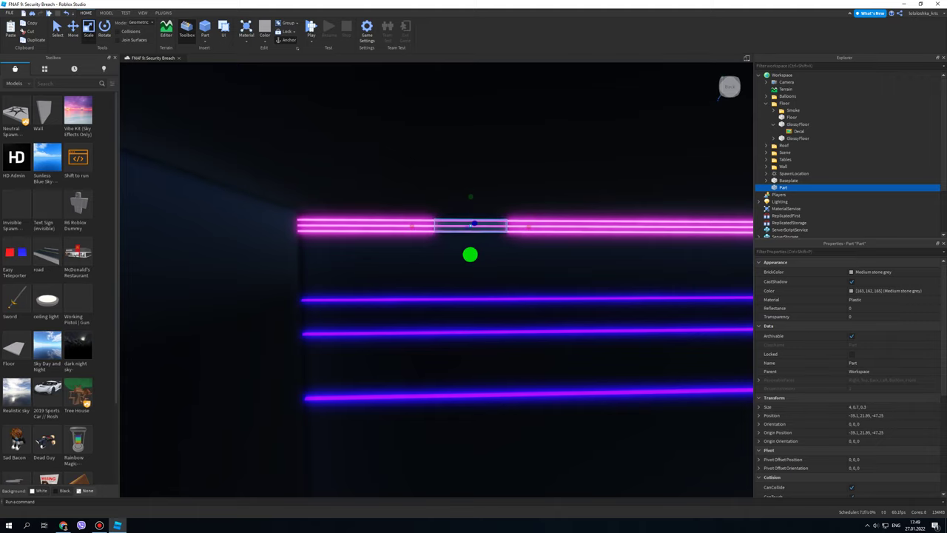
right_drag(471, 199, 500, 200)
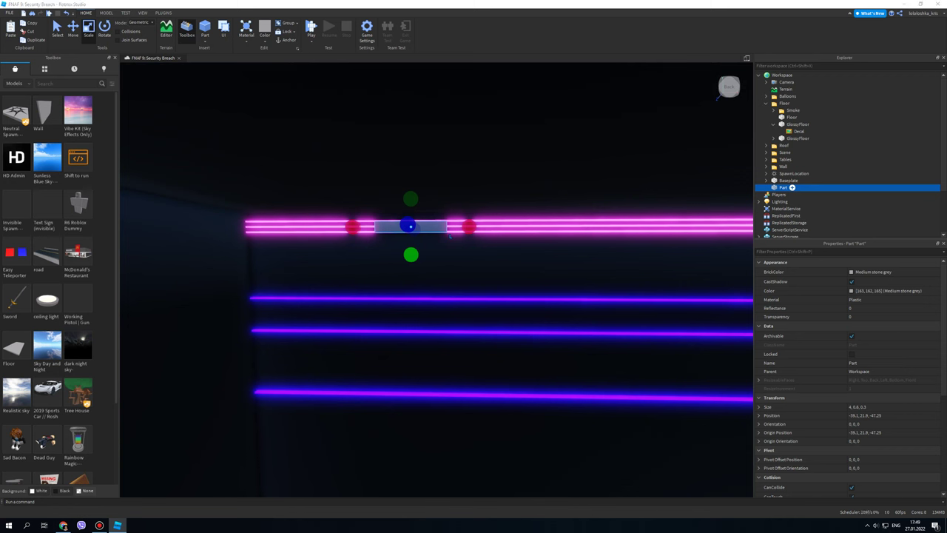
Insert a SpotLight object into the part and select it
key(ctrl+i)
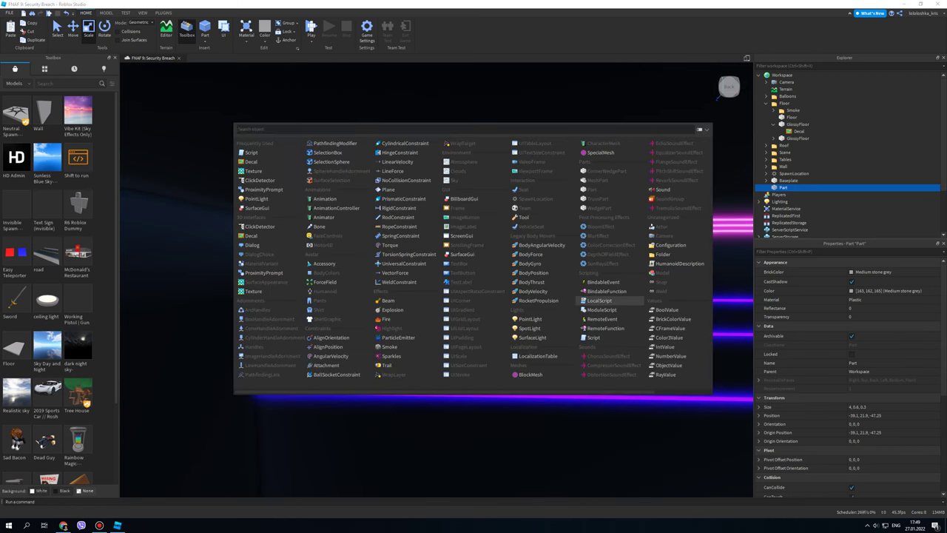
text(li)
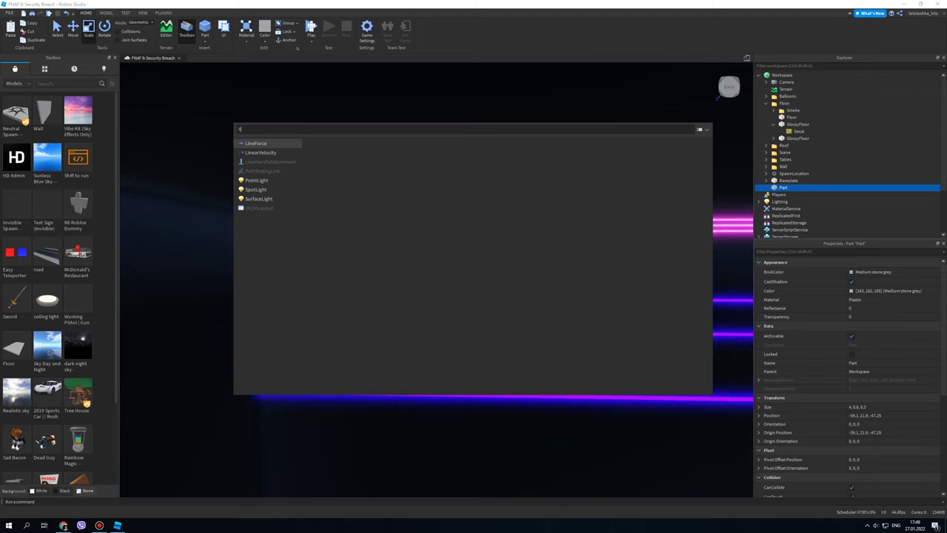
click(255, 190)
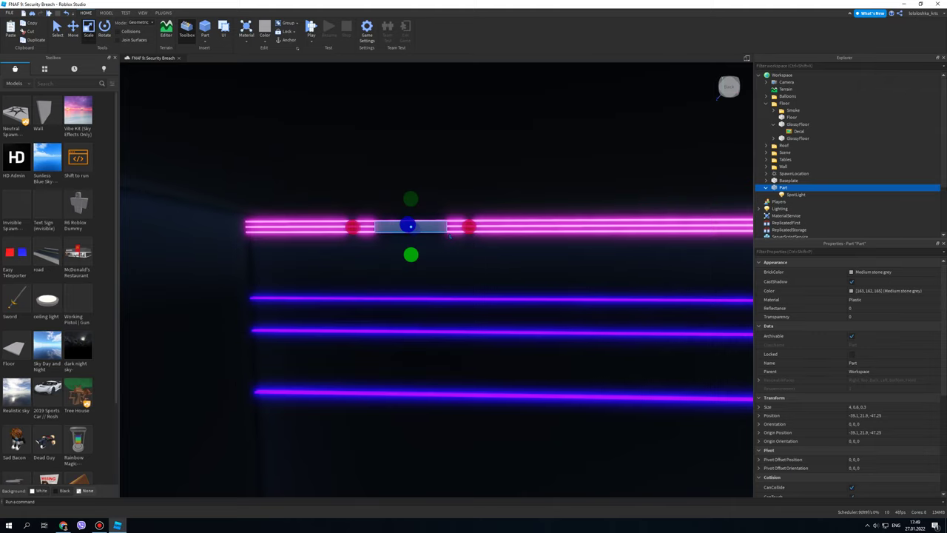
click(795, 194)
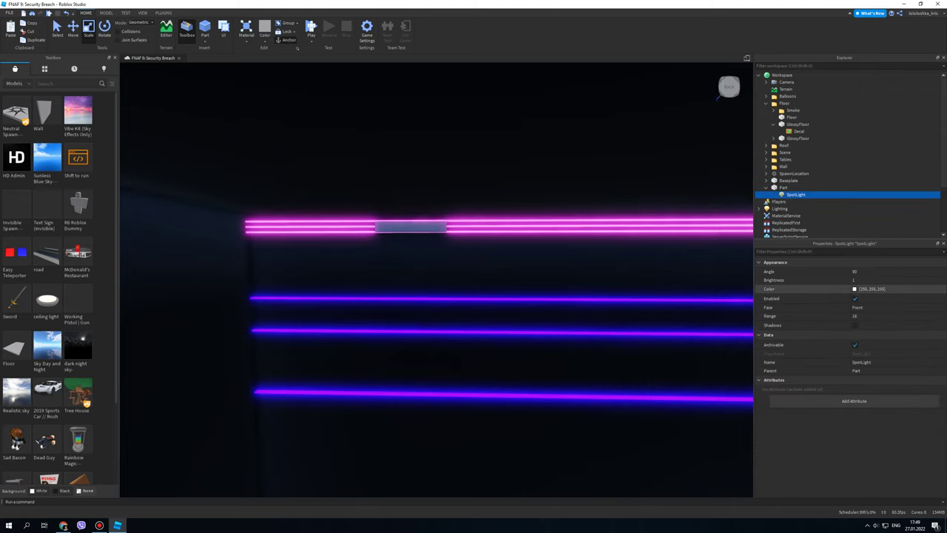
Try the Left and Top faces for the spotlight, and finally set its face to Bottom
right_drag(436, 279, 510, 285)
key(e)
right_drag(717, 97, 718, 97)
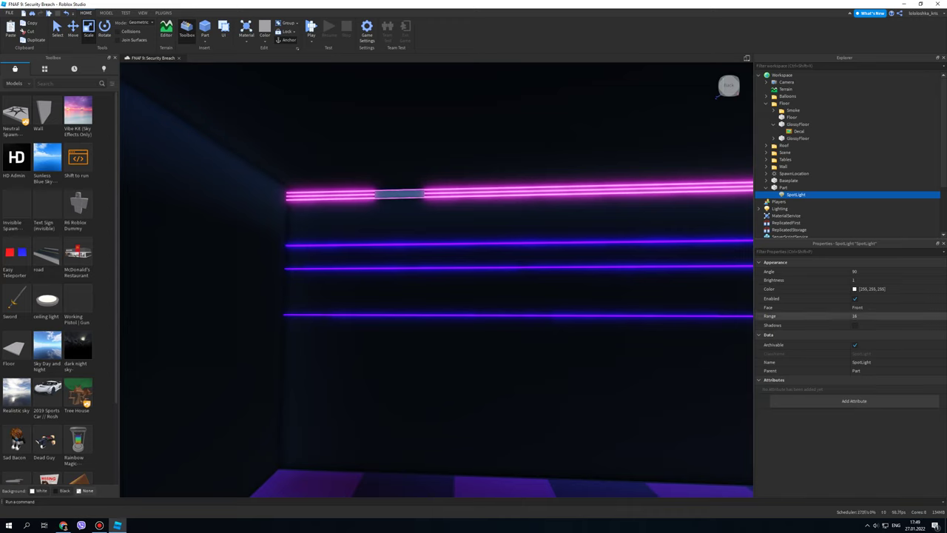
click(854, 316)
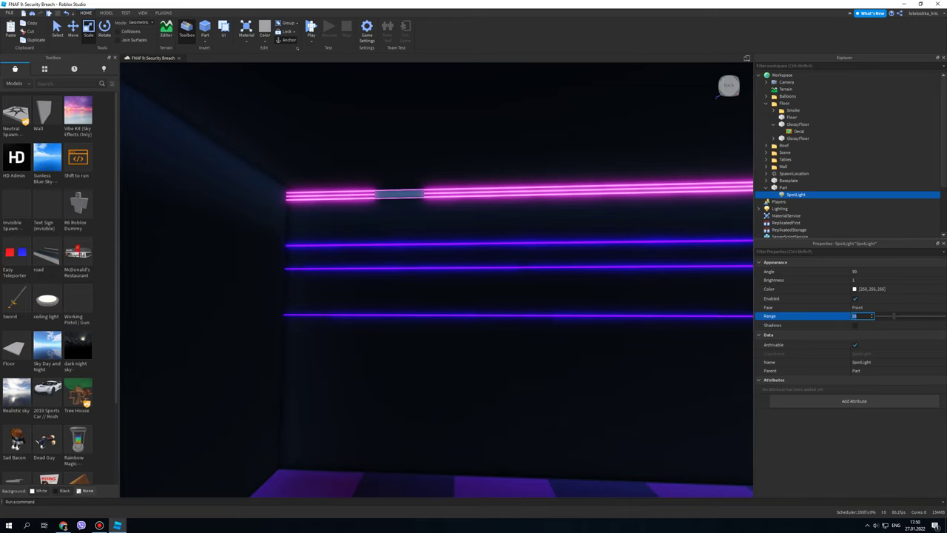
click(860, 308)
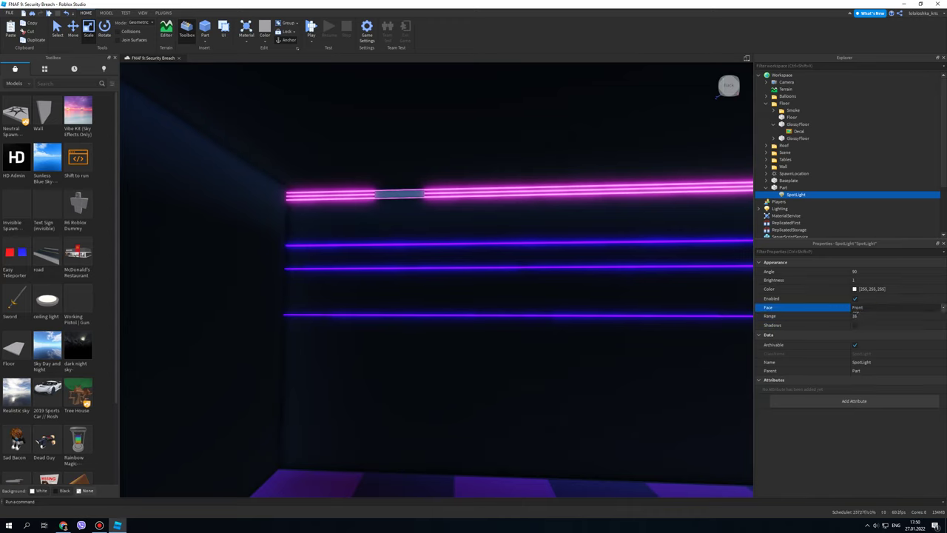
click(858, 331)
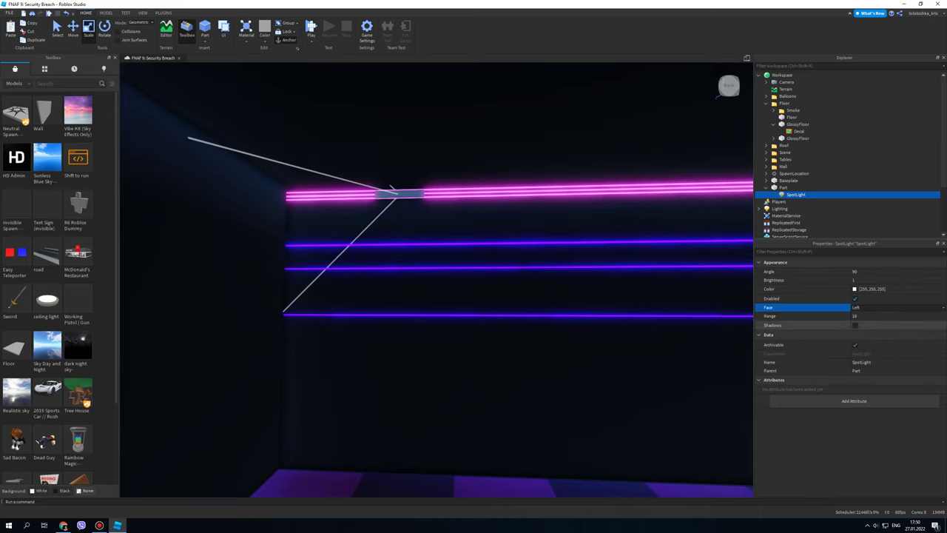
click(862, 307)
click(858, 343)
click(862, 307)
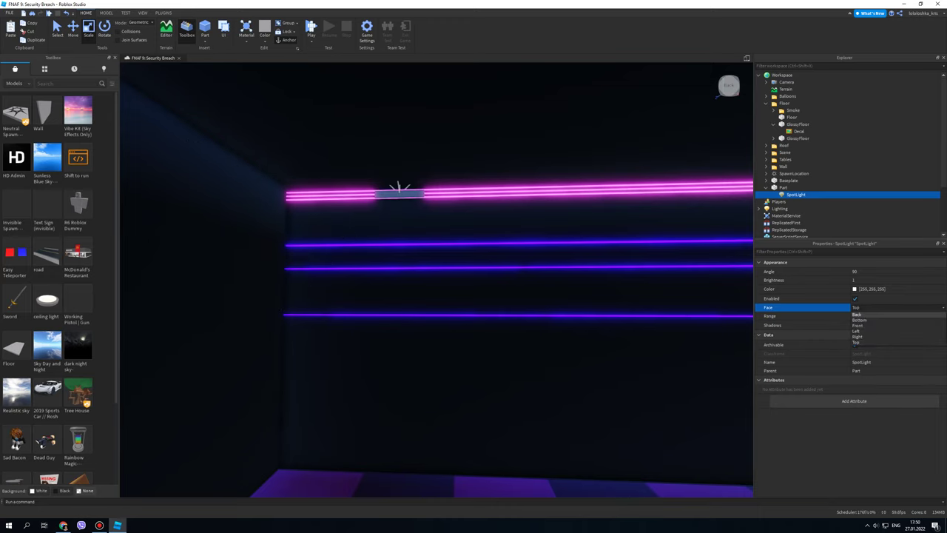
click(858, 320)
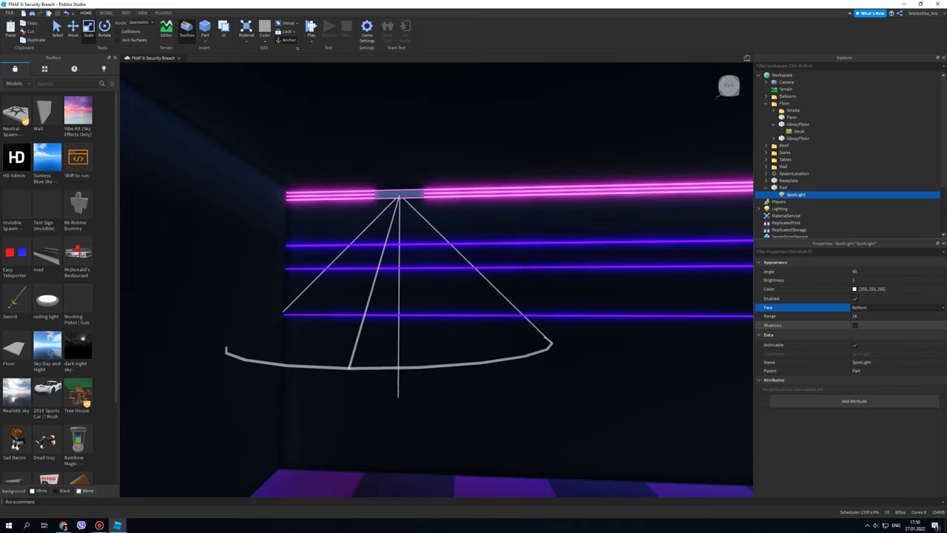
Set the spotlight's range to about 21 and its angle to 45
click(873, 316)
drag(895, 317, 900, 317)
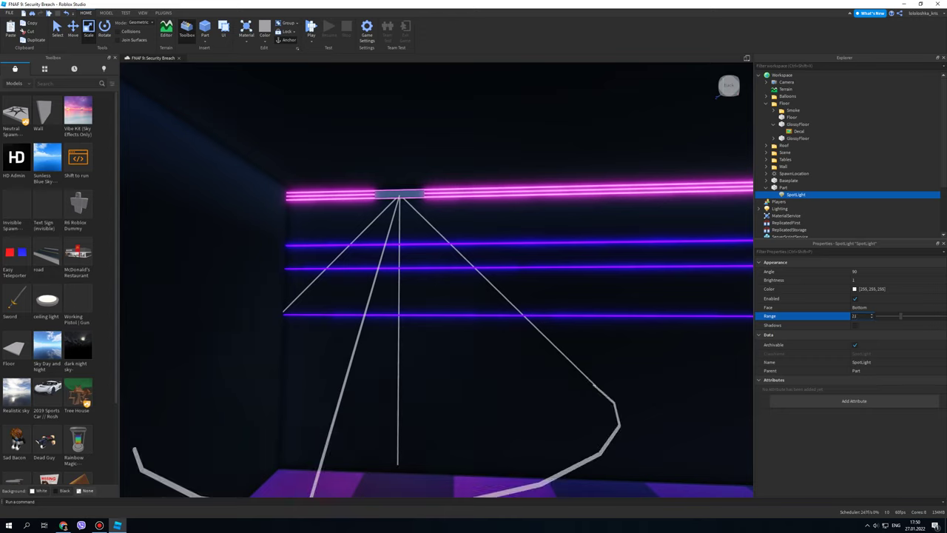
click(880, 272)
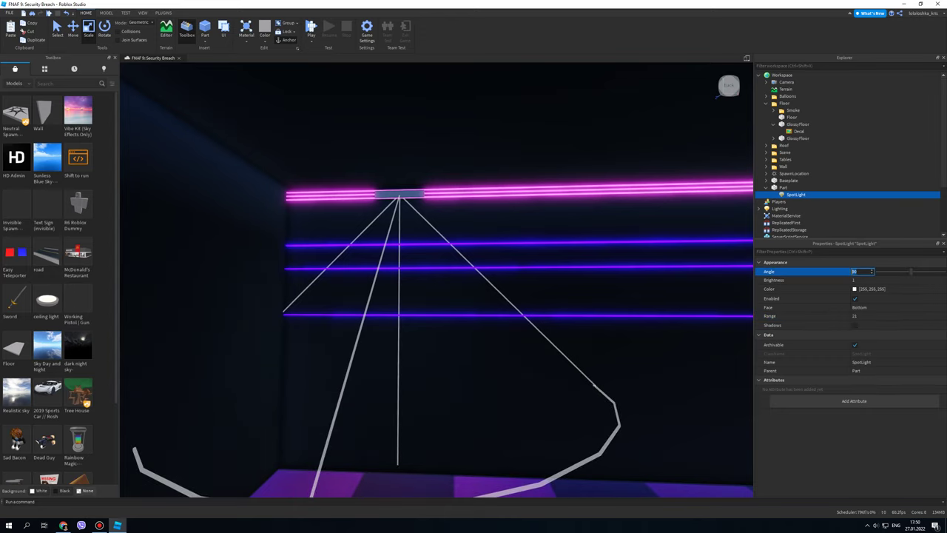
text(45)
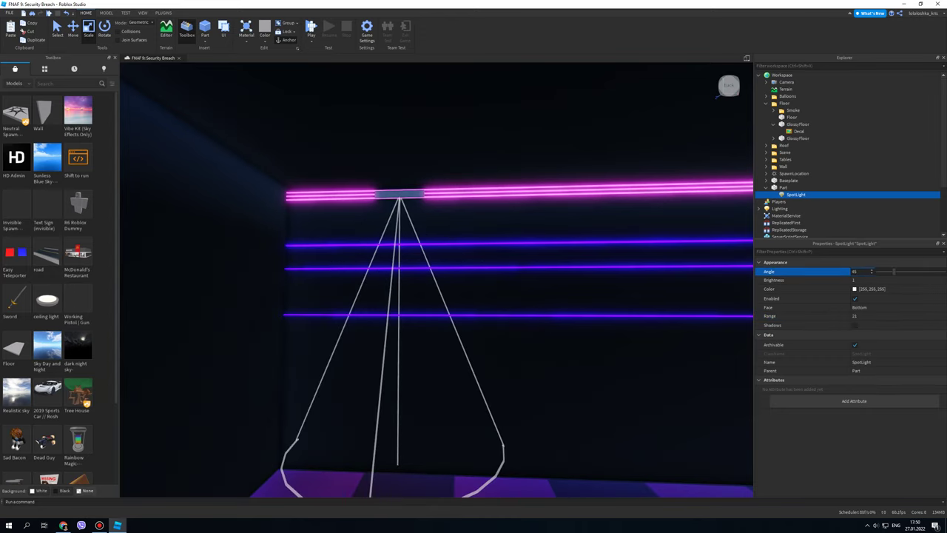
Raise the spotlight's brightness to about 6.12 and set its range to about 15
key(Tab)
drag(878, 280, 889, 281)
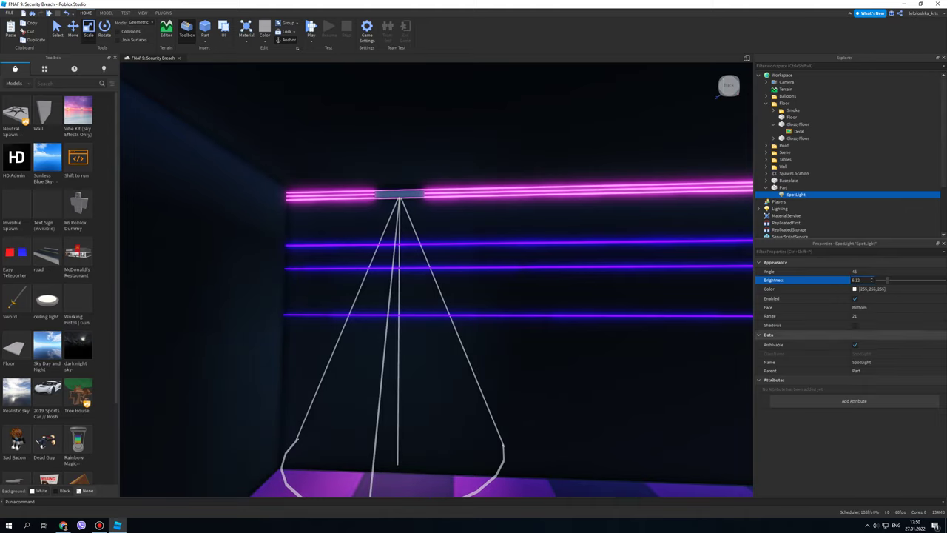
click(856, 316)
drag(900, 316, 894, 316)
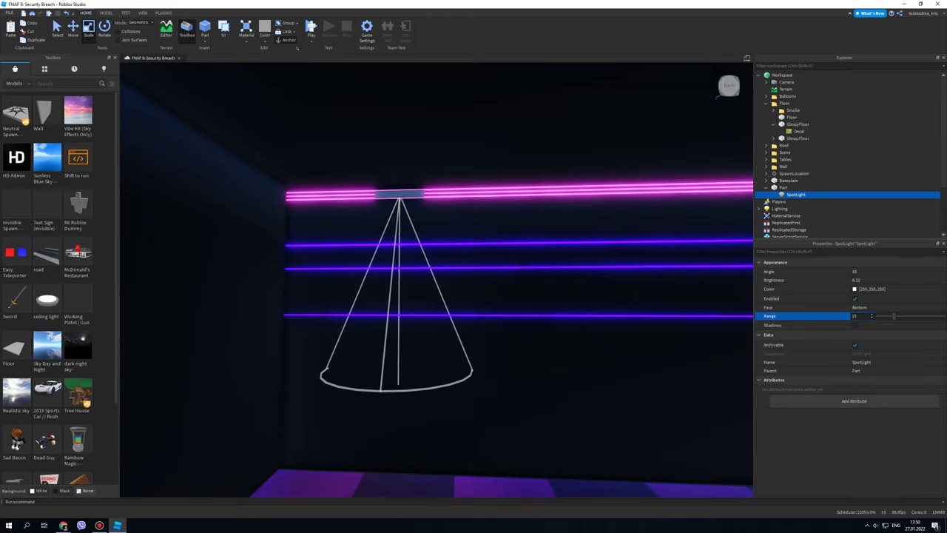
Set the part's transparency to 1 and rename it "light on wall"
click(792, 188)
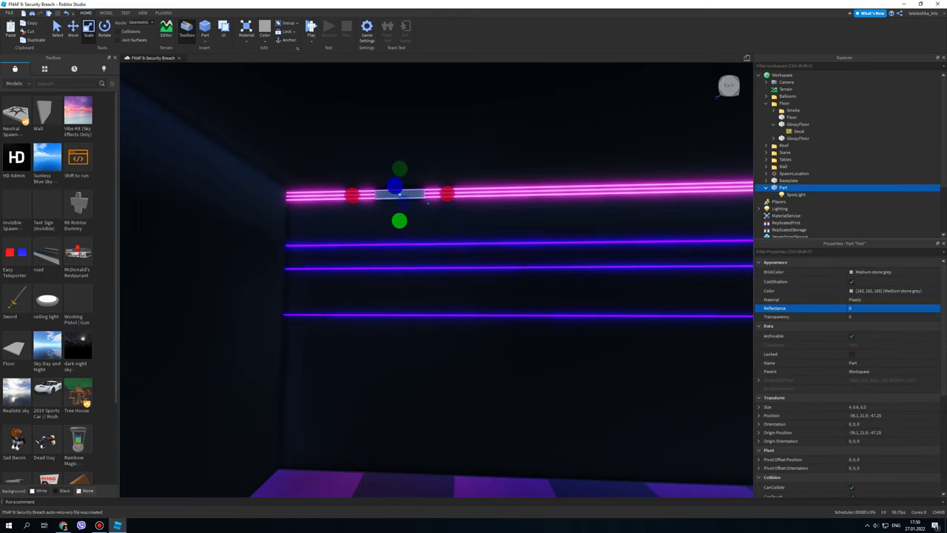
click(858, 316)
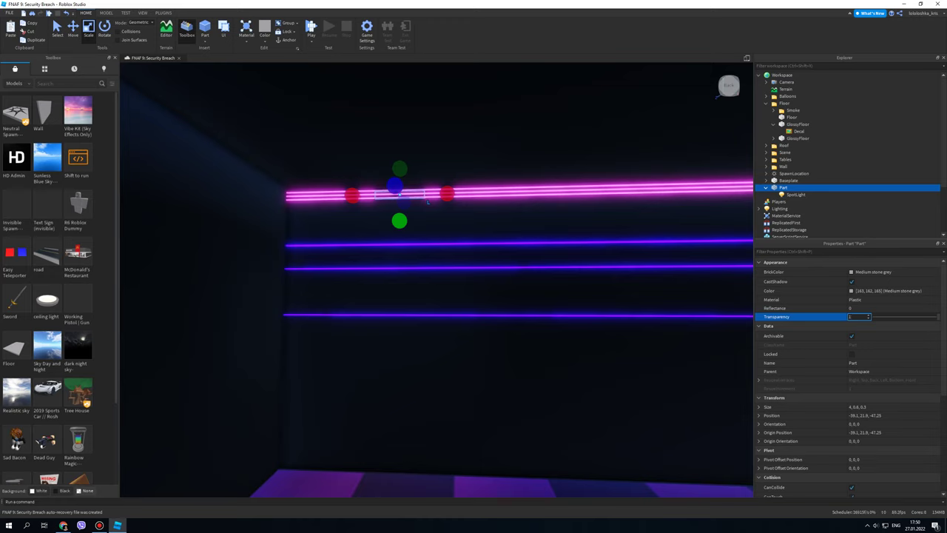
key(Return)
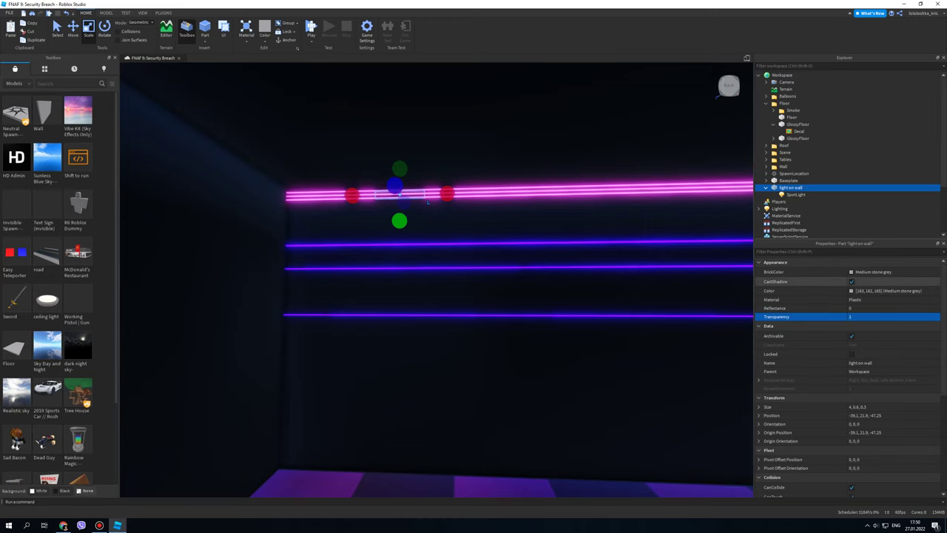
click(887, 299)
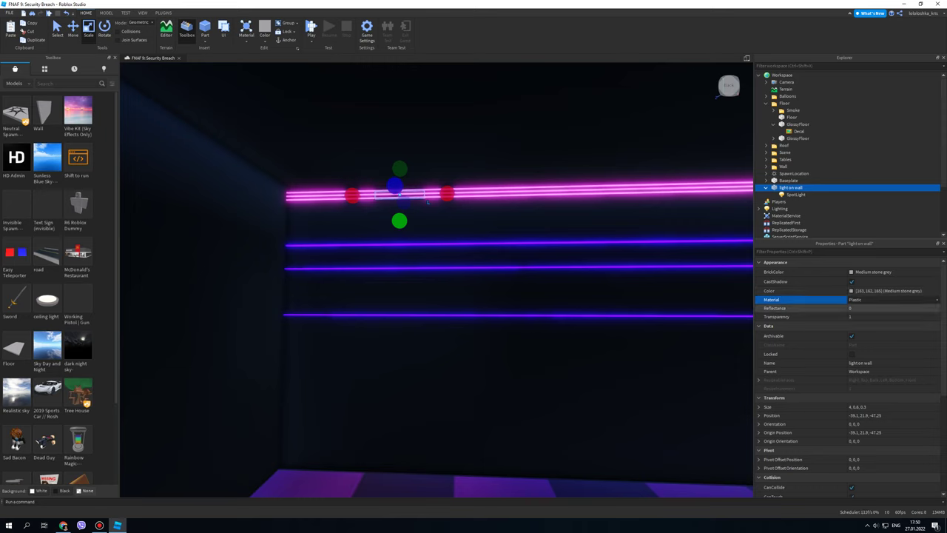
Color the spotlight magenta (255, 30, 255) and set its range to about 18
click(795, 193)
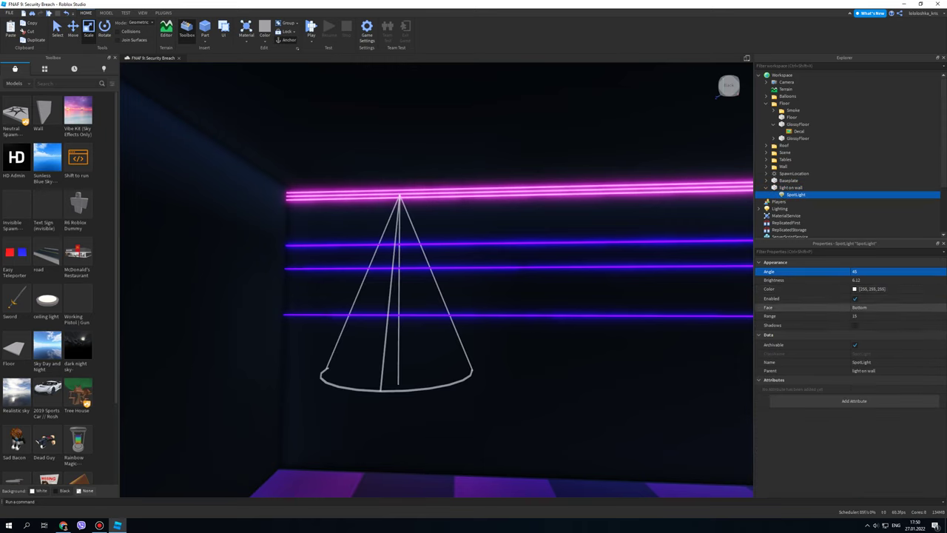
click(854, 288)
click(482, 208)
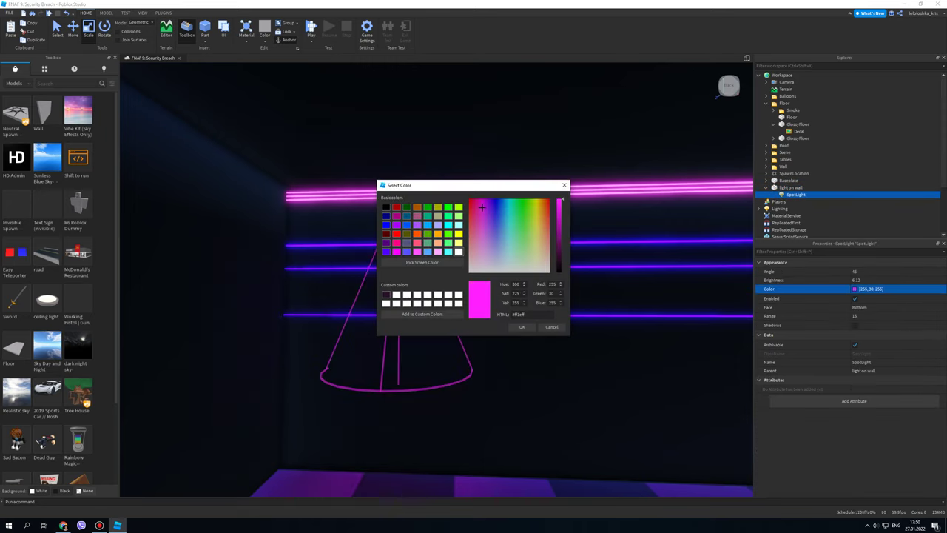
click(522, 326)
click(858, 316)
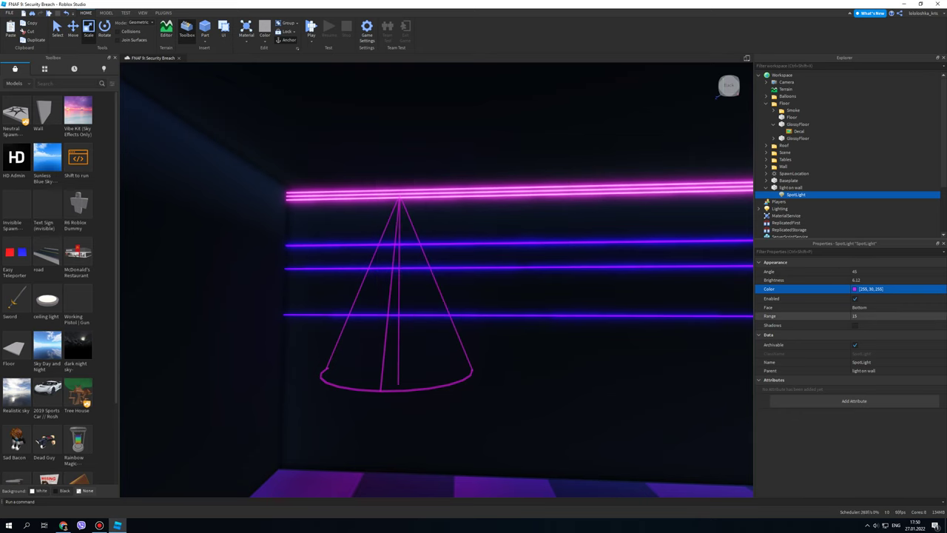
drag(894, 316, 897, 315)
Widen the spotlight's angle to 90 and slightly lower its brightness
right_drag(436, 281, 514, 295)
key(s)
key(s)
key(w)
click(858, 272)
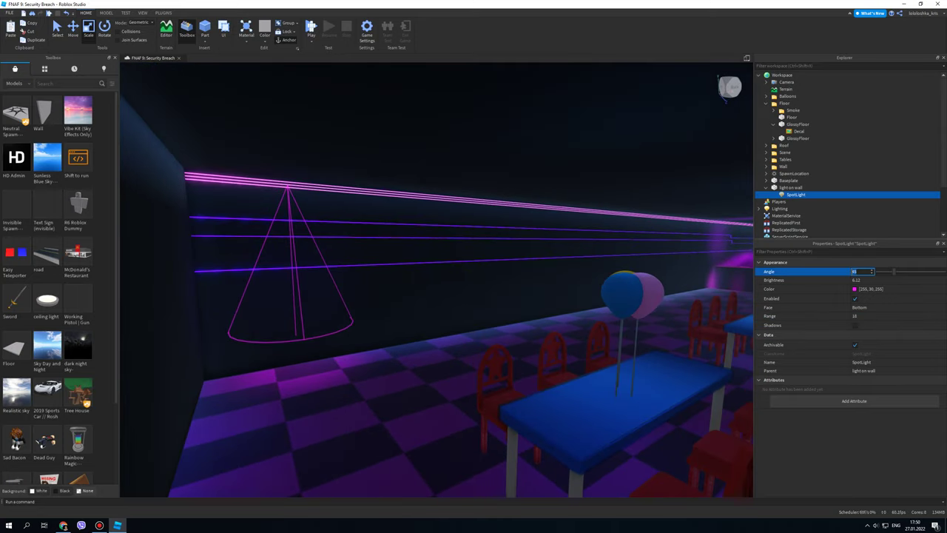
mouse_move(893, 271)
mouse_down()
mouse_move(922, 272)
mouse_move(911, 271)
mouse_up()
click(859, 280)
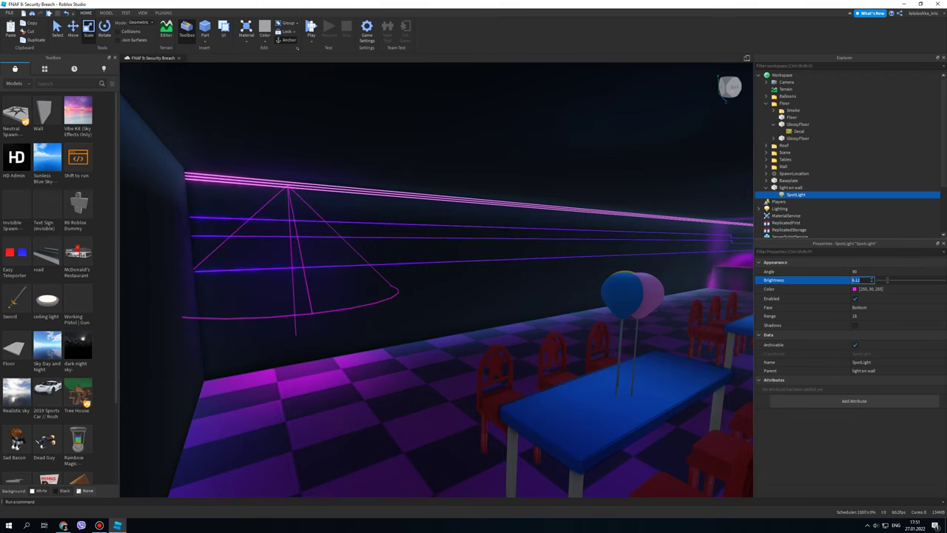
mouse_move(886, 281)
mouse_down()
mouse_move(900, 281)
mouse_move(885, 281)
mouse_up()
Duplicate the "light on wall" part and move the copy along the neon strip to about X -23.8
right_drag(562, 296, 451, 292)
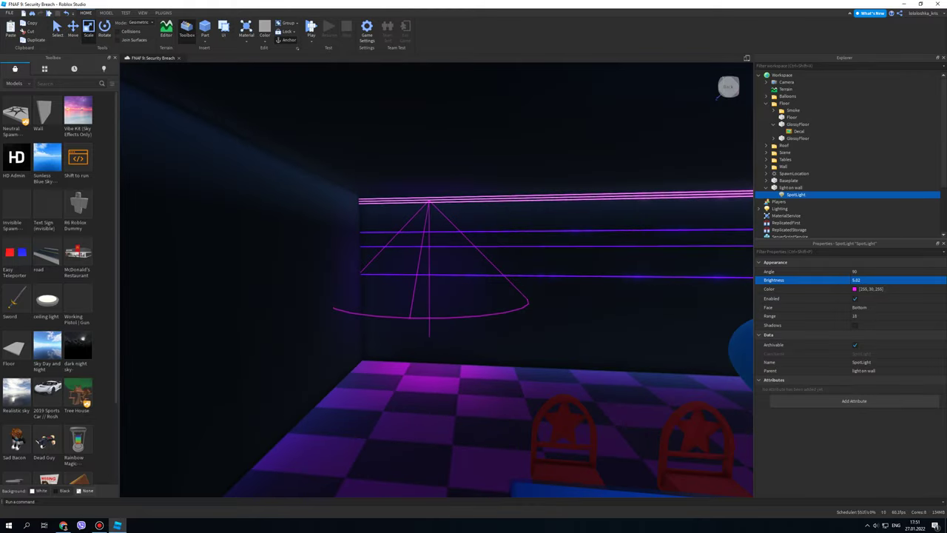
click(443, 201)
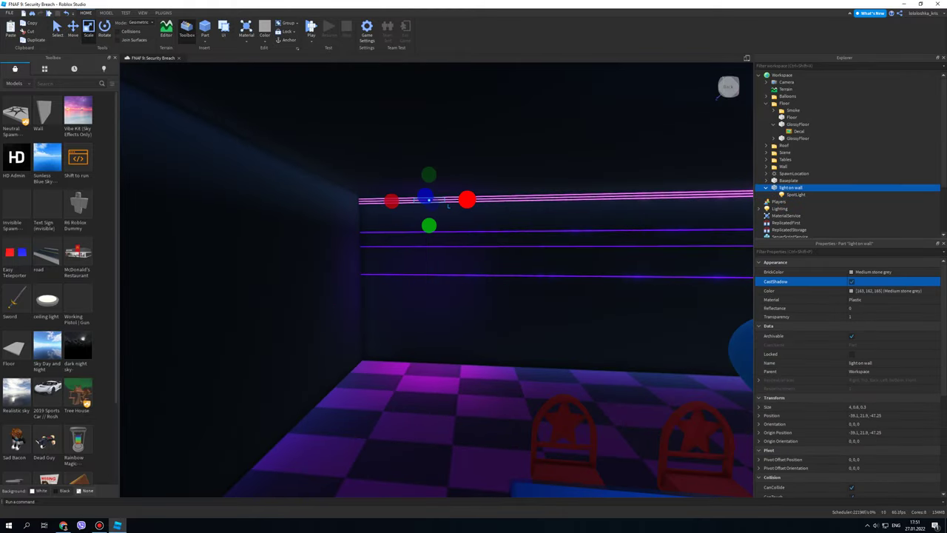
key(ctrl+2)
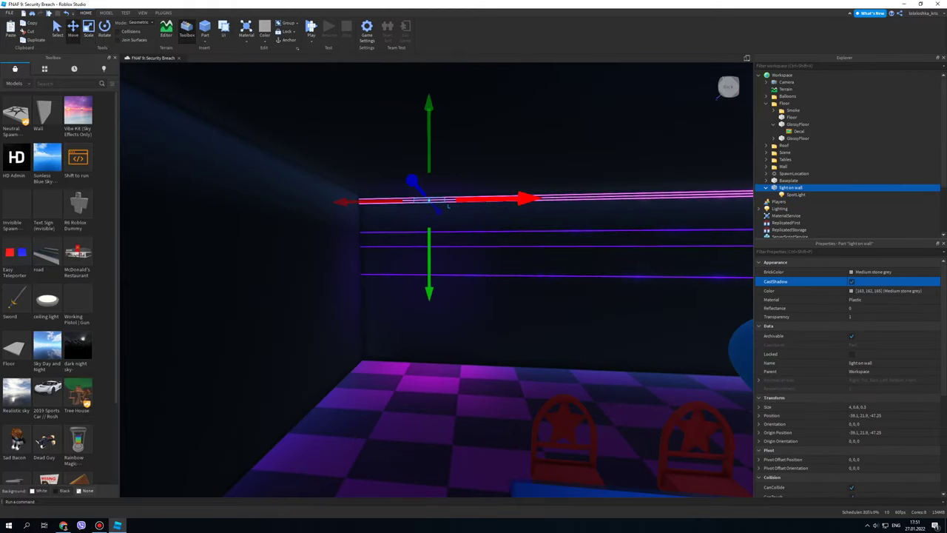
key(ctrl+d)
drag(518, 200, 654, 195)
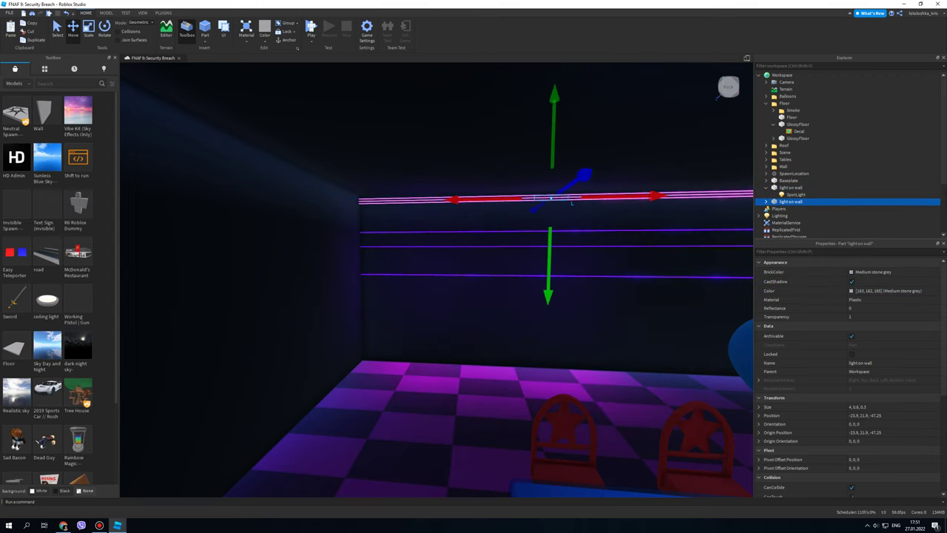
Select both "light on wall" parts, duplicate them and move the copies farther along the neon strip
key(d)
middle_drag(418, 204, 397, 201)
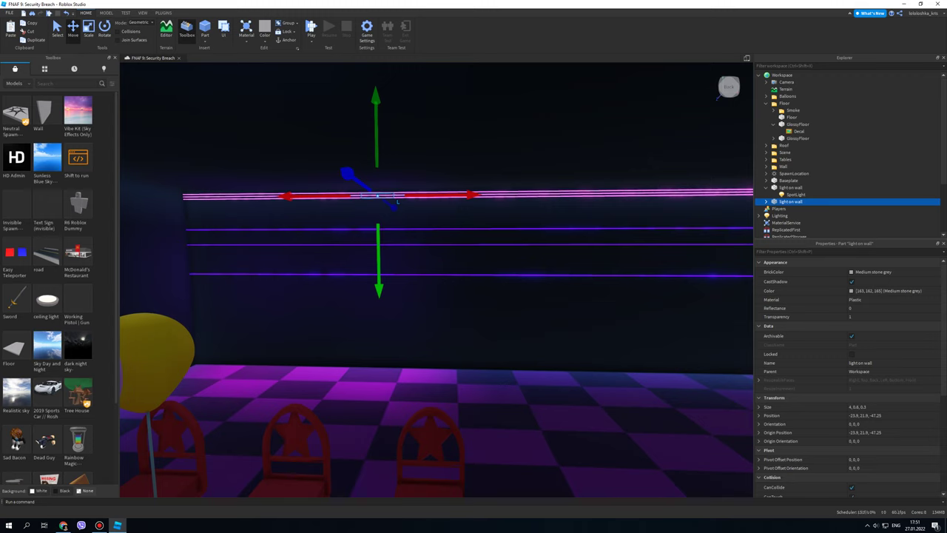
ctrl+click(397, 199)
drag(159, 149, 678, 193)
key(ctrl+d)
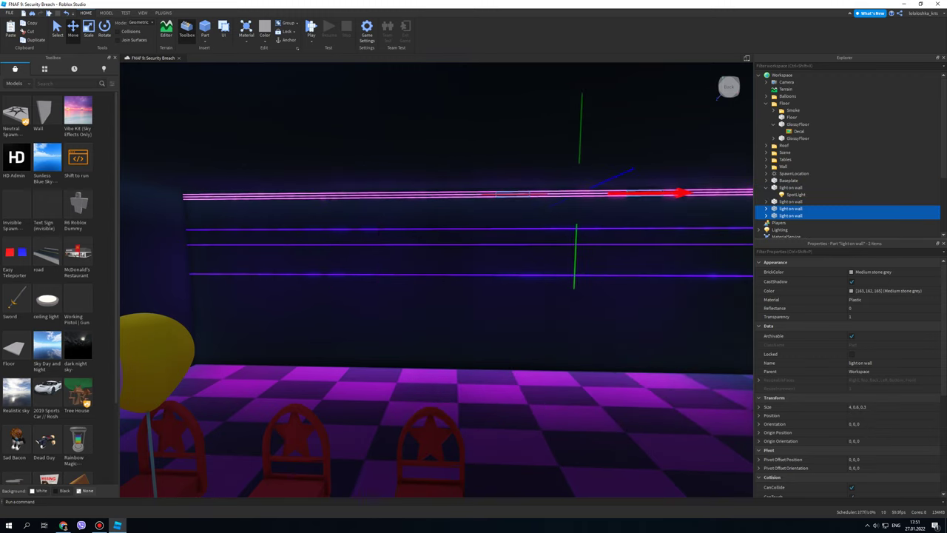
Duplicate the pair of wall lights two more times, continuing the row along the rest of the neon strip
key(s)
key(d)
right_drag(677, 193, 725, 193)
key(s)
key(ctrl+d)
drag(414, 220, 565, 219)
key(d)
key(ctrl+d)
drag(477, 220, 615, 219)
key(Escape)
key(a)
right_drag(614, 220, 651, 226)
key(s)
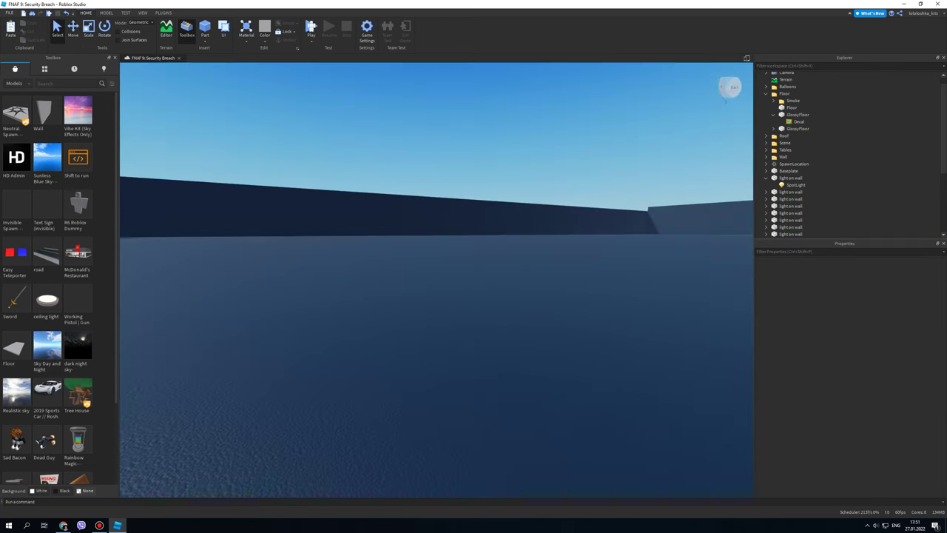
Select all eight "light on wall" parts and group them into a model
key(w)
key(s)
drag(211, 201, 638, 256)
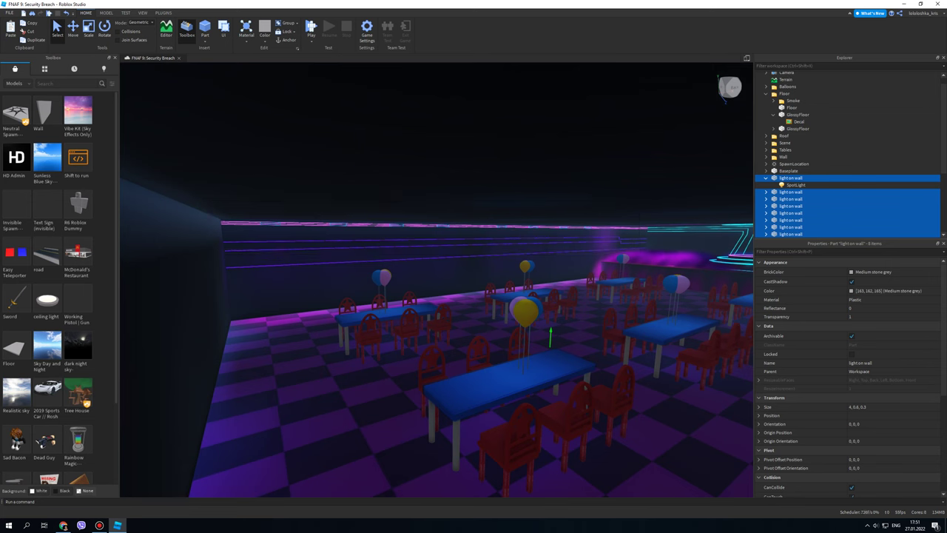
key(w)
click(765, 177)
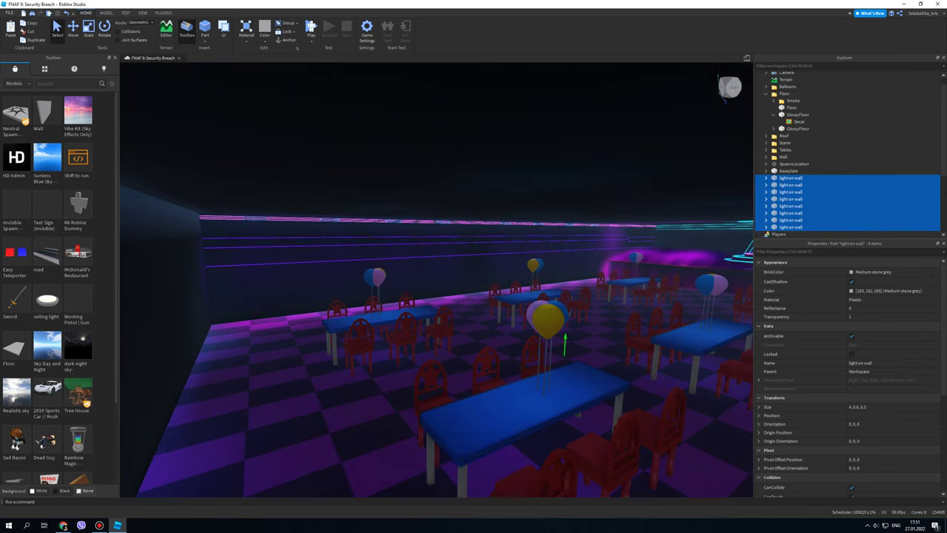
key(ctrl+g)
scroll(804, 109, up, 1)
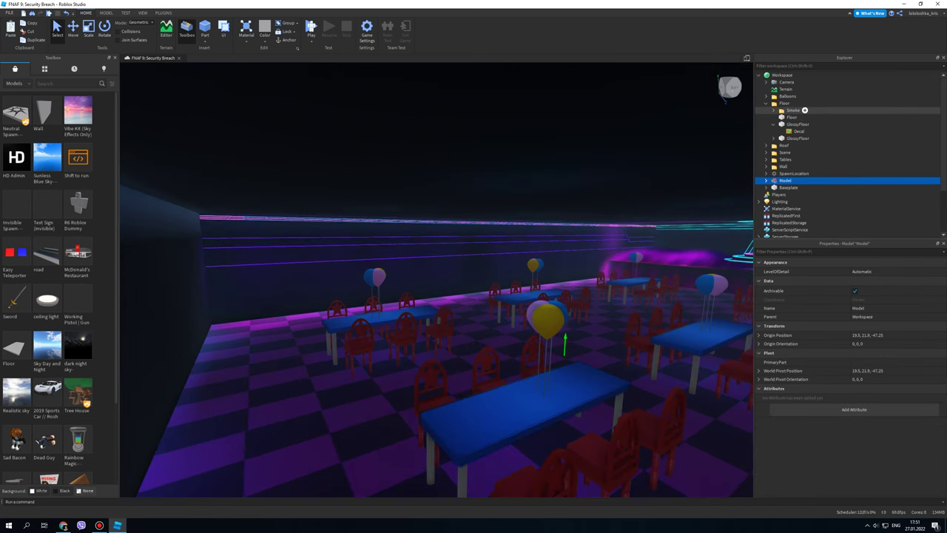
Create a folder named "LighLeftt" inside the Wall folder and move the wall lights into it as ungrouped parts
click(765, 102)
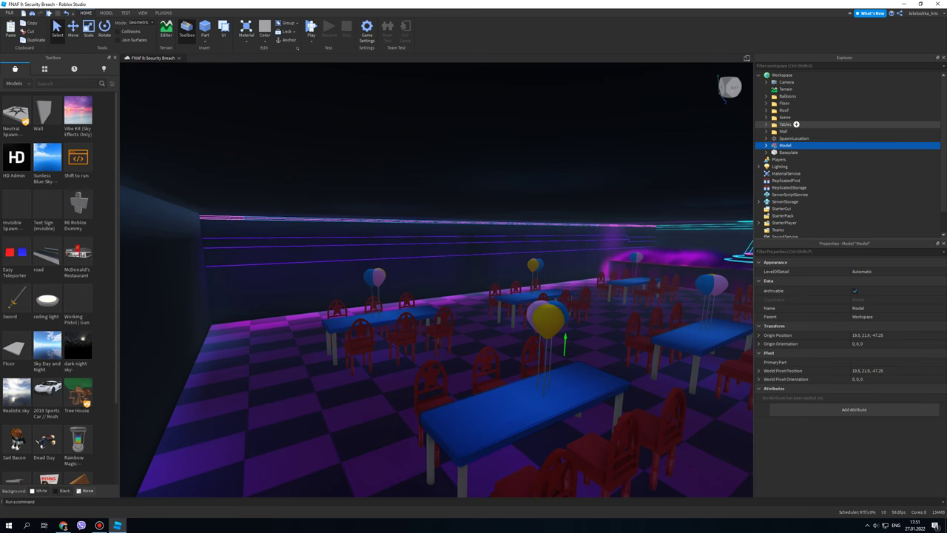
click(791, 131)
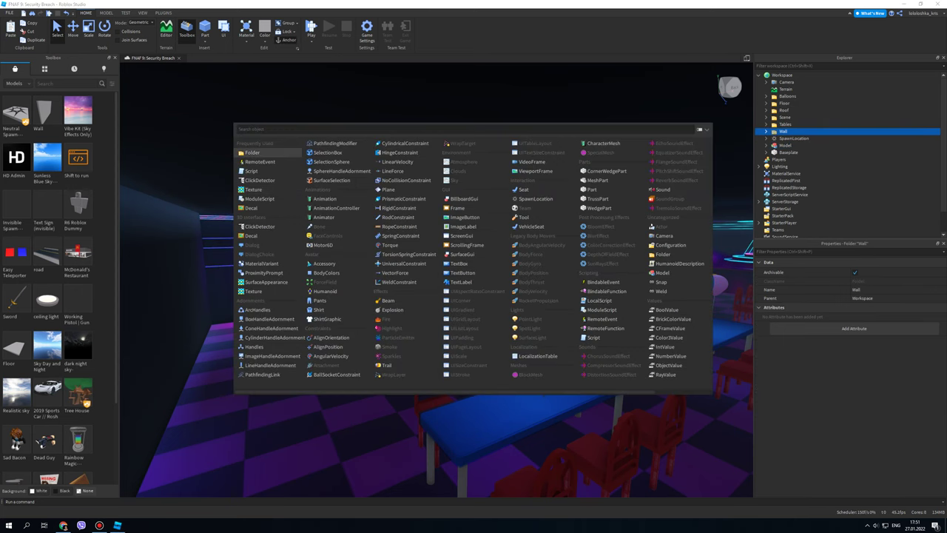
click(252, 152)
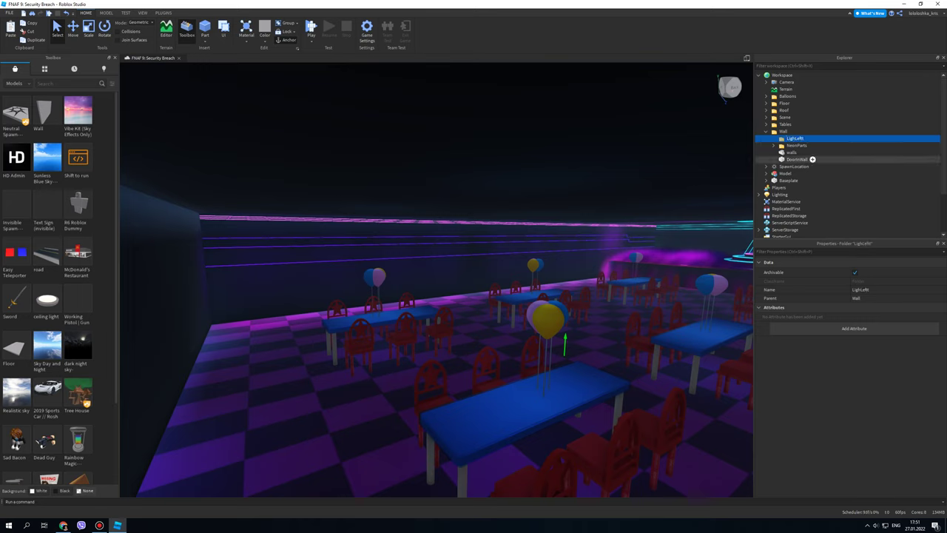
drag(785, 173, 806, 139)
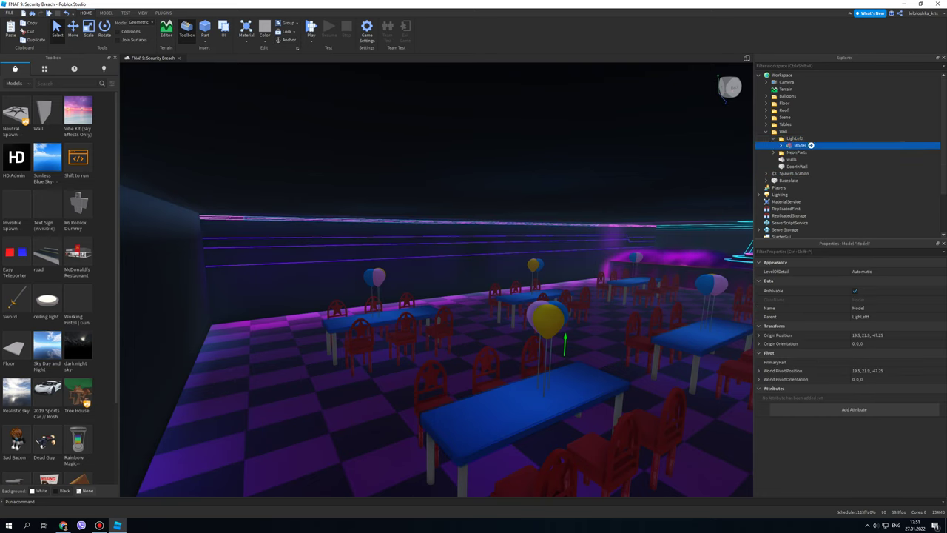
key(ctrl+u)
click(773, 139)
Examine the magenta lighting along the neon-striped wall up close
click(702, 133)
key(w)
right_drag(517, 244, 566, 229)
key(w)
right_click(486, 229)
right_drag(486, 230, 426, 229)
key(a)
key(d)
Turn on shadows for the SpotLight of the first "light on wall" part
double_click(795, 139)
click(805, 145)
click(781, 145)
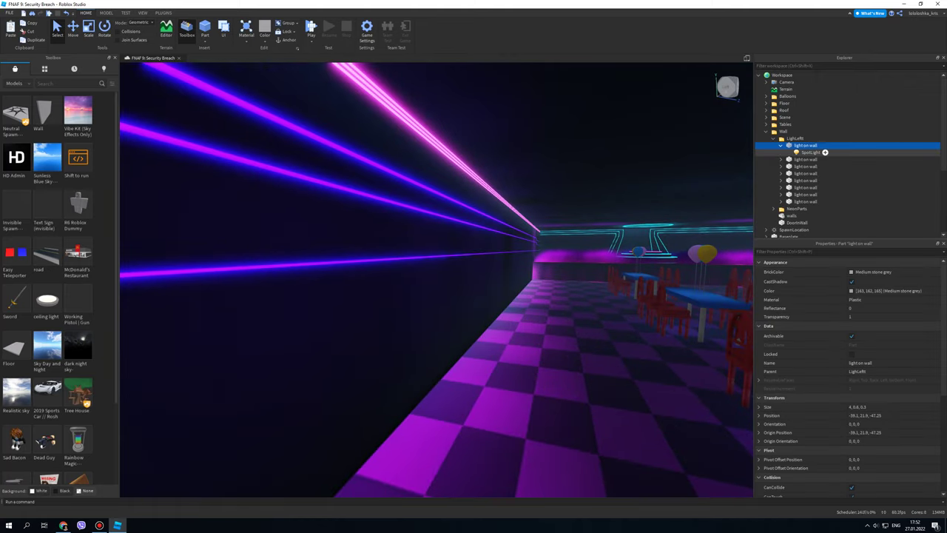
click(823, 152)
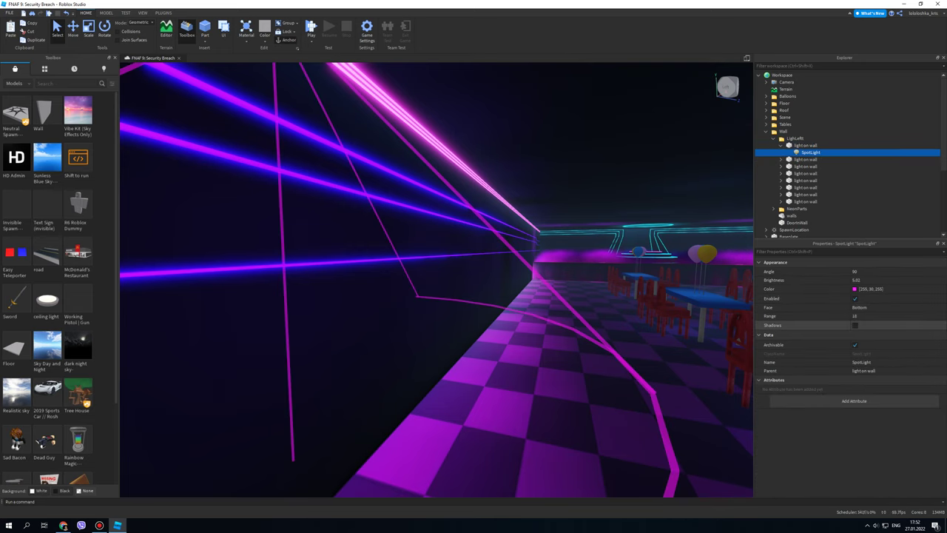
click(854, 325)
click(855, 326)
click(854, 326)
right_drag(518, 296, 370, 322)
key(s)
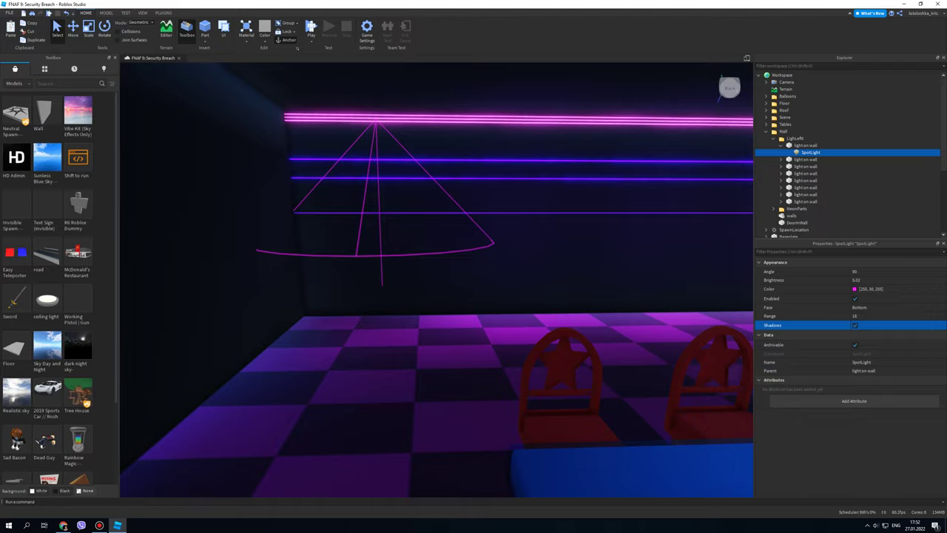
right_drag(370, 322, 440, 320)
key(s)
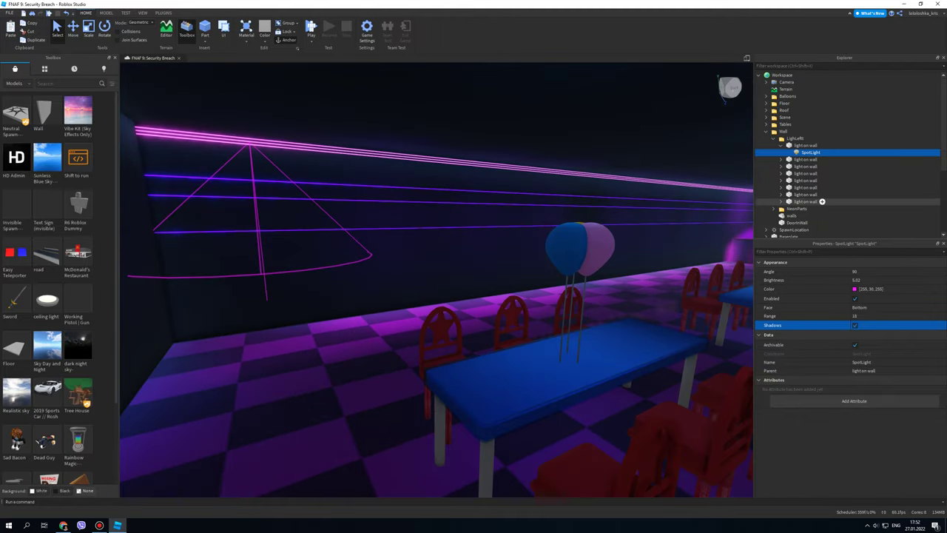
Expand the remaining wall lights and delete the SpotLights from all eight parts
key(F2)
click(780, 159)
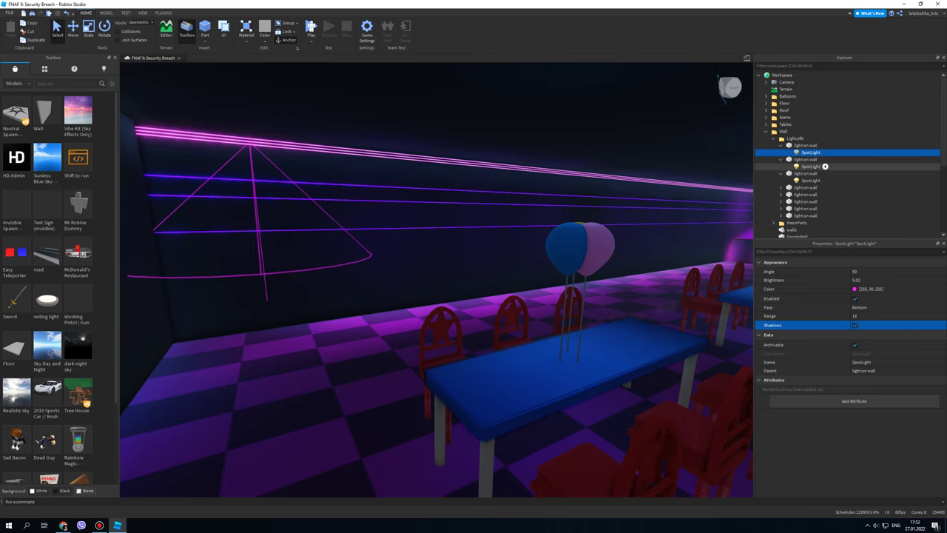
ctrl+click(825, 166)
ctrl+click(823, 180)
click(780, 188)
click(780, 202)
scroll(781, 200, down, 3)
click(780, 169)
click(780, 162)
click(780, 155)
ctrl+click(817, 135)
ctrl+click(817, 149)
ctrl+click(814, 162)
ctrl+click(814, 176)
ctrl+click(825, 190)
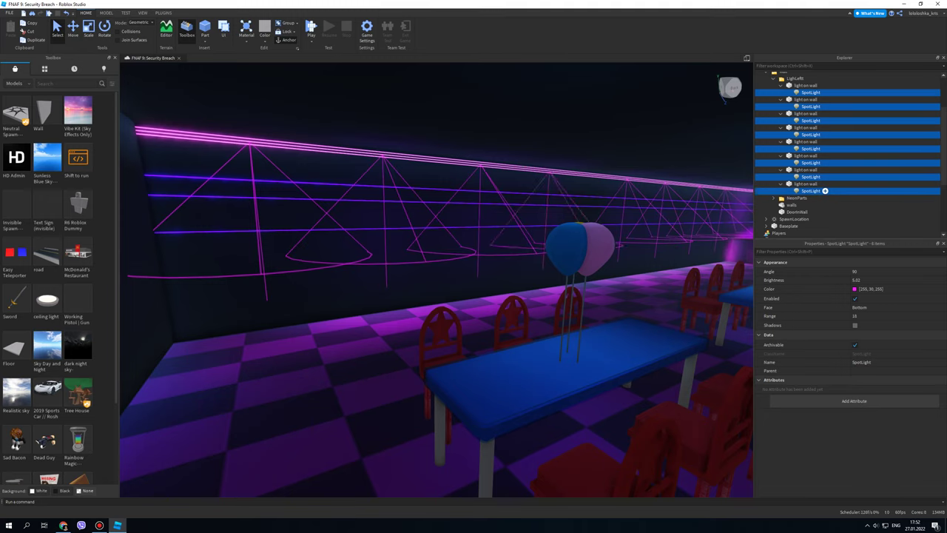
key(Delete)
Select the emptied wall light parts and try naming the first one "SpotLight"
click(804, 85)
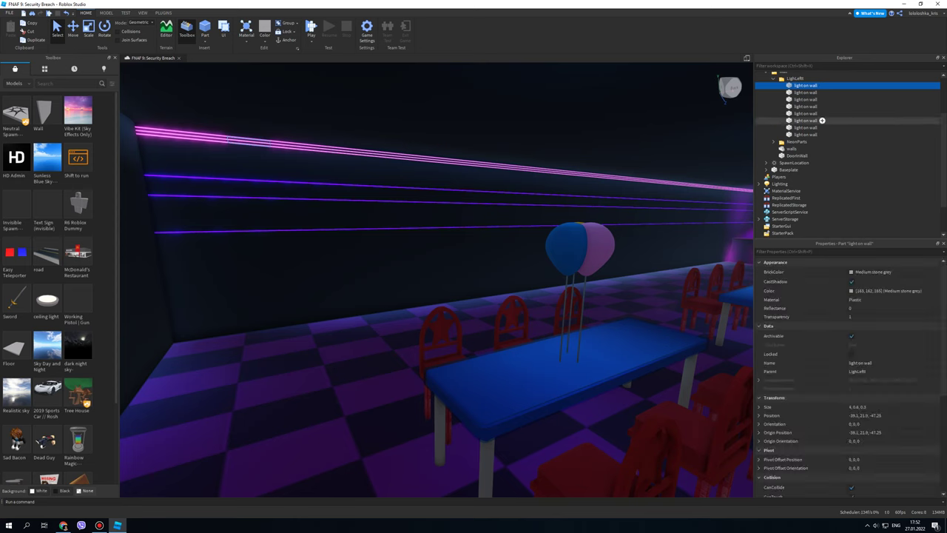
shift+click(814, 134)
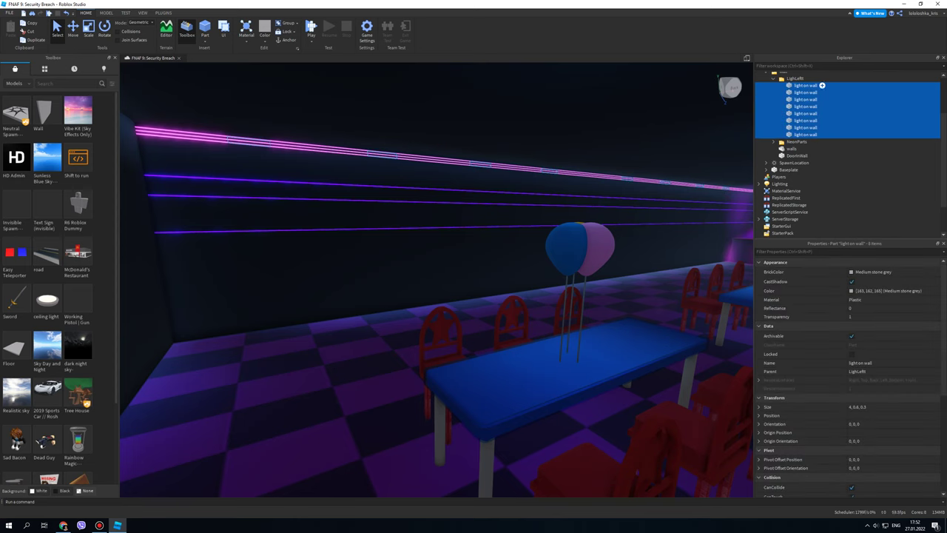
click(821, 85)
key(Return)
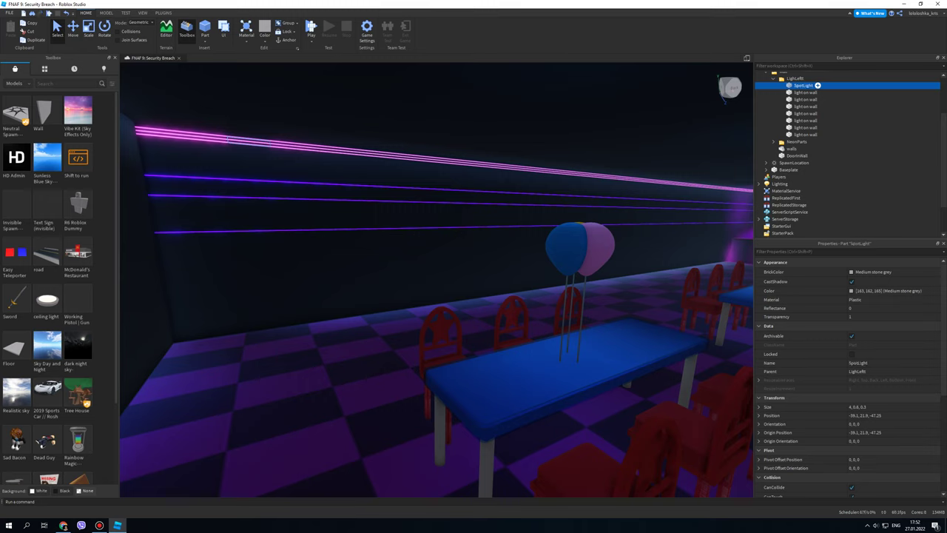
Undo the rename and the SpotLight deletion, and delete only the SpotLights of the seven parts below the first
key(ctrl+z)
key(ctrl+z)
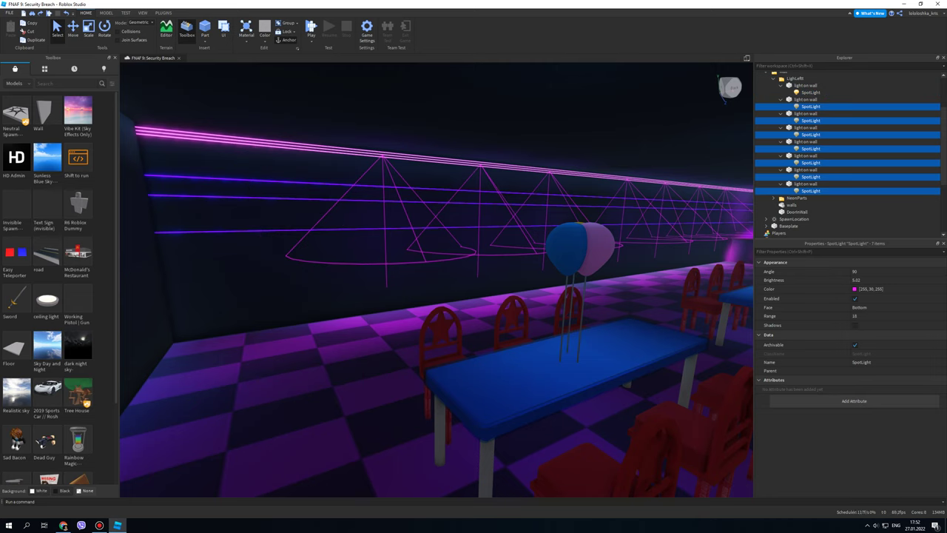
key(ctrl+z)
Copy the first wall light's shadow-casting SpotLight and put one copy into each of the other seven "light on wall" parts
click(811, 92)
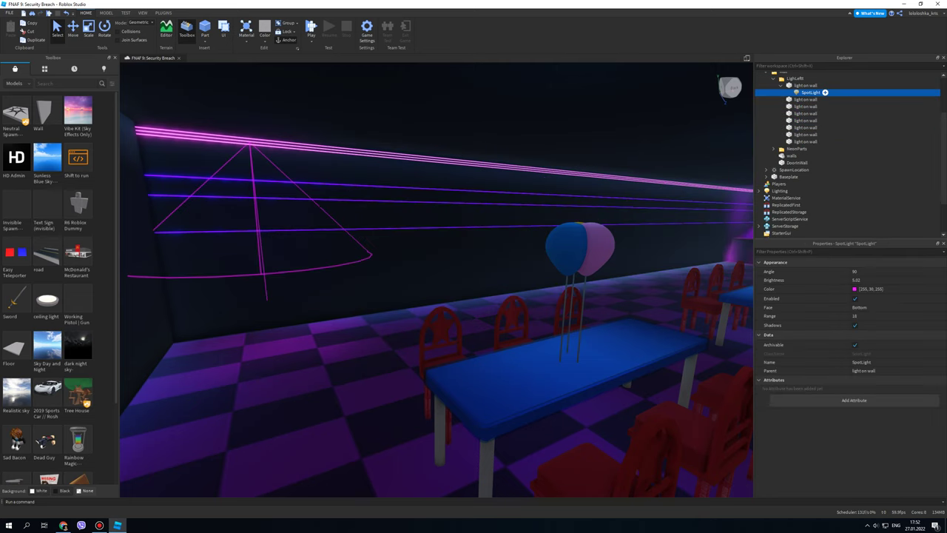
mouse_move(824, 92)
mouse_down()
mouse_move(813, 169)
mouse_move(808, 99)
mouse_up()
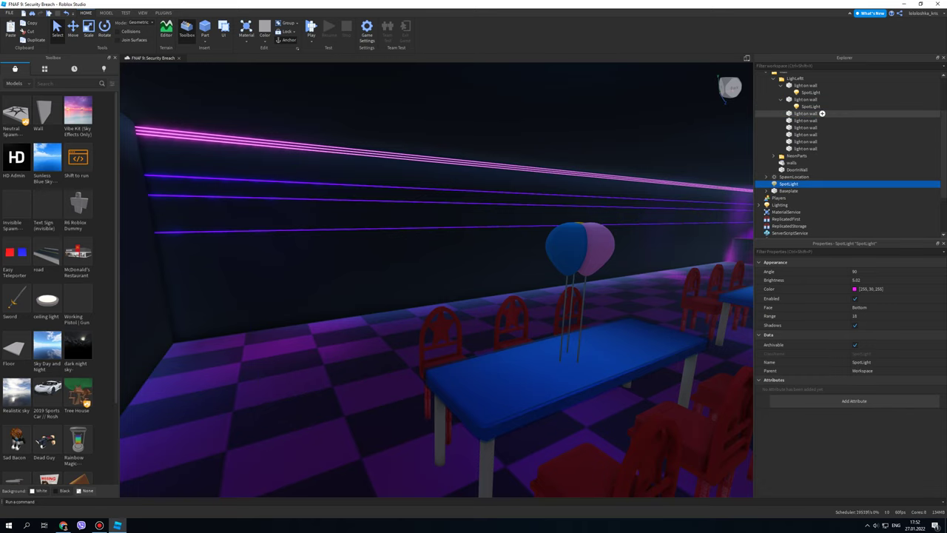
drag(803, 183, 808, 128)
drag(803, 198, 820, 142)
drag(803, 205, 825, 162)
key(ctrl+v)
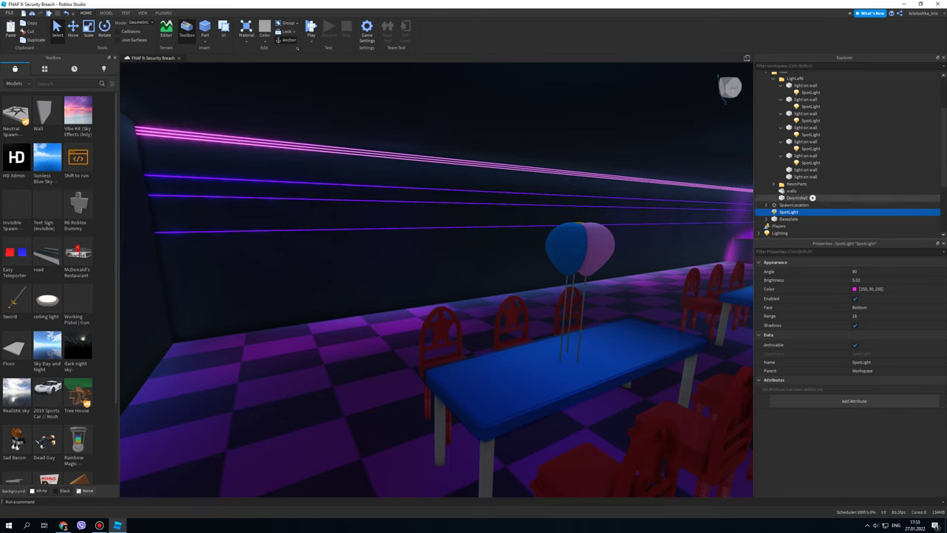
drag(803, 212, 800, 171)
key(ctrl+v)
drag(802, 219, 798, 184)
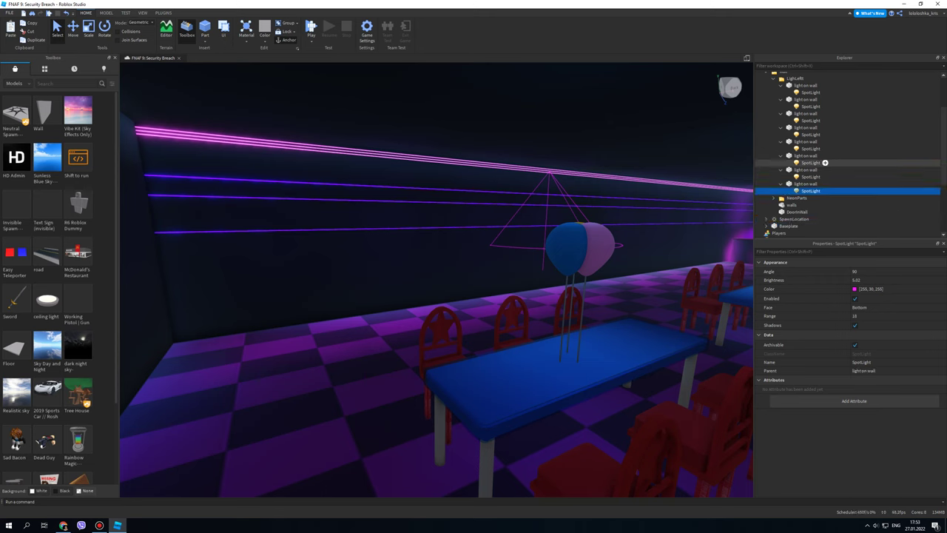
Collapse all the "light on wall" entries and the "LighLeftt" folder that holds them
scroll(823, 162, up, 2)
click(629, 192)
key(s)
right_drag(629, 192, 591, 194)
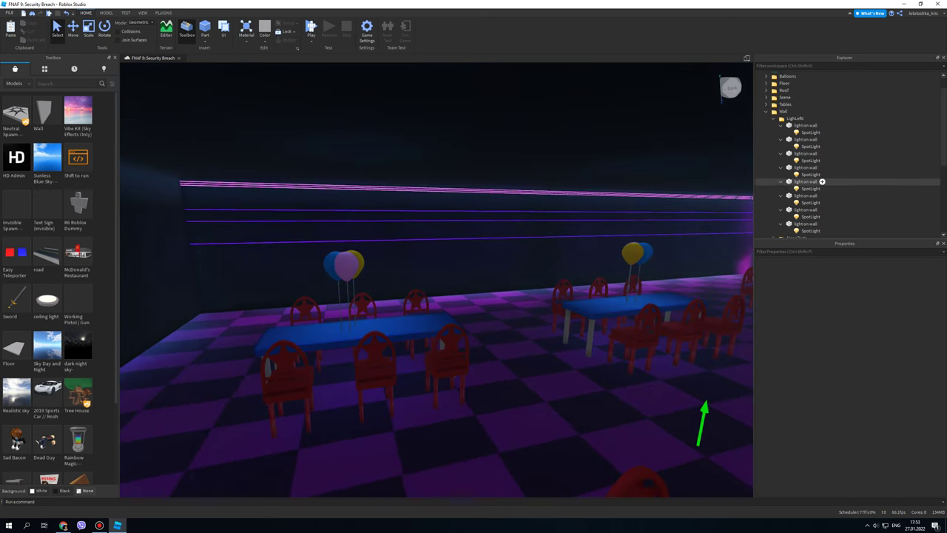
click(811, 132)
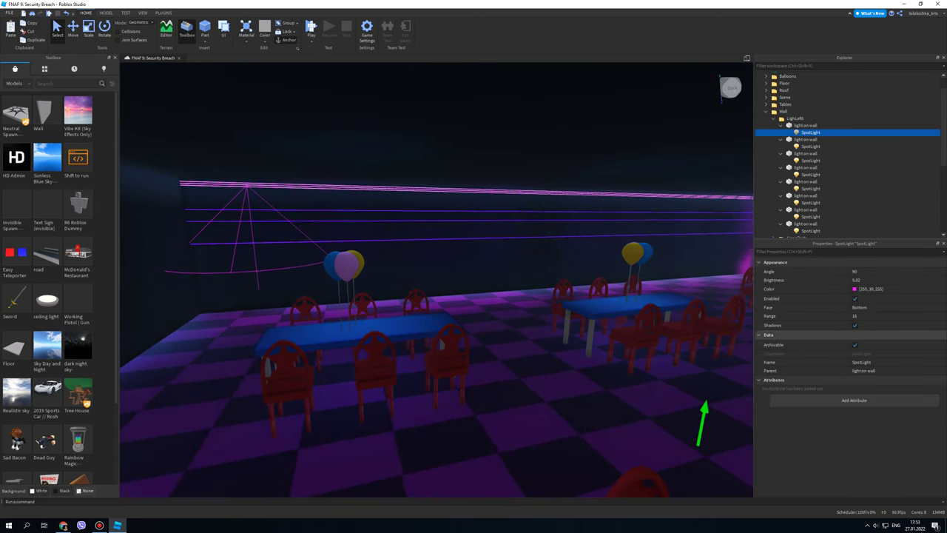
click(781, 126)
click(781, 132)
click(780, 140)
click(780, 147)
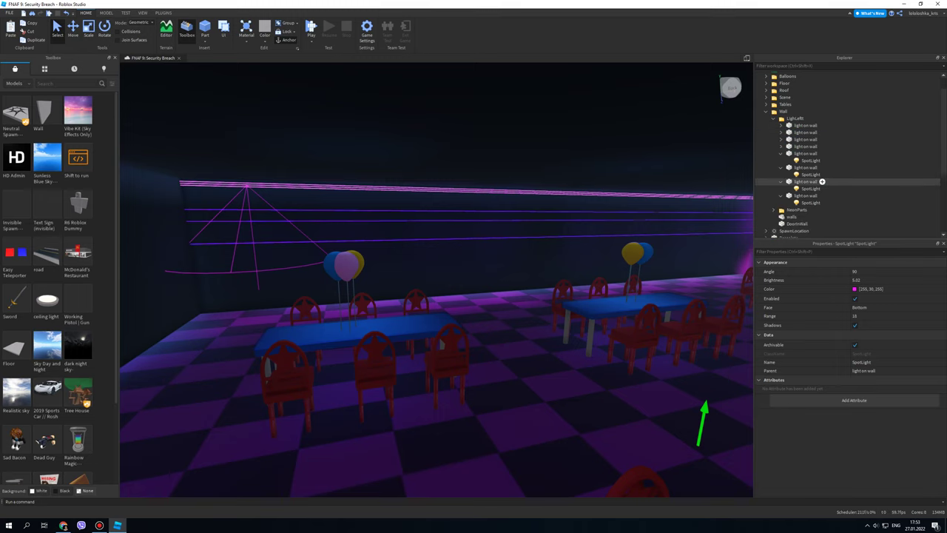
drag(780, 182, 781, 189)
key(ctrl+z)
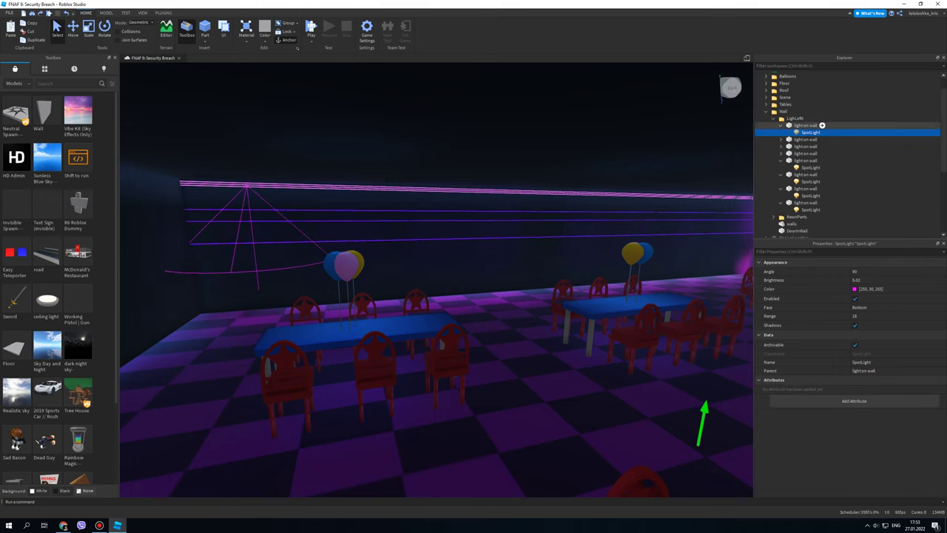
click(781, 125)
click(781, 153)
click(780, 161)
click(781, 167)
click(781, 174)
click(773, 119)
Select all eight wall lights in the "LighLeftt" folder and duplicate them
click(562, 200)
key(s)
right_drag(563, 200, 644, 211)
key(a)
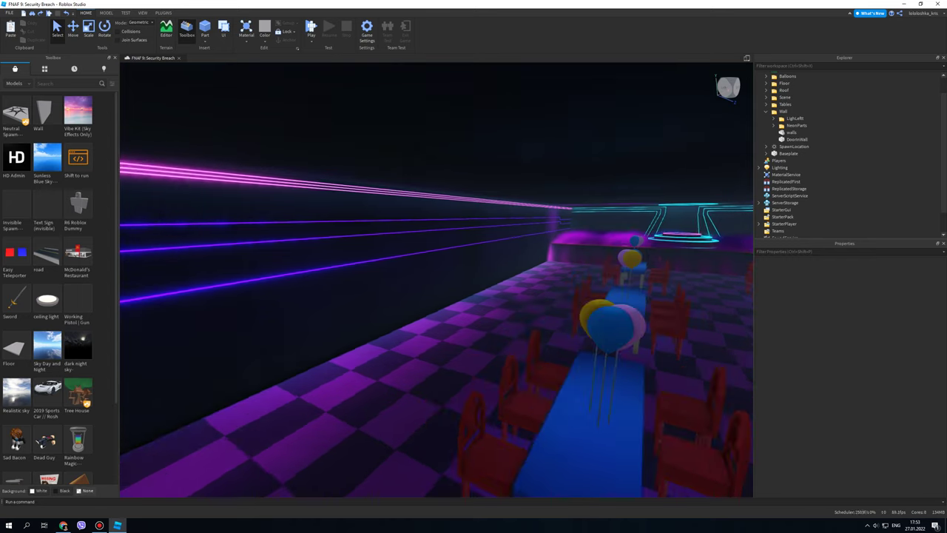
key(d)
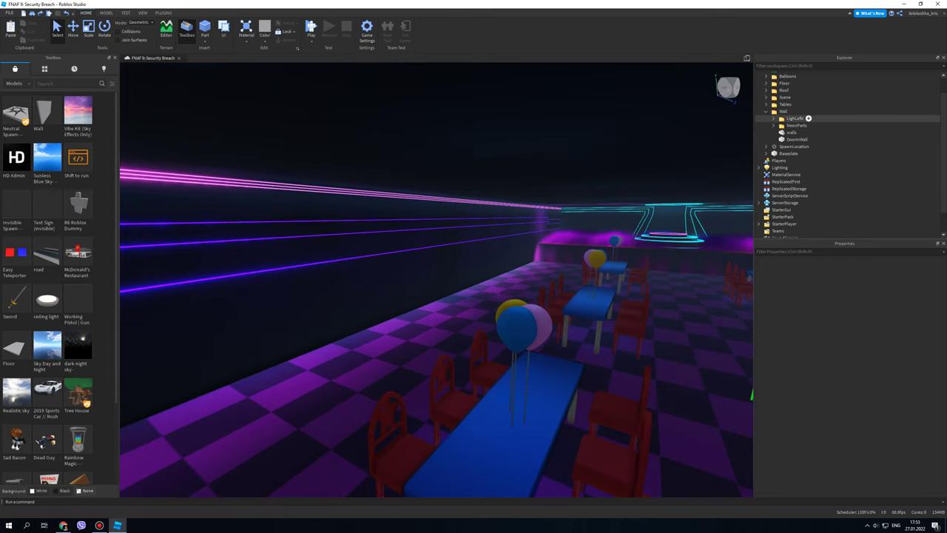
click(774, 118)
shift+click(806, 175)
right_drag(592, 222, 666, 222)
key(ctrl+d)
key(ctrl+2)
Move the duplicated wall lights across the room to the opposite wall
drag(418, 187, 429, 191)
right_drag(418, 188, 592, 190)
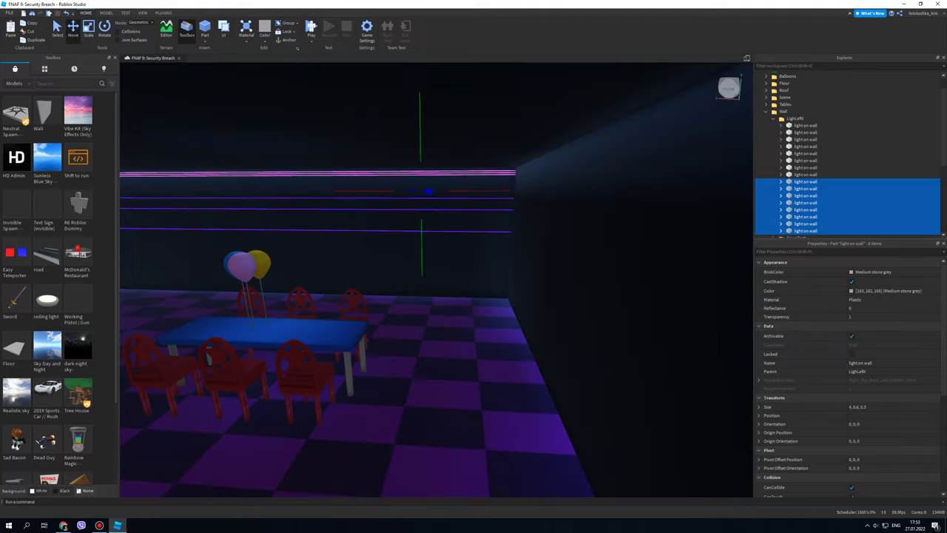
drag(429, 191, 423, 190)
right_drag(592, 191, 562, 189)
drag(424, 189, 429, 187)
right_drag(563, 189, 555, 187)
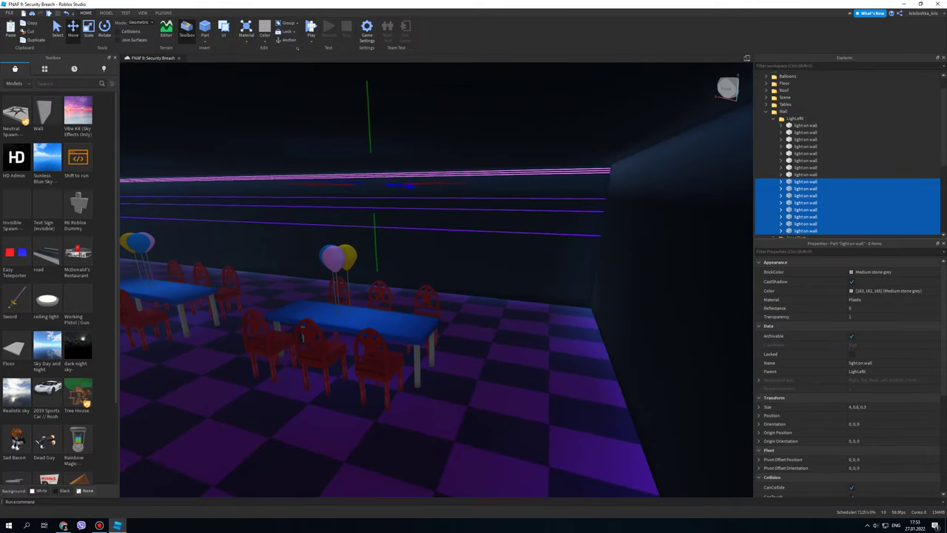
drag(367, 183, 305, 180)
key(d)
right_drag(436, 259, 273, 256)
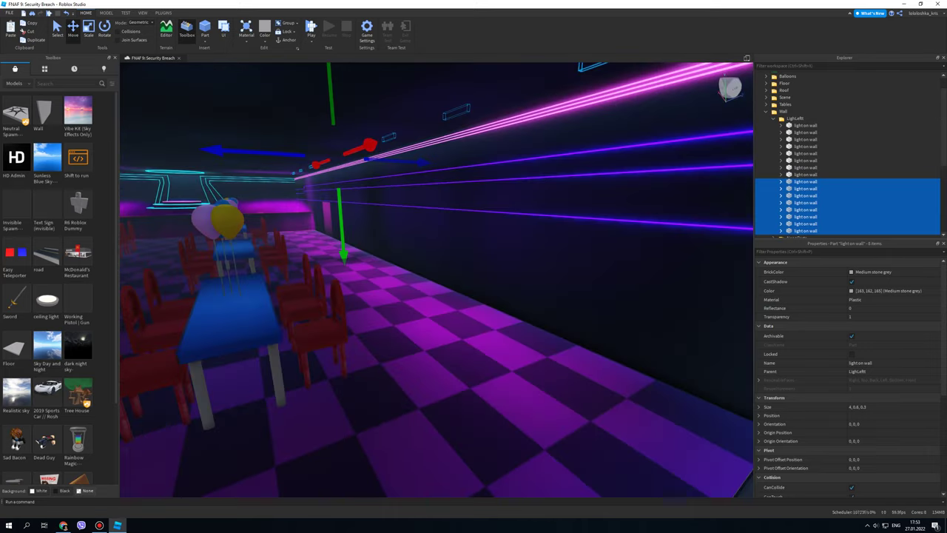
key(Delete)
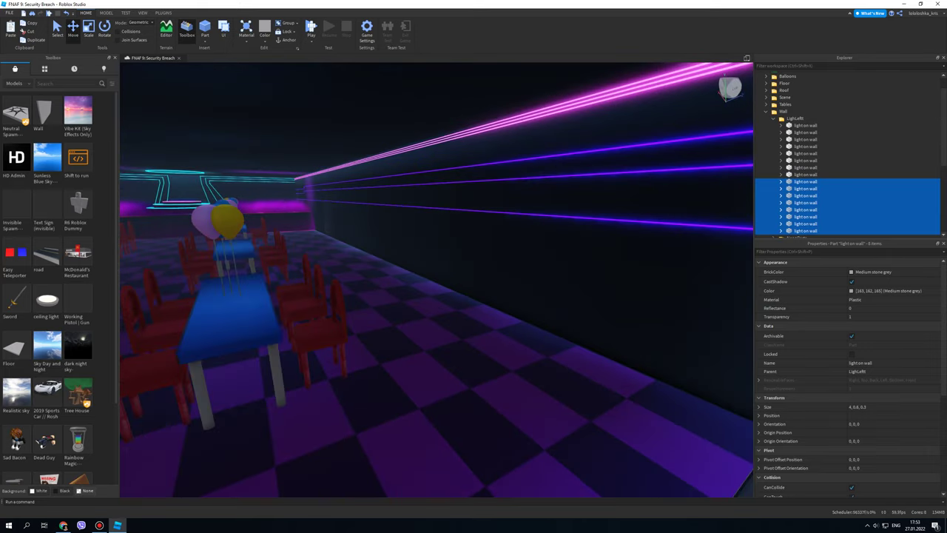
Adjust the duplicated lights' position so the row lines up with the pink neon strip on the opposite wall
key(s)
right_drag(370, 259, 481, 255)
drag(349, 173, 344, 173)
right_drag(344, 173, 415, 173)
key(d)
scroll(531, 201, down, 3)
drag(242, 194, 275, 193)
key(s)
right_drag(274, 193, 162, 194)
key(a)
key(s)
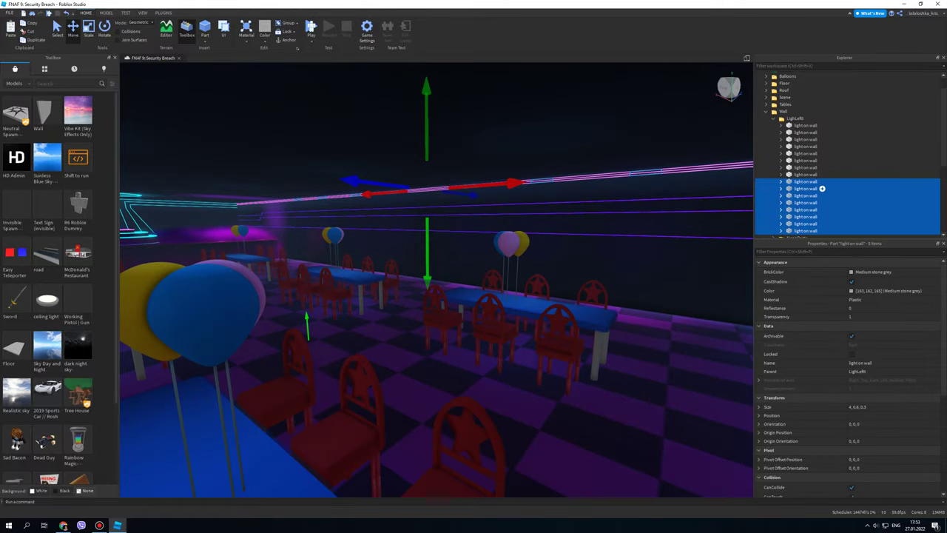
Add a new folder inside the Wall folder and move the eight duplicated wall lights into it
drag(821, 185, 791, 111)
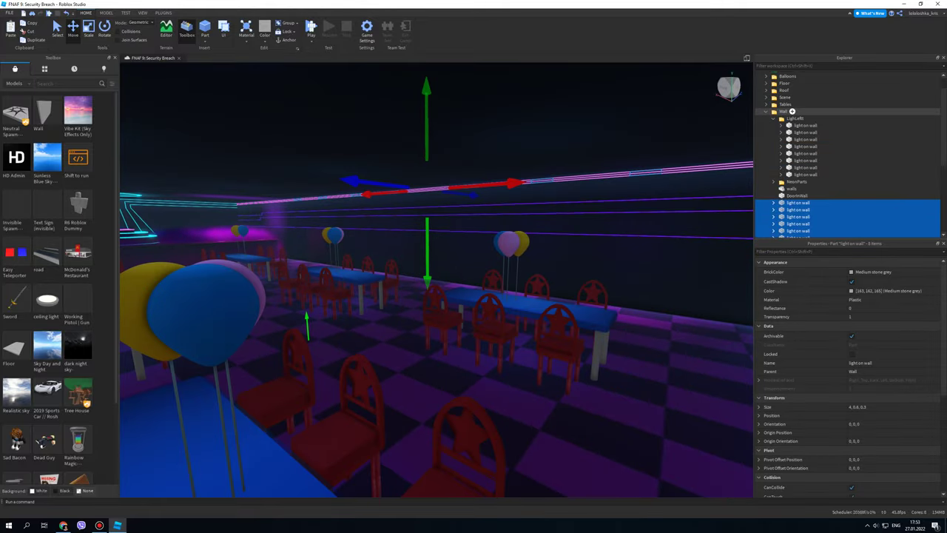
click(791, 111)
click(251, 152)
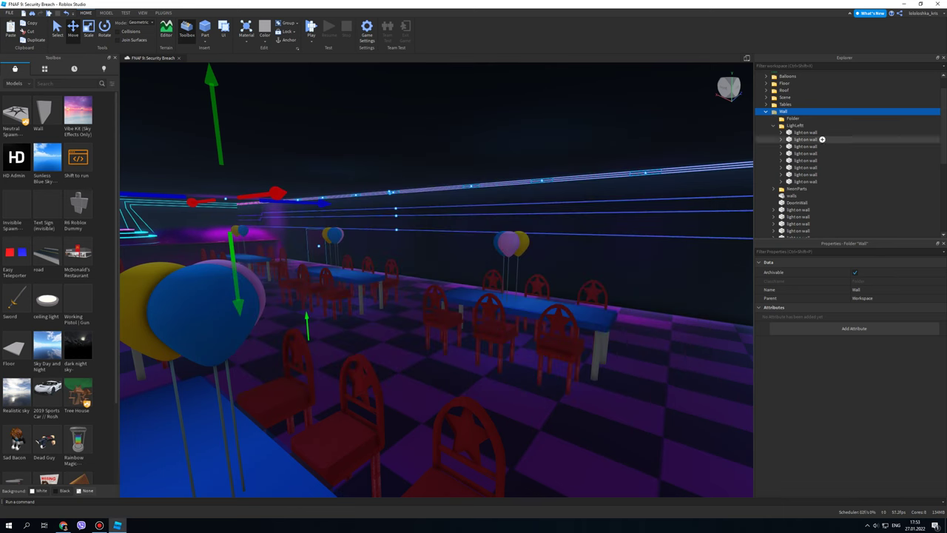
click(802, 202)
scroll(811, 192, down, 3)
click(815, 150)
shift+click(815, 198)
scroll(815, 196, up, 2)
drag(814, 190, 796, 98)
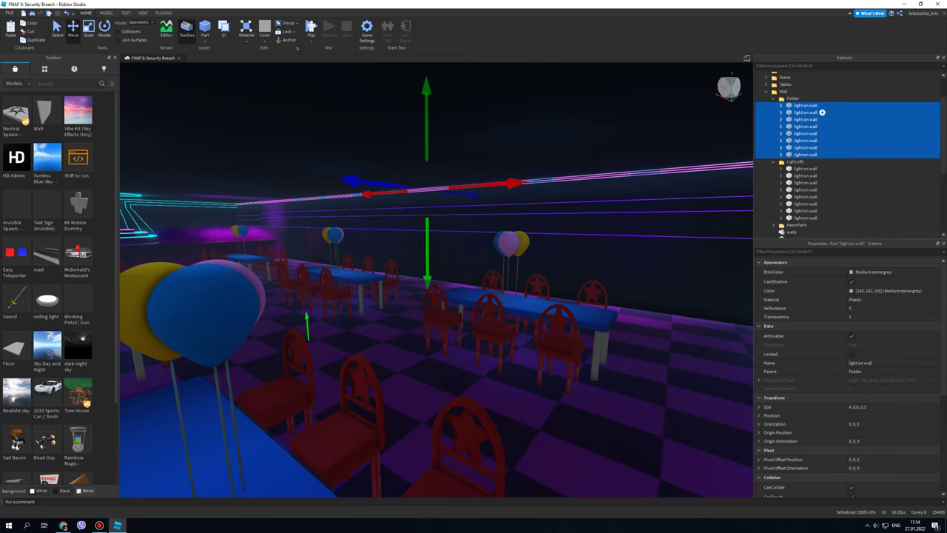
Rename the folder holding the duplicated wall lights as RightLight
click(773, 161)
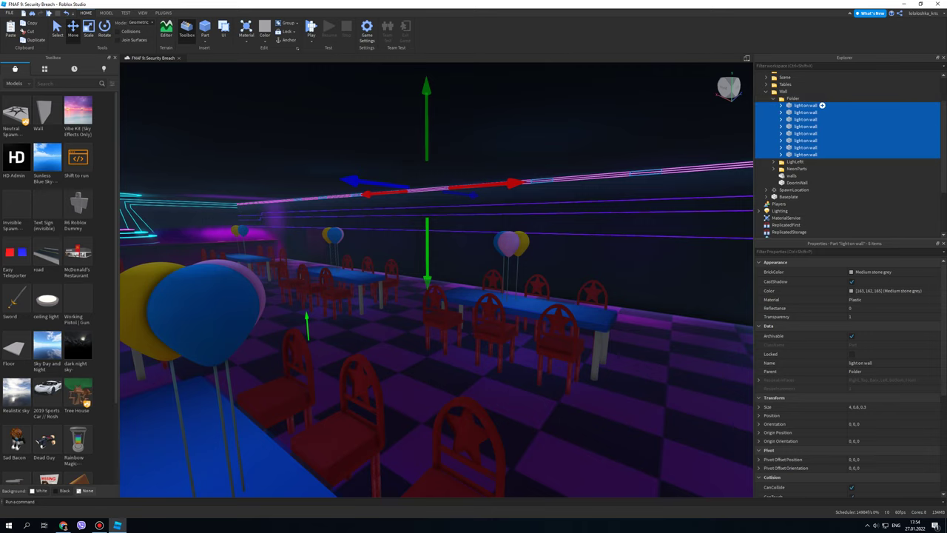
double_click(795, 99)
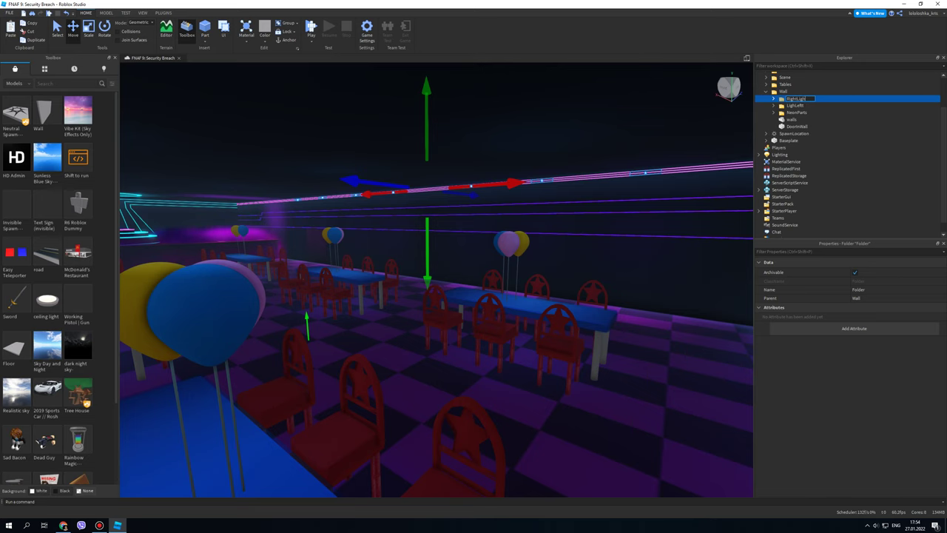
click(592, 141)
Examine the glow of the light rows on both long walls from several viewpoints around the room
right_drag(591, 140, 540, 252)
key(d)
key(q)
key(a)
key(d)
key(e)
key(e)
key(q)
right_click(553, 254)
key(Escape)
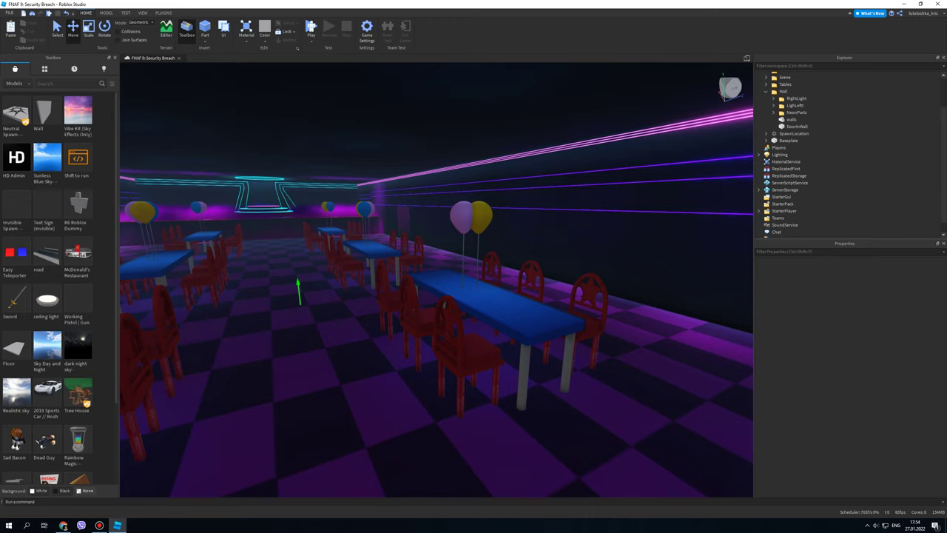
right_drag(474, 256, 533, 255)
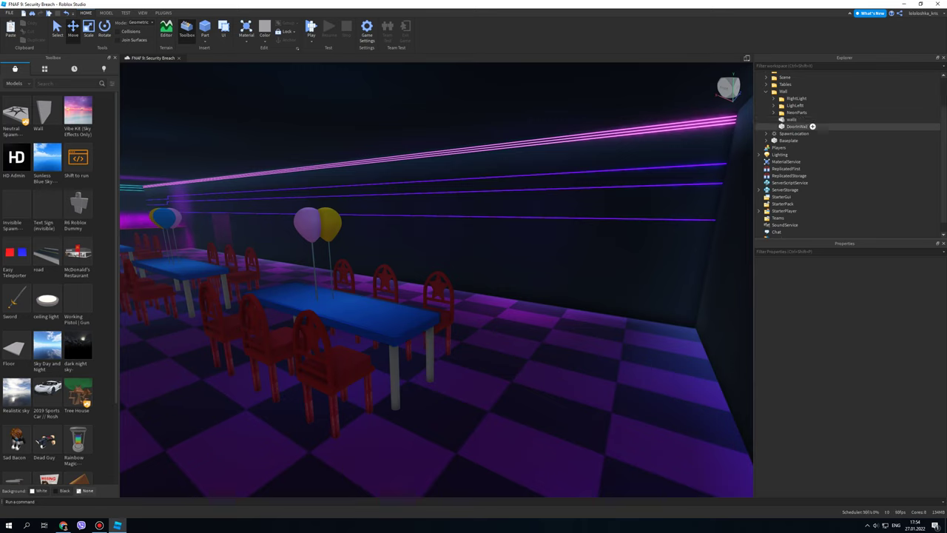
click(773, 106)
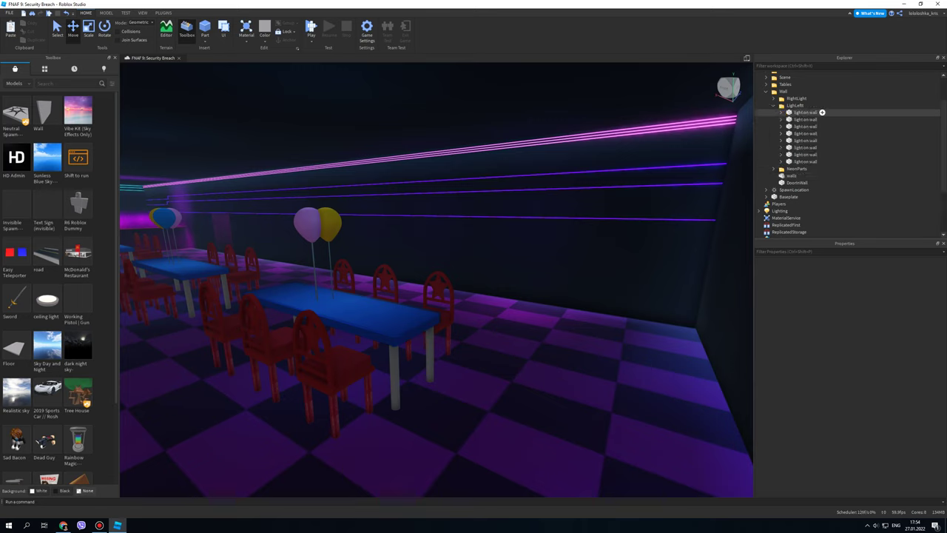
click(773, 105)
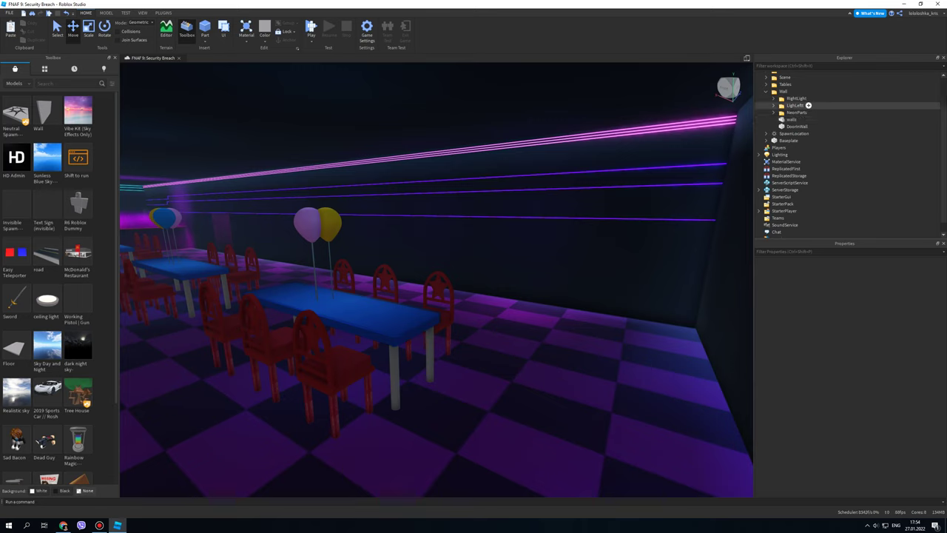
right_drag(636, 221, 355, 225)
right_drag(527, 259, 356, 256)
right_click(527, 260)
right_drag(527, 260, 426, 262)
key(w)
key(s)
key(s)
key(d)
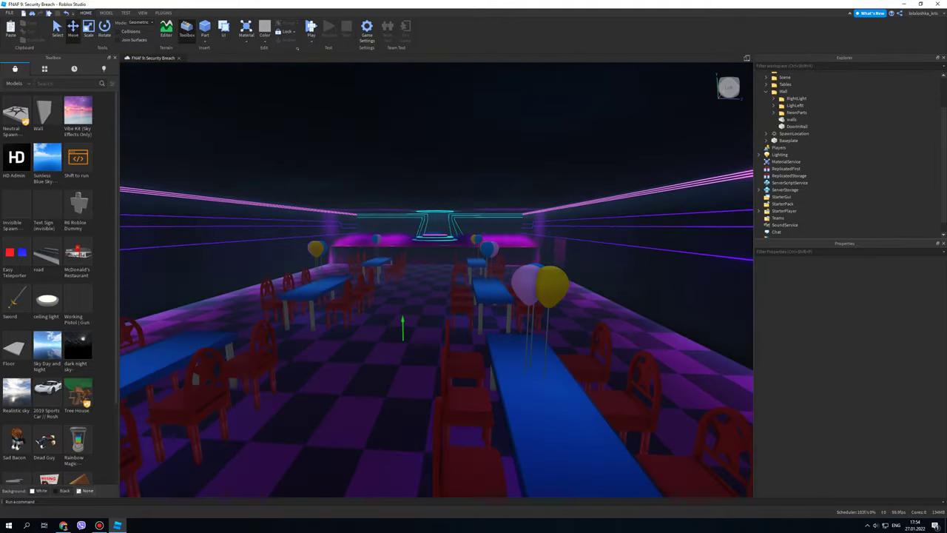
key(a)
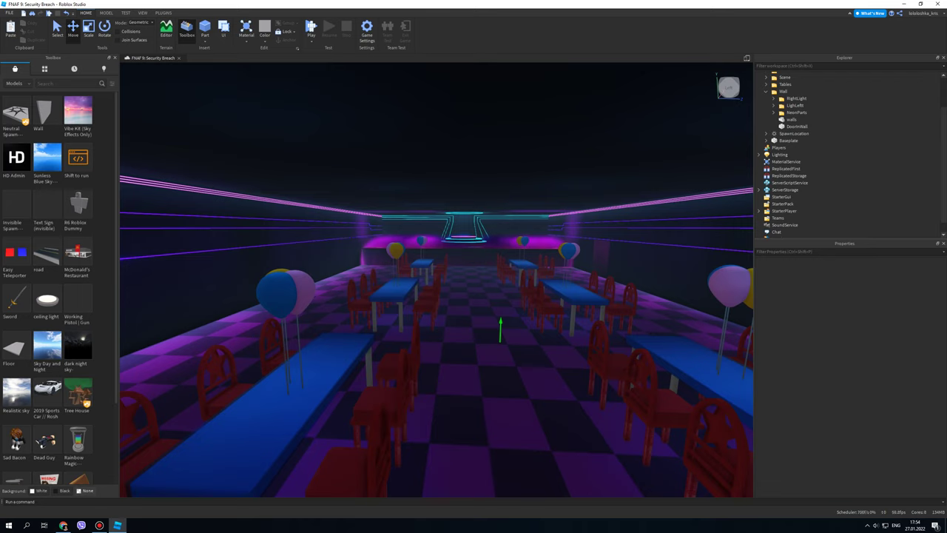
Collapse the Wall folder in the object hierarchy
scroll(795, 76, up, 2)
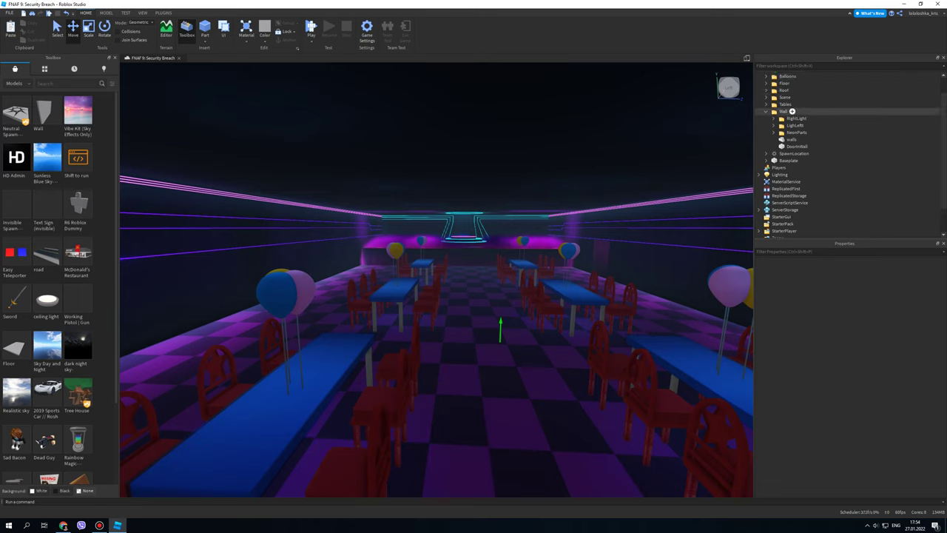
click(766, 112)
scroll(768, 115, up, 1)
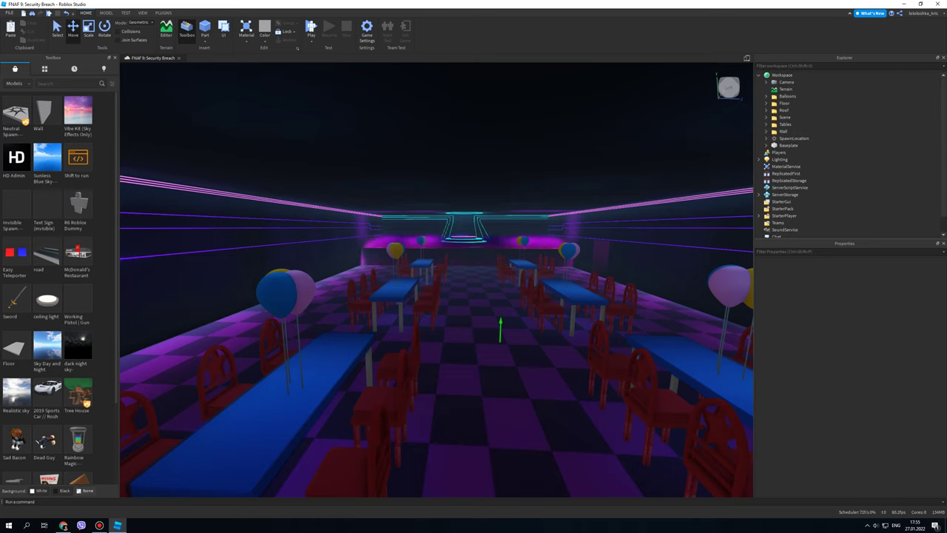
Close the Toolbox and narrow the Explorer and Properties area to enlarge the 3D view
right_drag(437, 280, 622, 278)
key(w)
key(s)
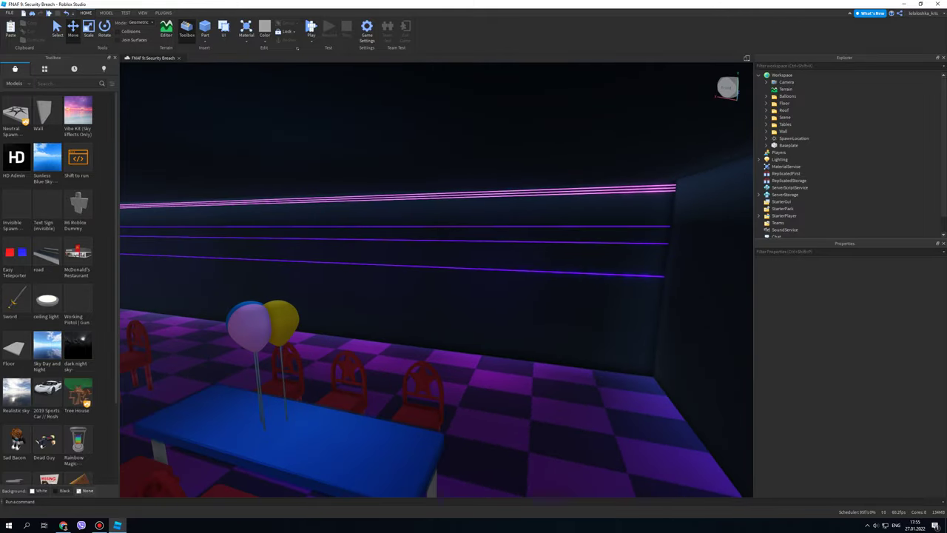
click(115, 58)
right_drag(444, 280, 137, 281)
key(w)
key(a)
key(s)
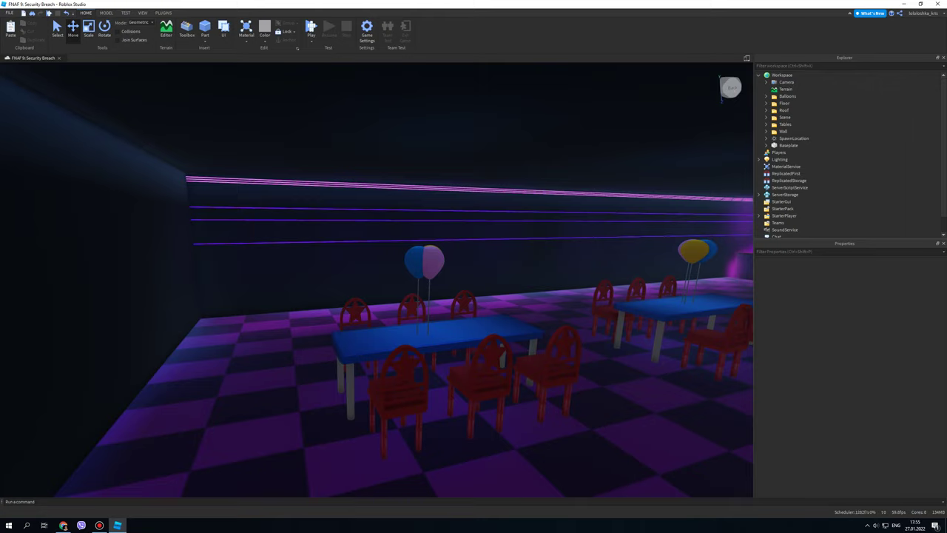
drag(754, 198, 784, 198)
drag(784, 296, 848, 296)
Examine the dark ceiling and the stage end of the room between the two neon walls
right_drag(421, 280, 614, 281)
key(a)
key(e)
key(q)
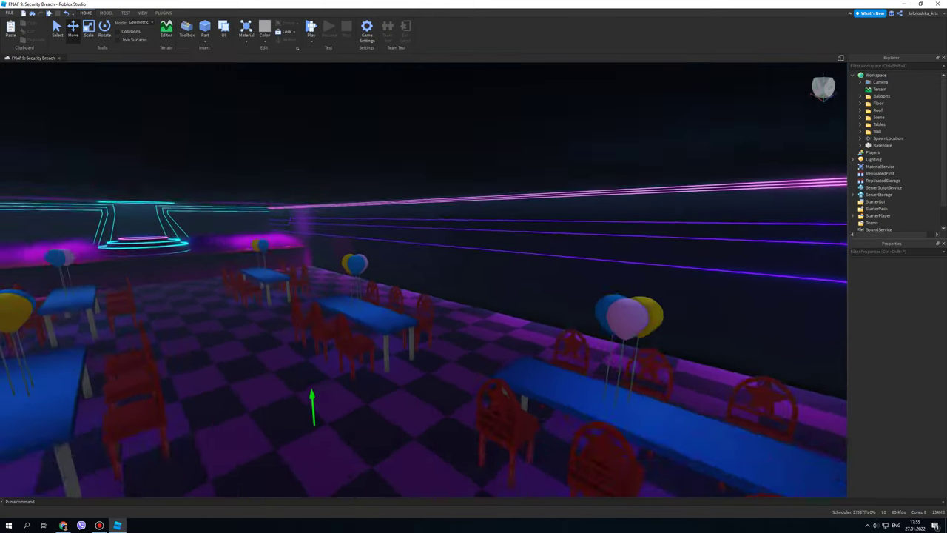
right_drag(422, 279, 325, 281)
key(w)
key(w)
right_drag(422, 280, 192, 257)
key(s)
key(w)
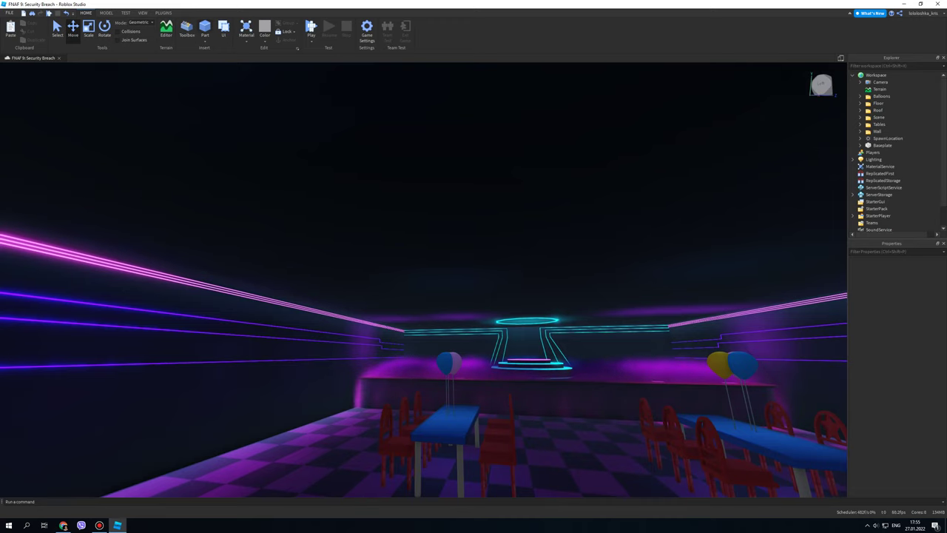
Insert an anchored block part below the ceiling and flatten it into a thin piece 4 studs long
key(s)
right_drag(422, 279, 438, 277)
click(205, 28)
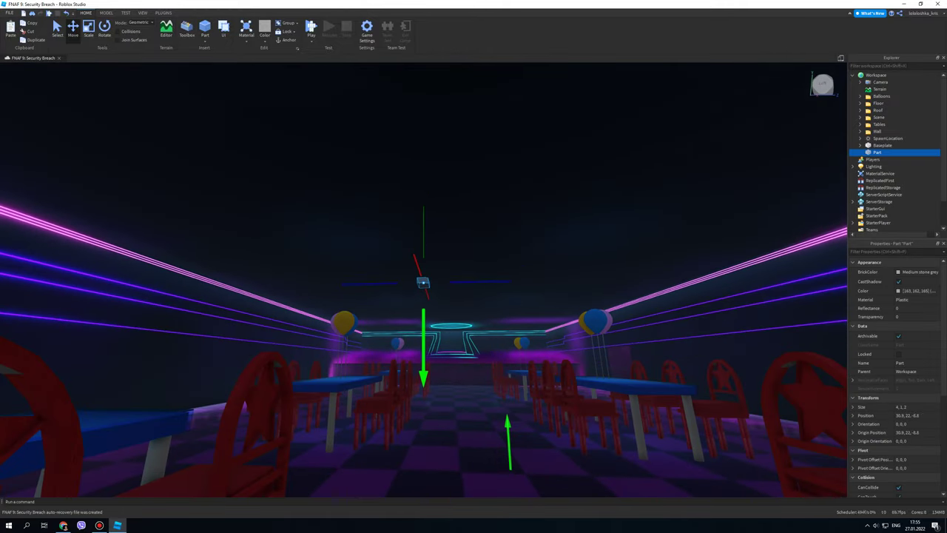
key(s)
key(ctrl+3)
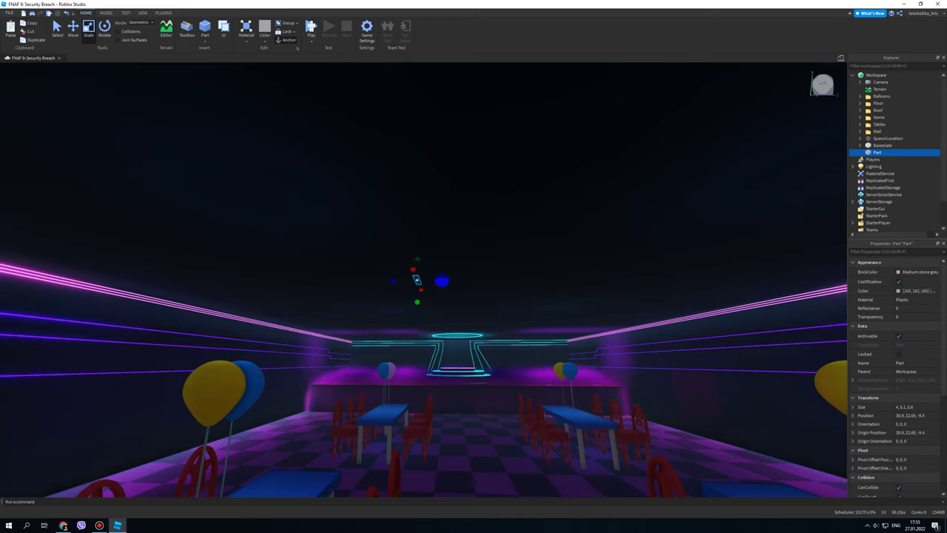
Move the flat part sideways along the ceiling until it sits above one row of tables
key(ctrl+2)
drag(417, 279, 383, 281)
key(a)
key(q)
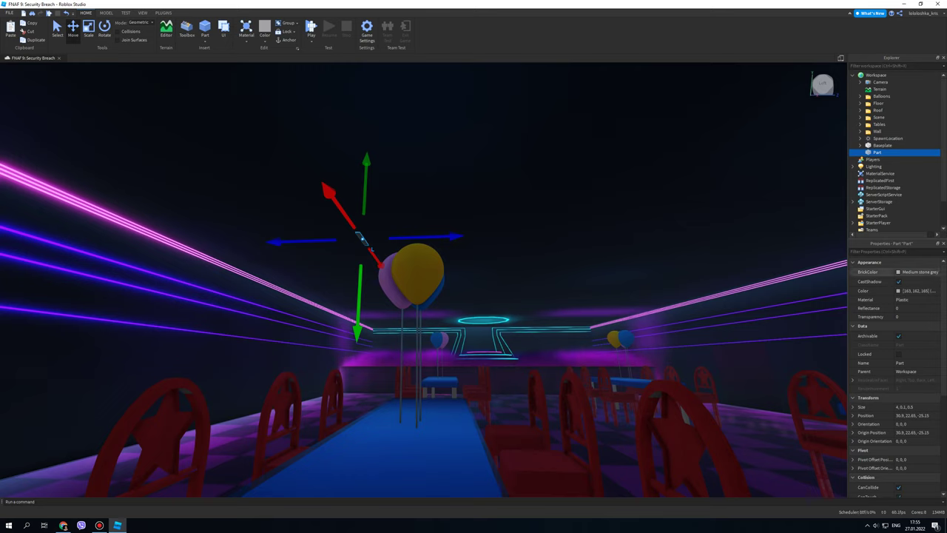
Set the flat part's material to Neon and its BrickColor to Toothpaste
click(906, 272)
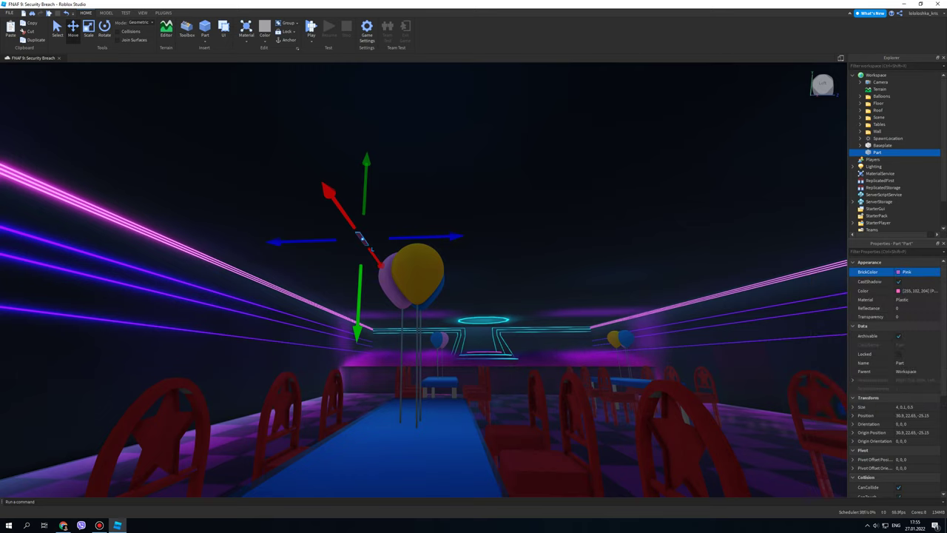
drag(848, 236, 694, 244)
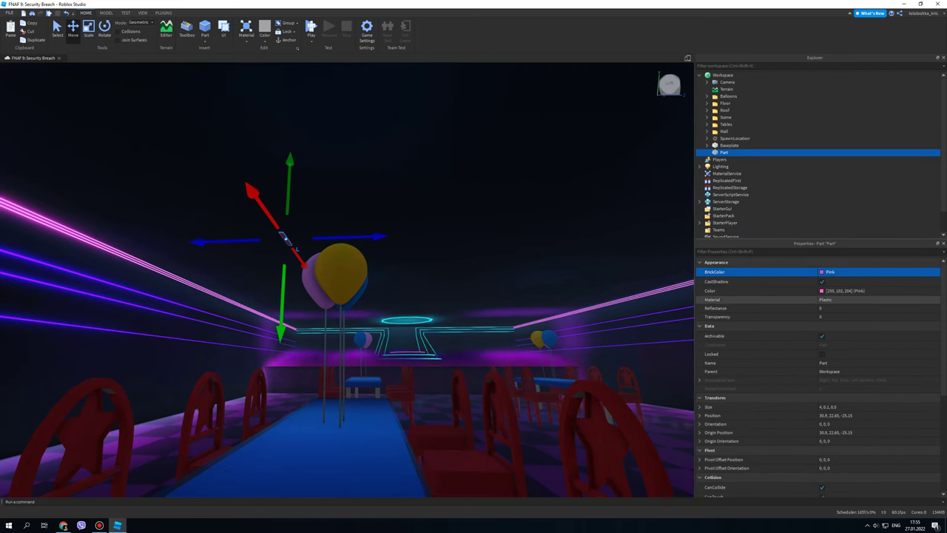
click(835, 299)
key(n)
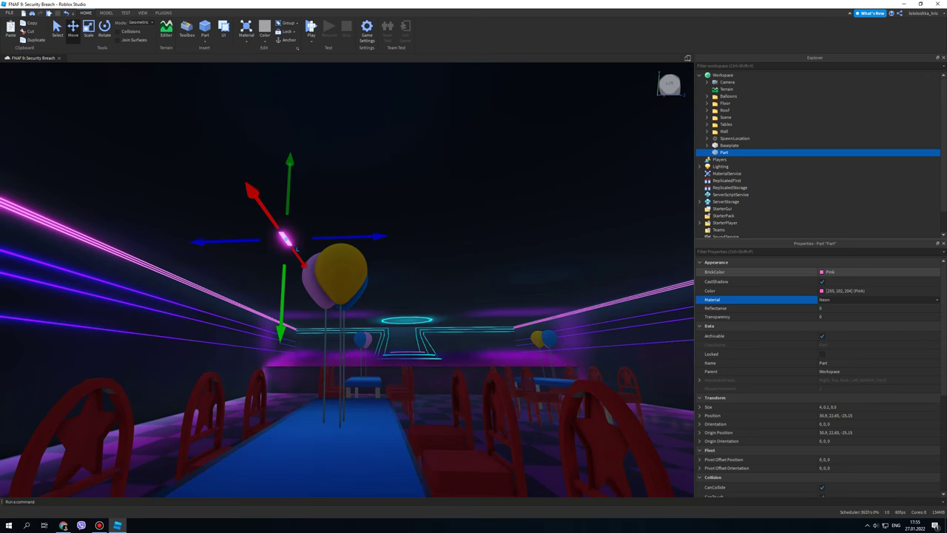
click(836, 272)
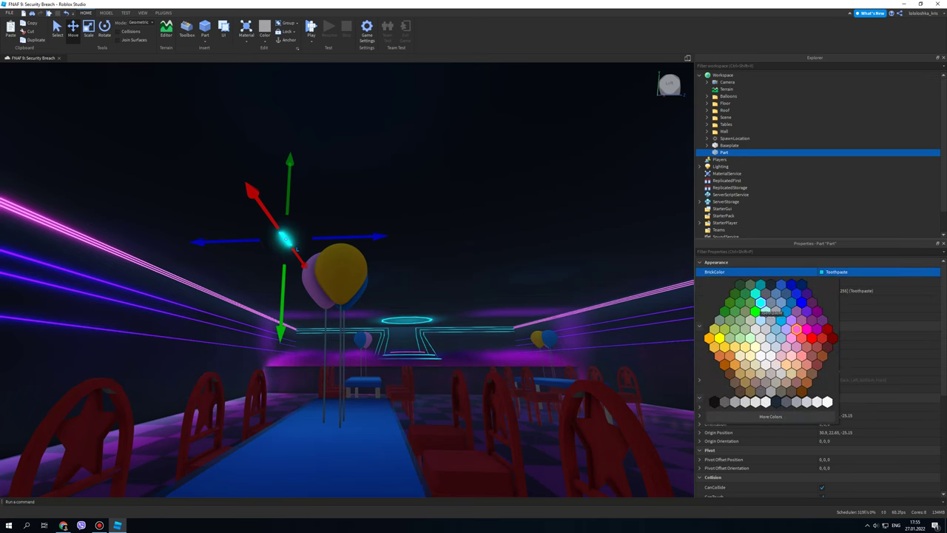
click(760, 302)
Stretch the cyan neon part in both directions into a long strip running along the ceiling over the tables
right_drag(518, 285, 481, 284)
key(s)
key(ctrl+3)
drag(317, 225, 334, 201)
right_drag(317, 226, 222, 222)
drag(334, 202, 341, 252)
right_drag(222, 222, 185, 222)
right_drag(333, 252, 540, 269)
key(s)
key(w)
right_drag(468, 270, 621, 263)
key(a)
drag(326, 71, 273, 147)
key(a)
key(e)
Duplicate the long ceiling strip and move the copy across the room above the other row of tables
right_drag(273, 147, 424, 196)
key(s)
key(s)
key(a)
key(ctrl+d)
drag(500, 203, 468, 203)
key(a)
click(468, 177)
key(d)
right_drag(468, 177, 469, 132)
key(w)
key(s)
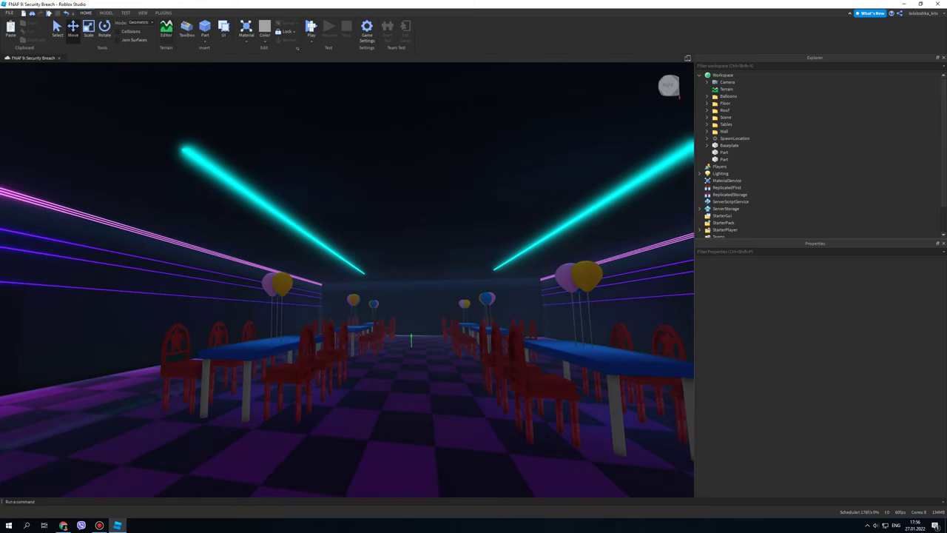
Insert another block part and place it against the ceiling near the end of one long cyan strip
click(207, 30)
drag(244, 168, 133, 77)
key(a)
right_drag(134, 77, 277, 92)
key(e)
drag(367, 272, 367, 274)
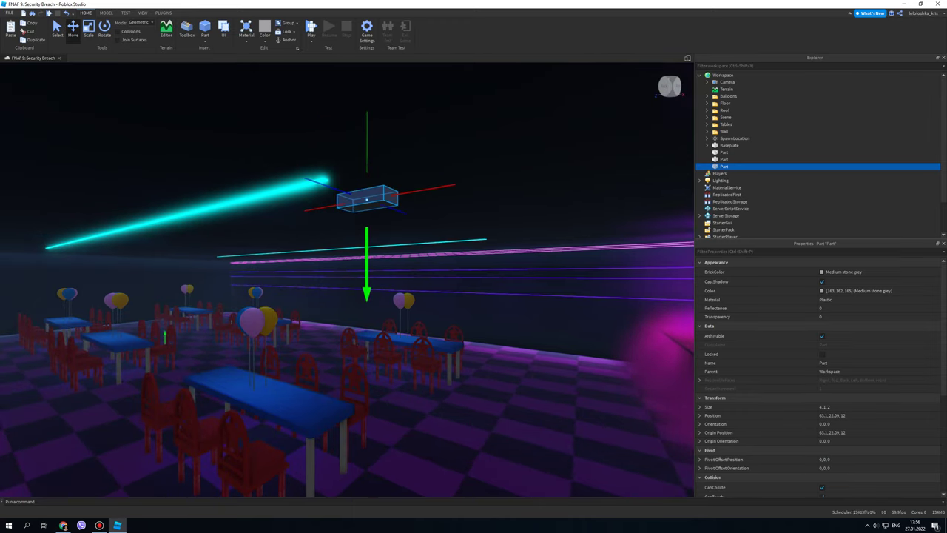
Scale the new part into a thin crossbar 0.6 studs wide and about 41 studs long joining the two long strips
key(ctrl+3)
drag(367, 228, 367, 216)
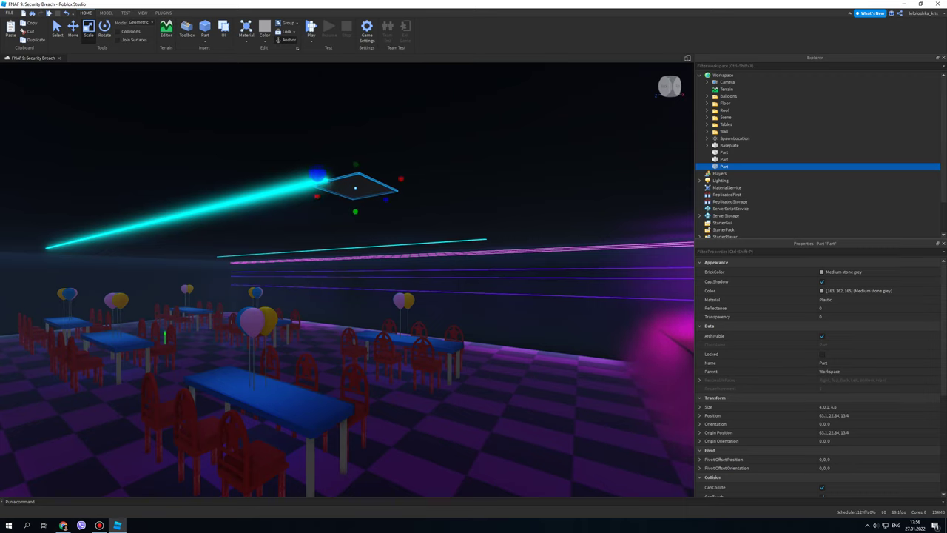
drag(353, 211, 323, 194)
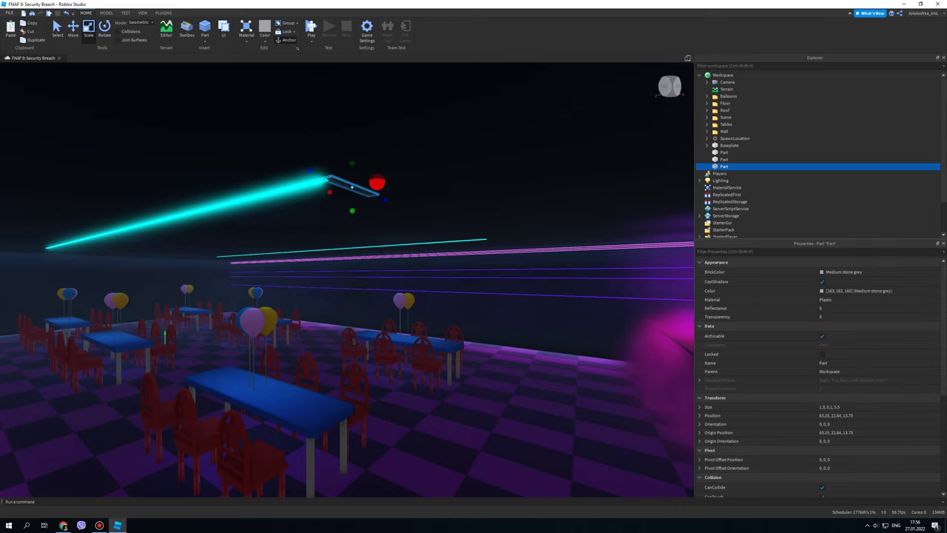
key(w)
key(d)
drag(422, 216, 534, 220)
key(w)
key(d)
right_drag(532, 216, 496, 209)
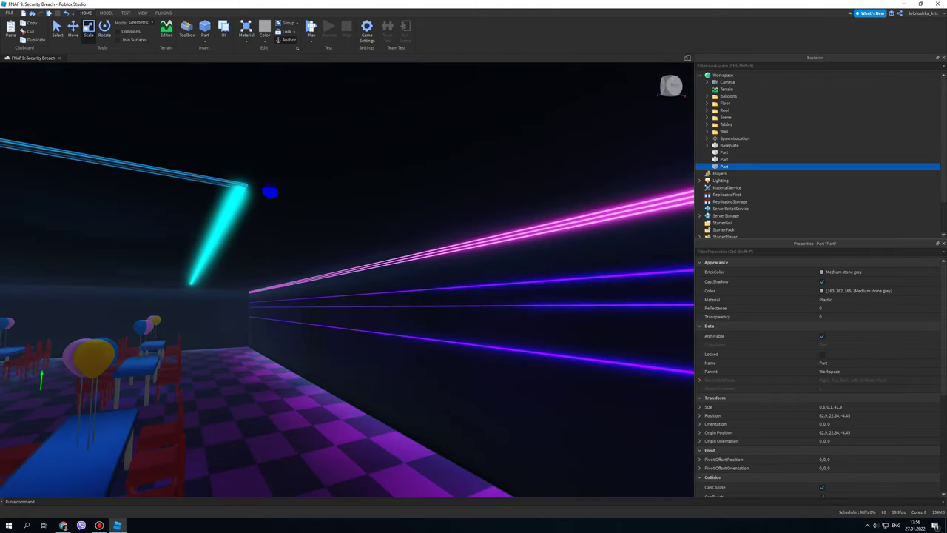
Give the ceiling crossbar the Neon material and the Toothpaste BrickColor
click(843, 299)
key(n)
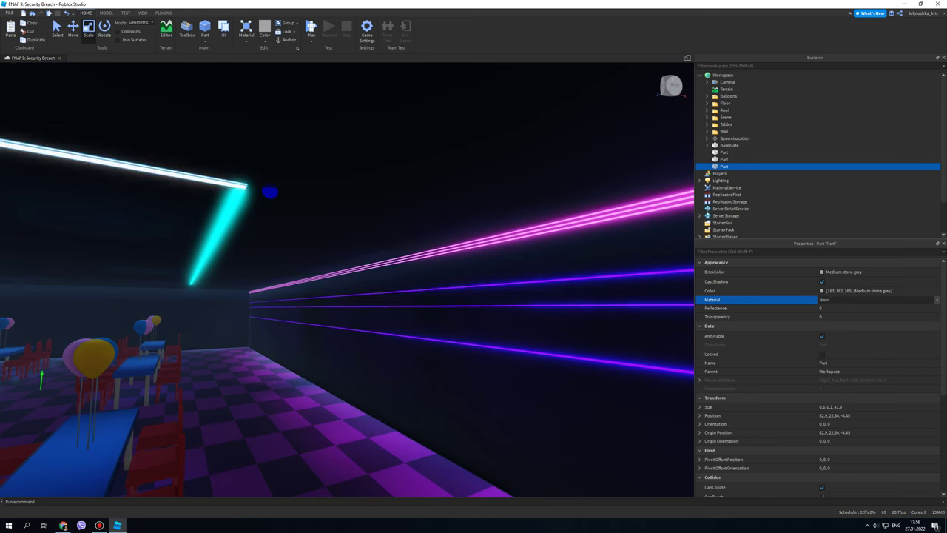
click(842, 272)
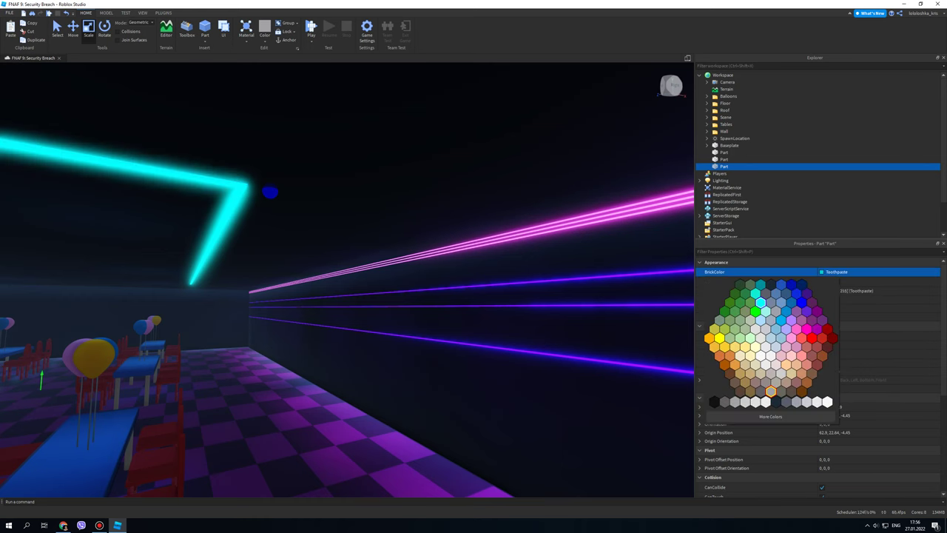
click(760, 302)
Duplicate the crossbar and move the copy to the opposite ends of the long strips to close the rectangular frame
right_drag(473, 244, 407, 244)
key(ctrl+2)
key(ctrl+d)
drag(381, 234, 491, 266)
key(w)
right_drag(457, 247, 517, 247)
drag(490, 266, 503, 266)
right_drag(473, 266, 584, 262)
key(a)
drag(576, 259, 613, 259)
key(s)
key(d)
right_drag(613, 258, 669, 244)
key(w)
key(s)
Select three of the four cyan ceiling strips and duplicate them
click(70, 87)
drag(69, 88, 600, 282)
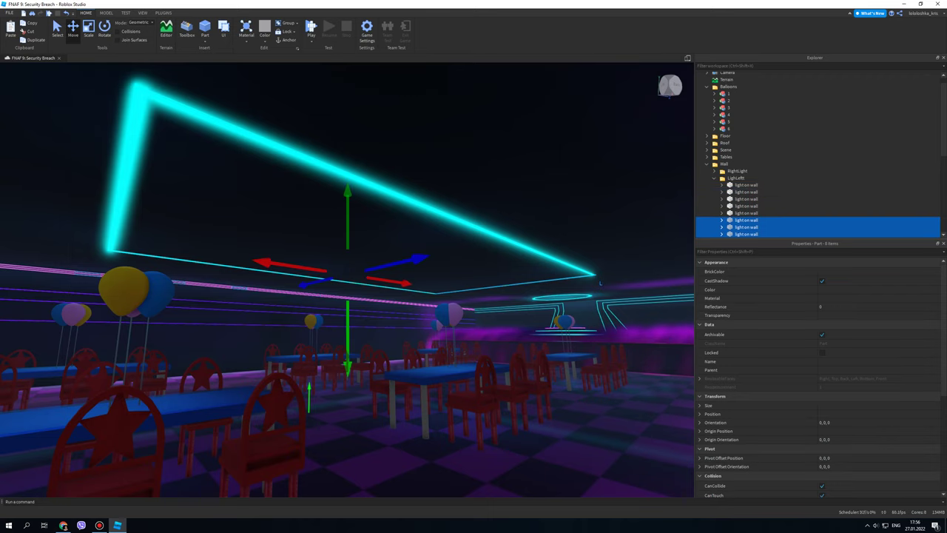
ctrl+click(745, 200)
ctrl+click(746, 207)
ctrl+click(745, 213)
click(706, 145)
right_drag(444, 281, 340, 285)
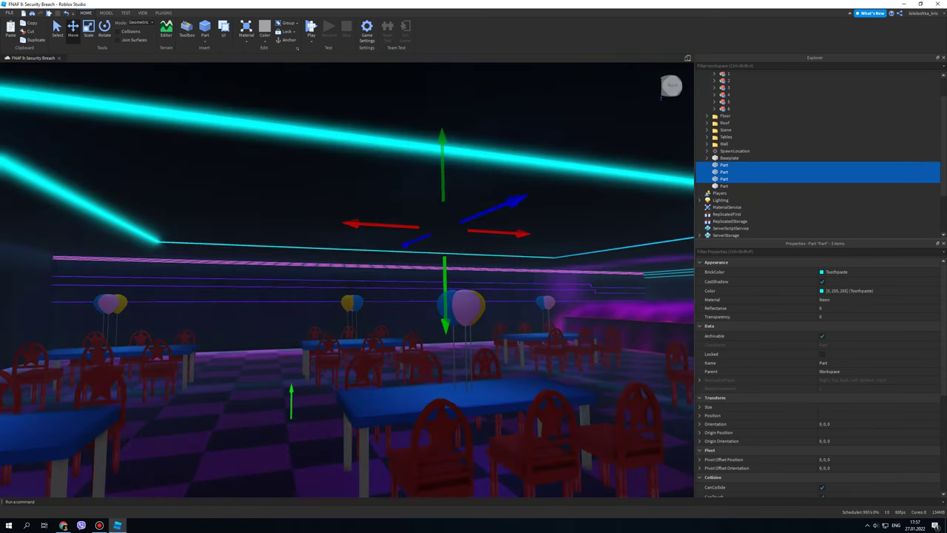
key(ctrl+d)
Scale the three duplicated strips inward to form a smaller outline inside the ceiling frame
key(ctrl+3)
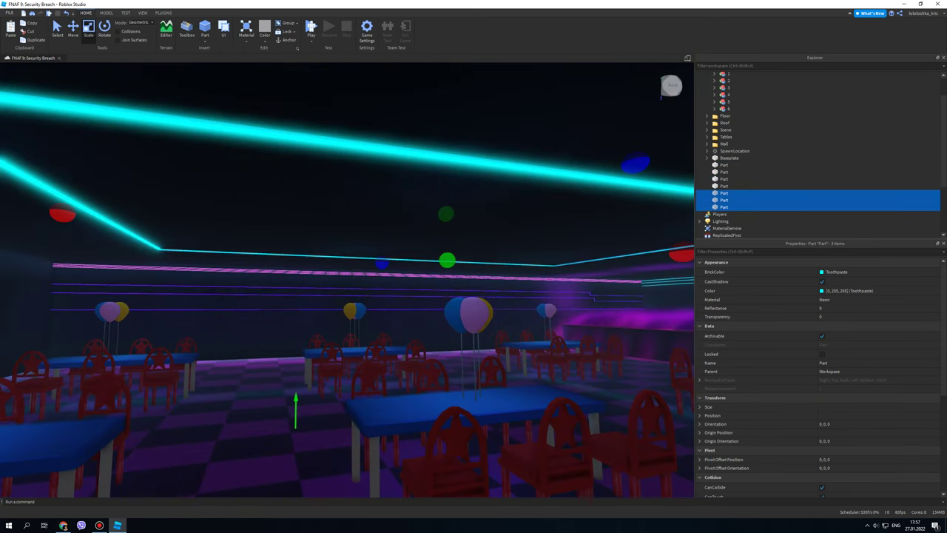
drag(635, 163, 598, 178)
drag(382, 262, 389, 259)
drag(660, 250, 646, 249)
key(a)
right_drag(647, 249, 688, 250)
key(a)
right_drag(558, 261, 591, 262)
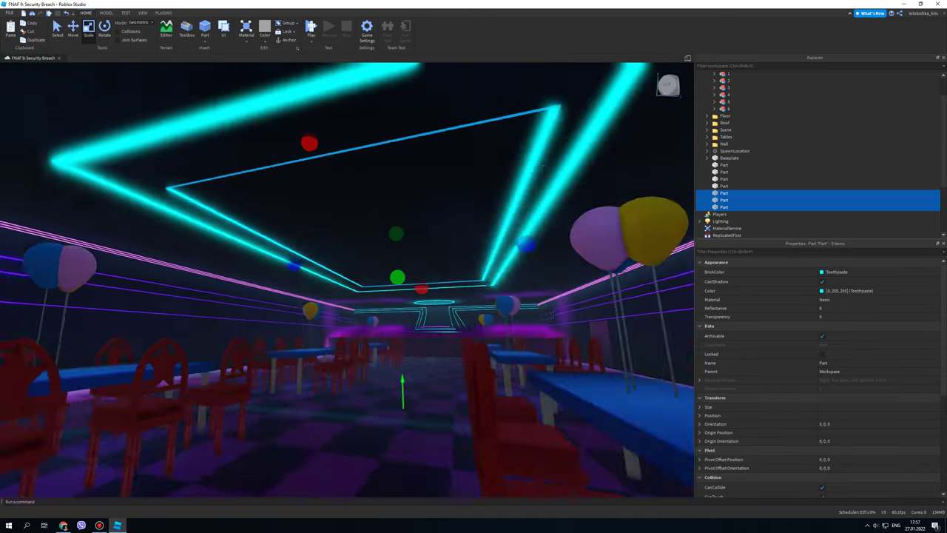
drag(330, 263, 336, 262)
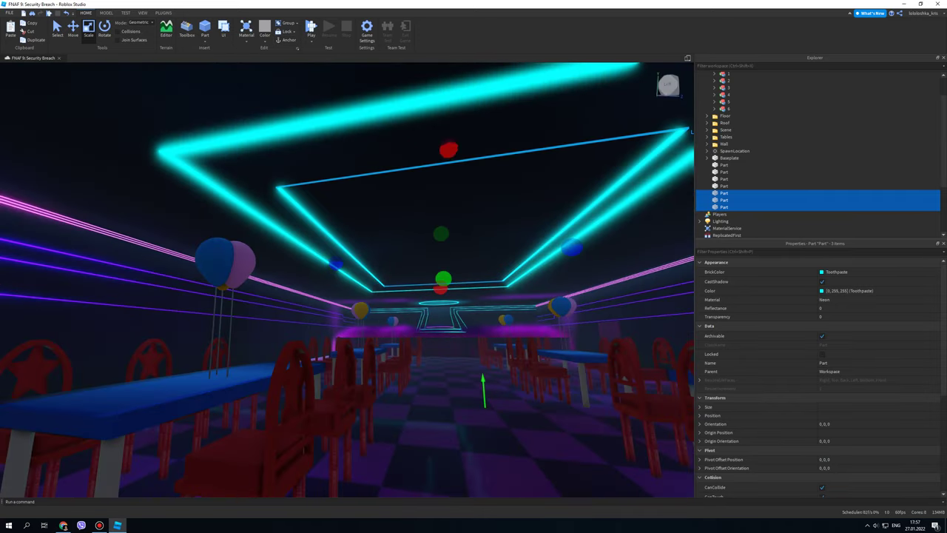
Fine-tune the inner outline's length and width to adjust its gap to the outer ceiling frame
drag(448, 148, 448, 138)
key(d)
drag(547, 246, 532, 251)
drag(377, 160, 368, 131)
key(d)
right_drag(547, 265, 445, 275)
key(d)
key(s)
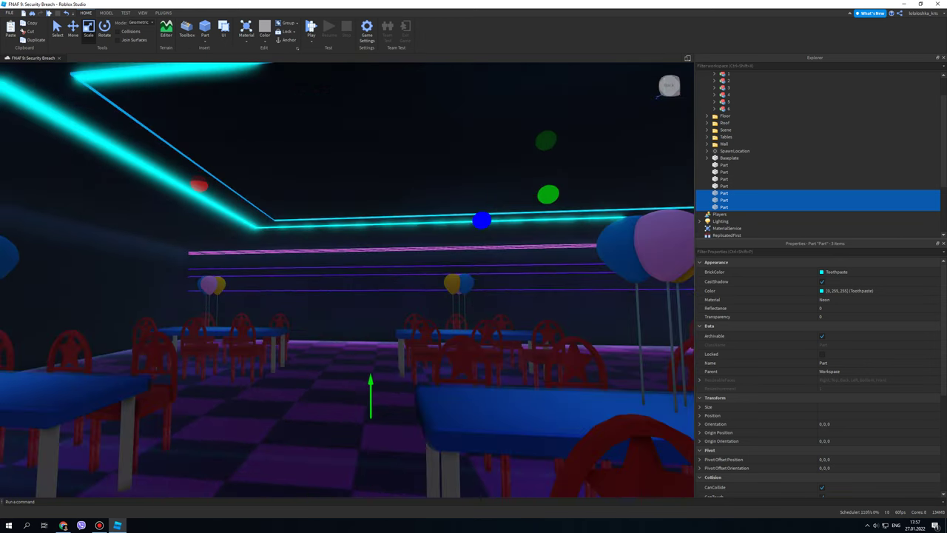
Select all seven cyan ceiling strips and slightly adjust the length of the set
shift+click(732, 164)
key(f)
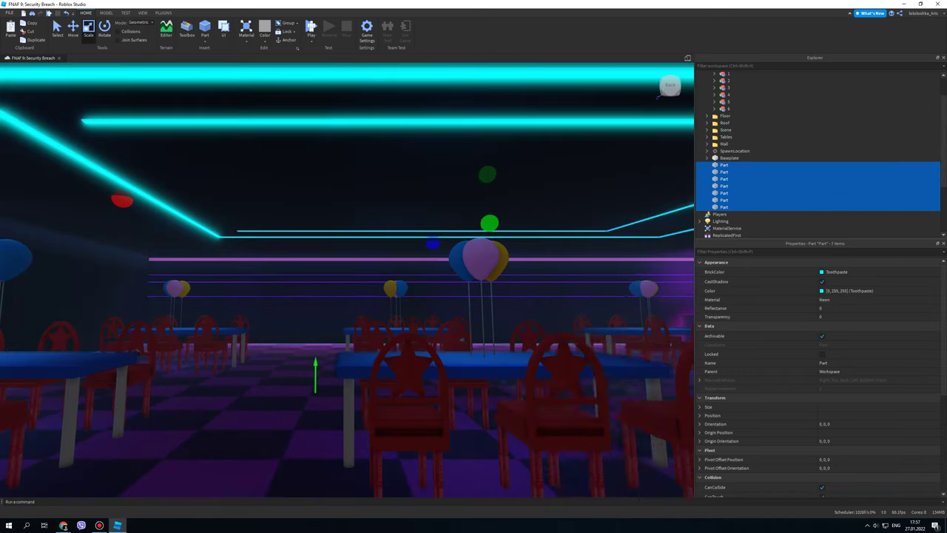
right_click(553, 301)
right_drag(553, 301, 576, 301)
key(a)
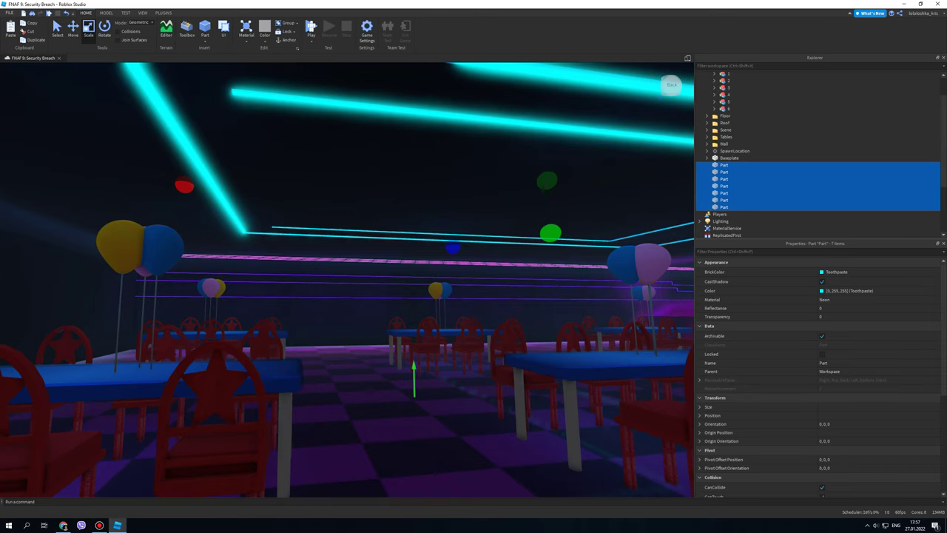
drag(551, 233, 550, 235)
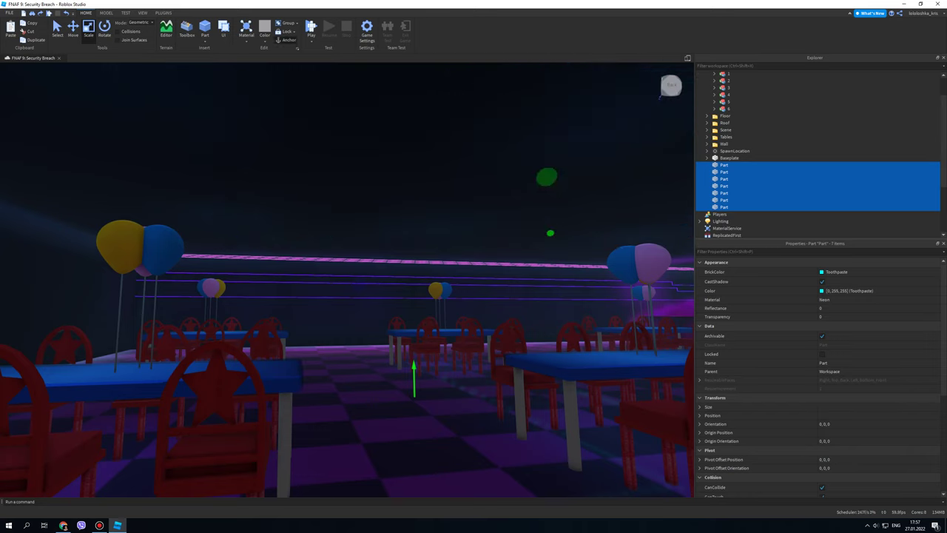
drag(184, 184, 176, 185)
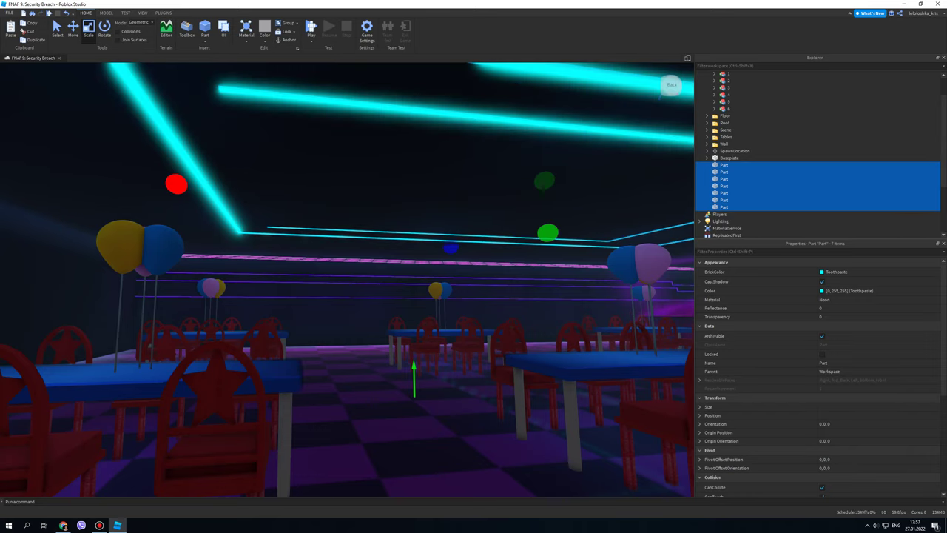
right_drag(347, 279, 439, 246)
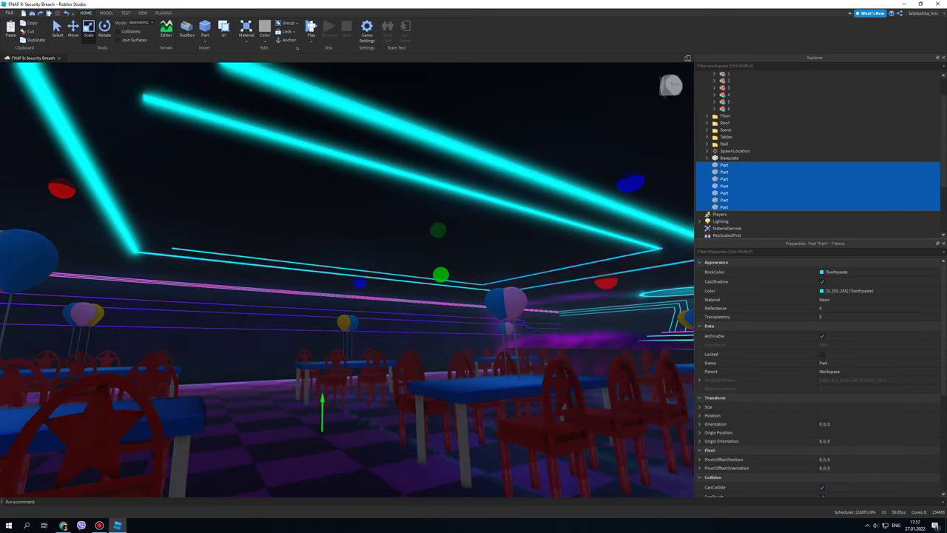
Group the seven ceiling strips into one model and duplicate the model
key(ctrl+g)
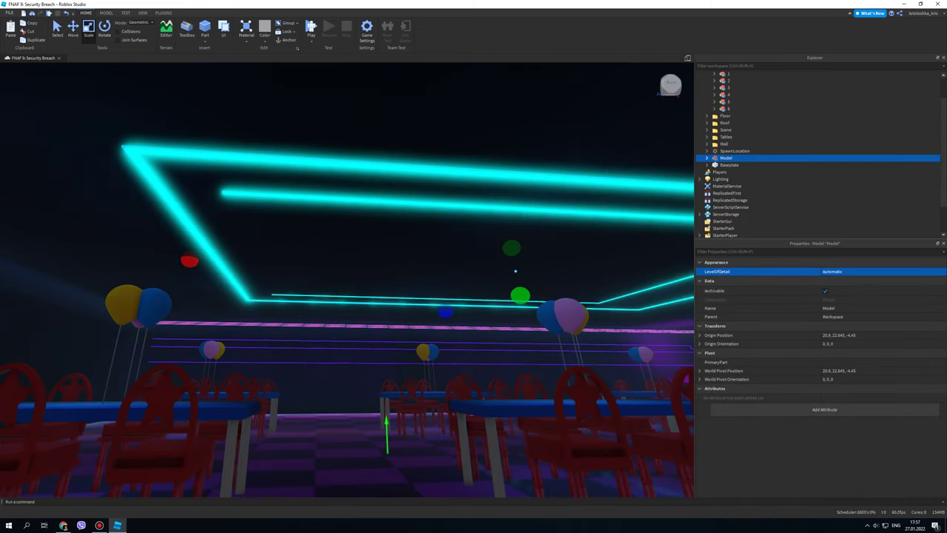
key(w)
key(ctrl+d)
key(ctrl+2)
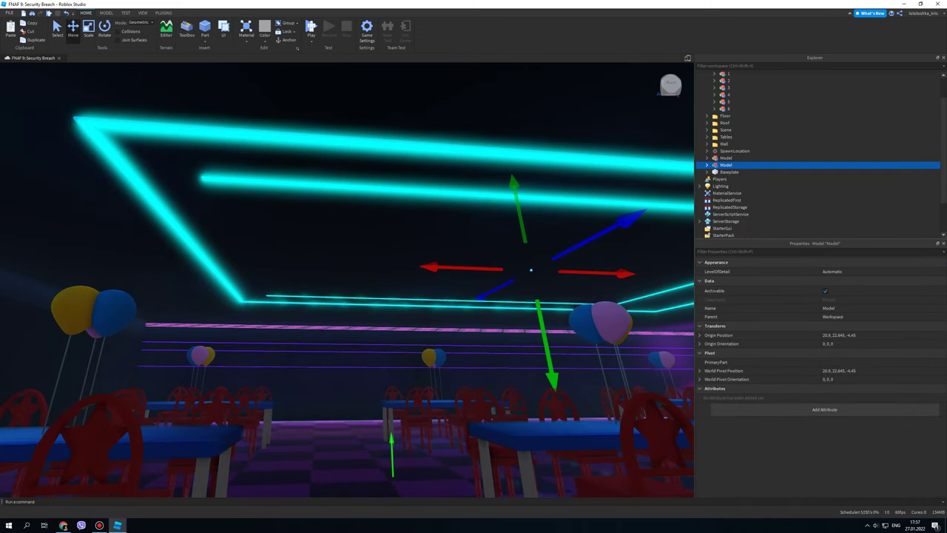
Scale the duplicated model down to form a smaller double outline inside the original ceiling frame
key(ctrl+3)
drag(175, 257, 262, 261)
right_drag(262, 261, 336, 261)
drag(585, 218, 550, 233)
drag(390, 306, 399, 304)
drag(604, 296, 550, 291)
Insert a part and resize it into a thin 0.6 × 0.1 × 32.1 strip closing the open end of the large inner outline
key(s)
right_drag(549, 291, 488, 284)
key(e)
key(s)
click(205, 28)
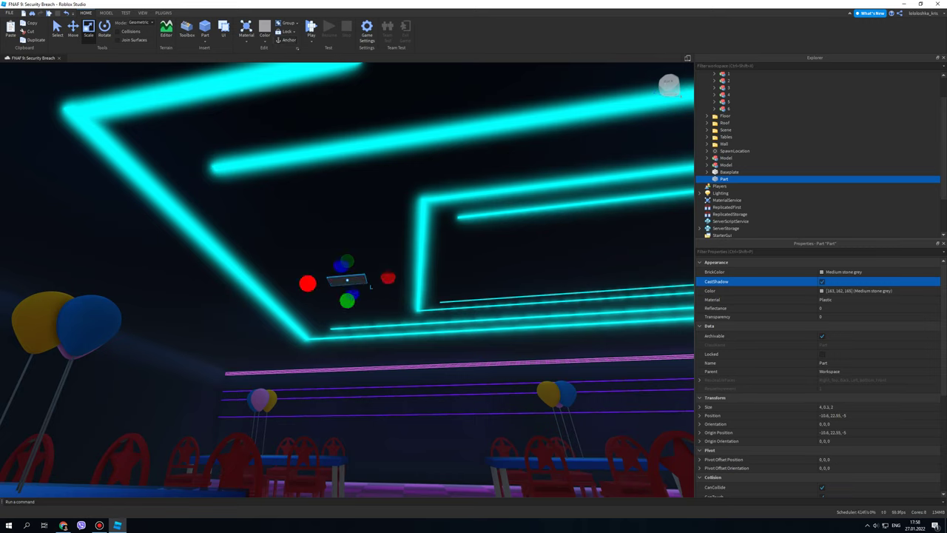
drag(319, 266, 250, 136)
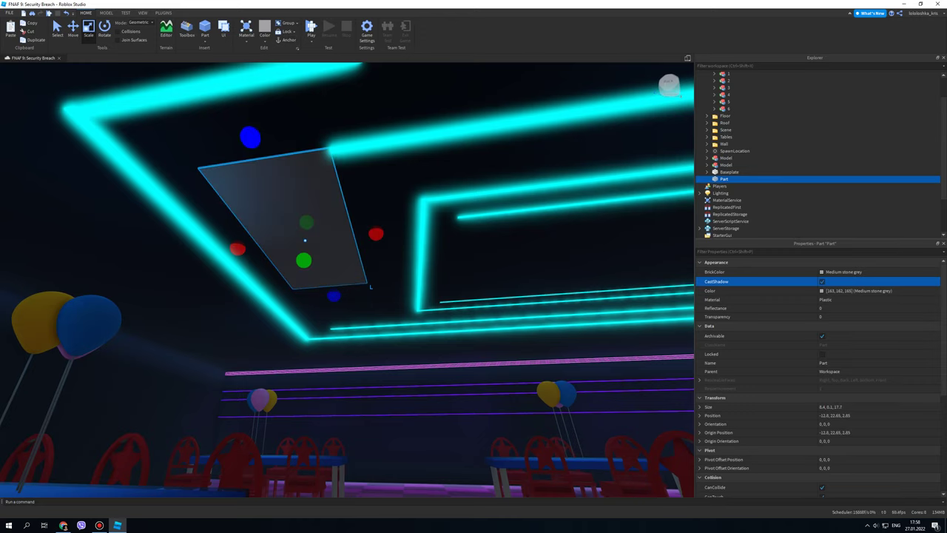
drag(236, 247, 246, 247)
drag(376, 233, 297, 242)
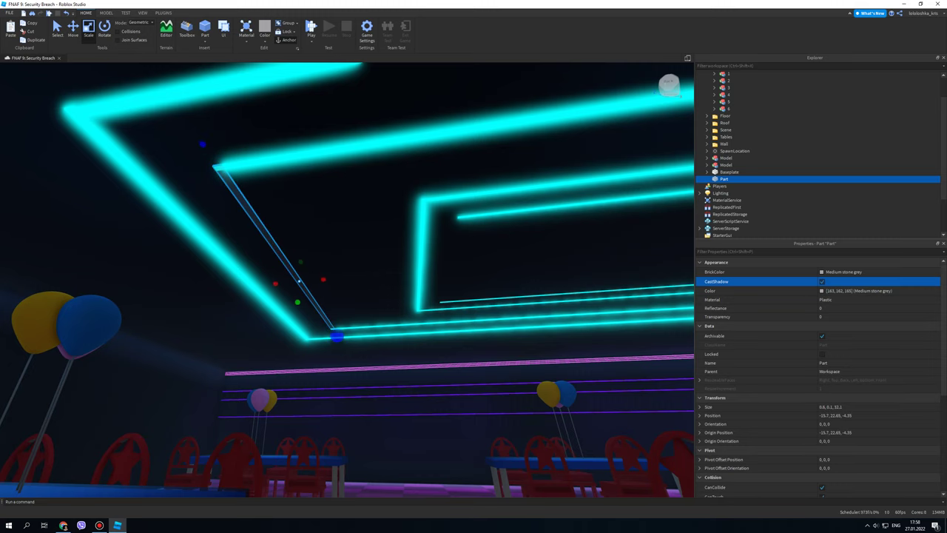
Give the new closing strip the Neon material and the Toothpaste color
click(836, 300)
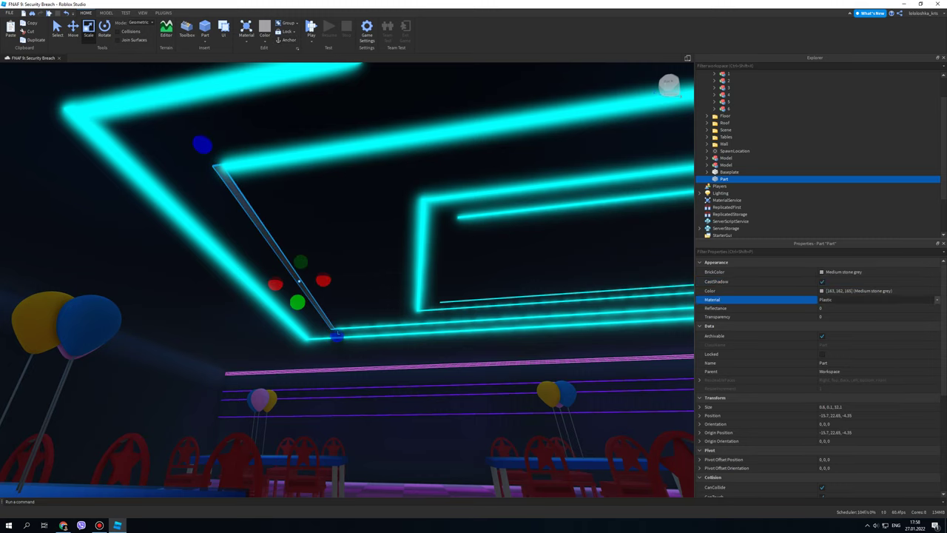
click(836, 271)
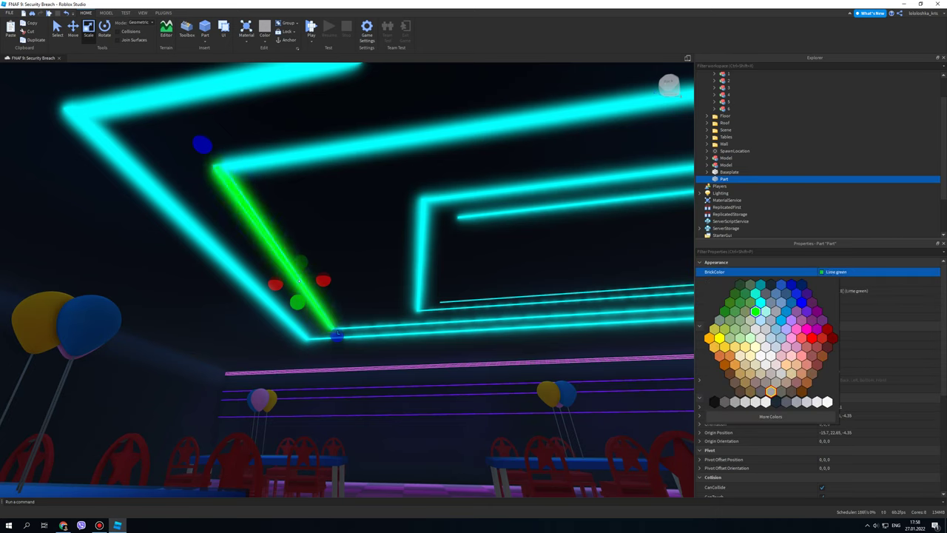
click(760, 302)
Duplicate the closing strip and move the copy to the open end of the small frame's inner outline
right_drag(577, 295, 588, 296)
key(ctrl+2)
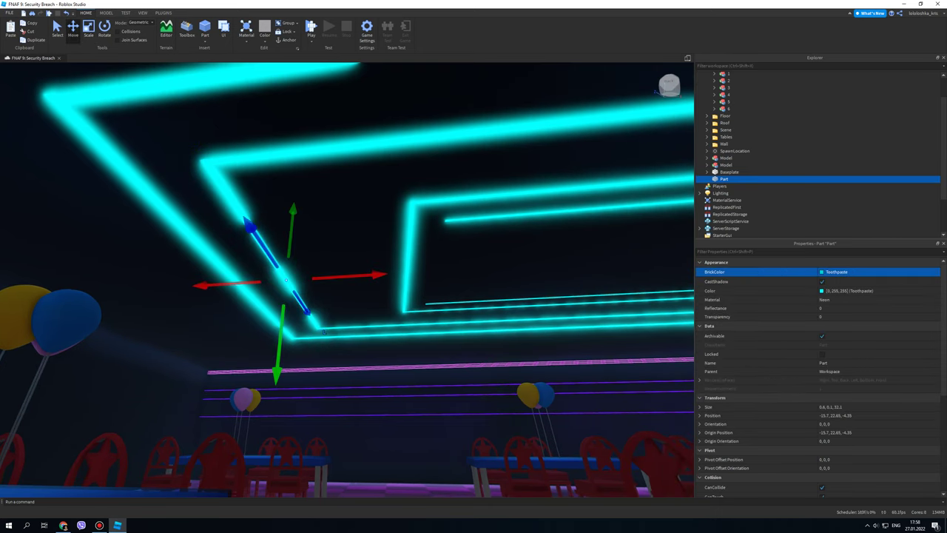
key(ctrl+d)
drag(362, 274, 510, 266)
Shorten the copied strip to about 16.9 studs so it closes the small inner outline
key(ctrl+3)
drag(452, 198, 451, 205)
key(s)
right_drag(451, 204, 303, 208)
drag(601, 140, 607, 139)
drag(176, 183, 182, 183)
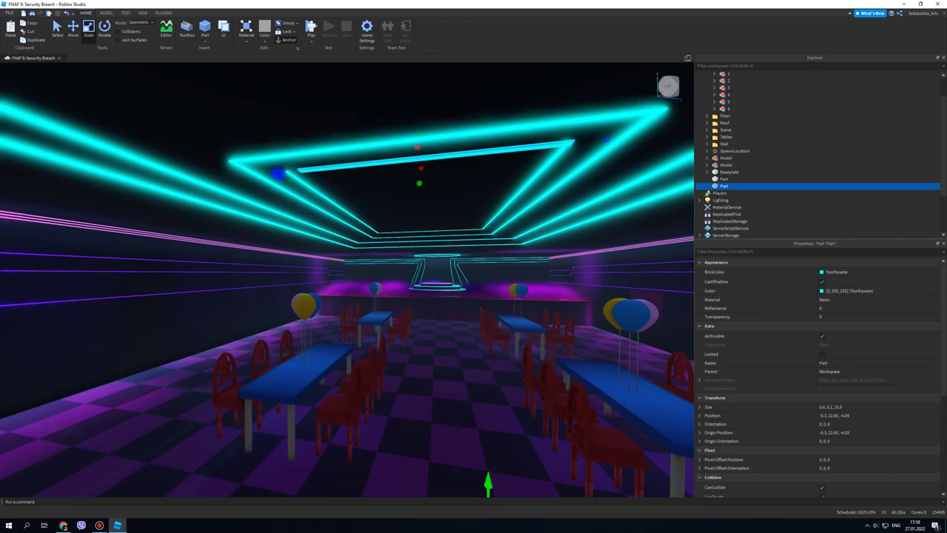
drag(265, 175, 267, 174)
Select both ceiling frame models and the two closing strips and group them into one model
right_drag(267, 174, 44, 179)
key(s)
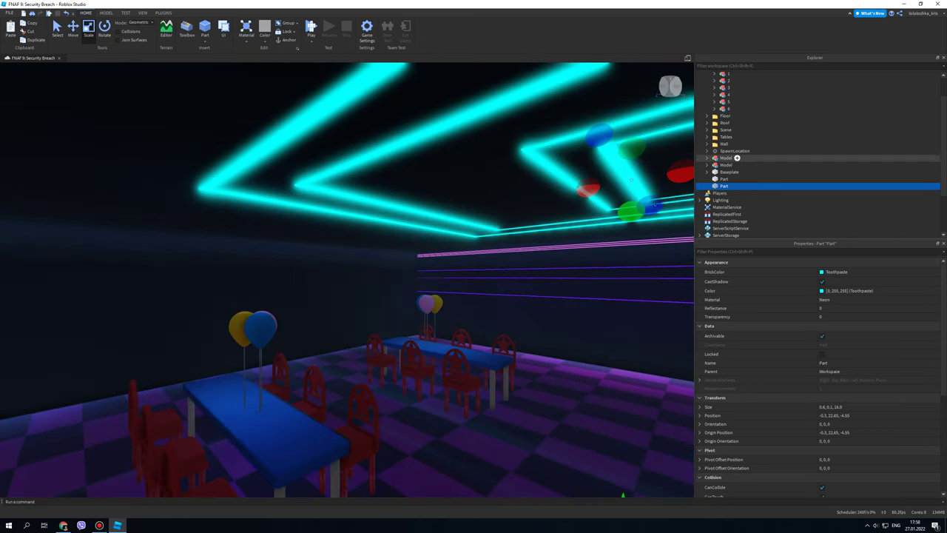
click(737, 158)
ctrl+click(732, 164)
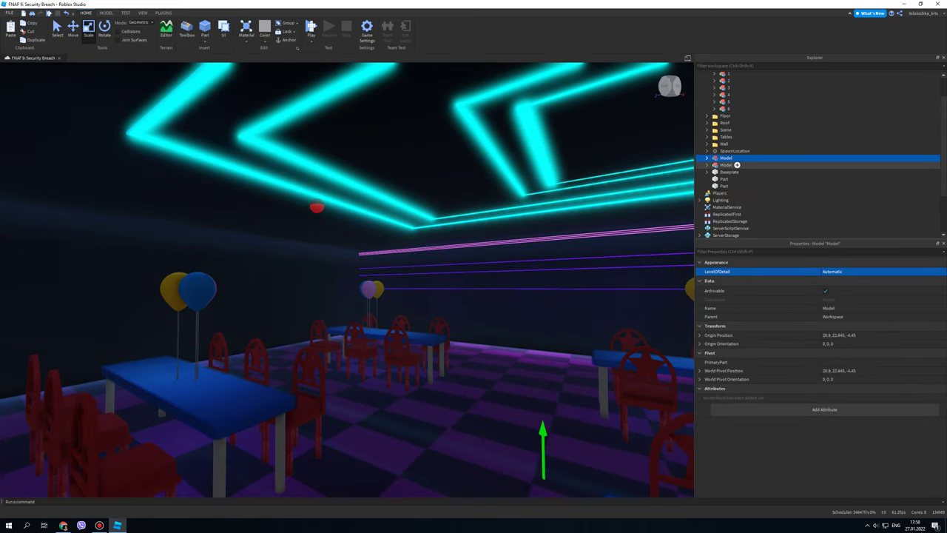
ctrl+click(733, 186)
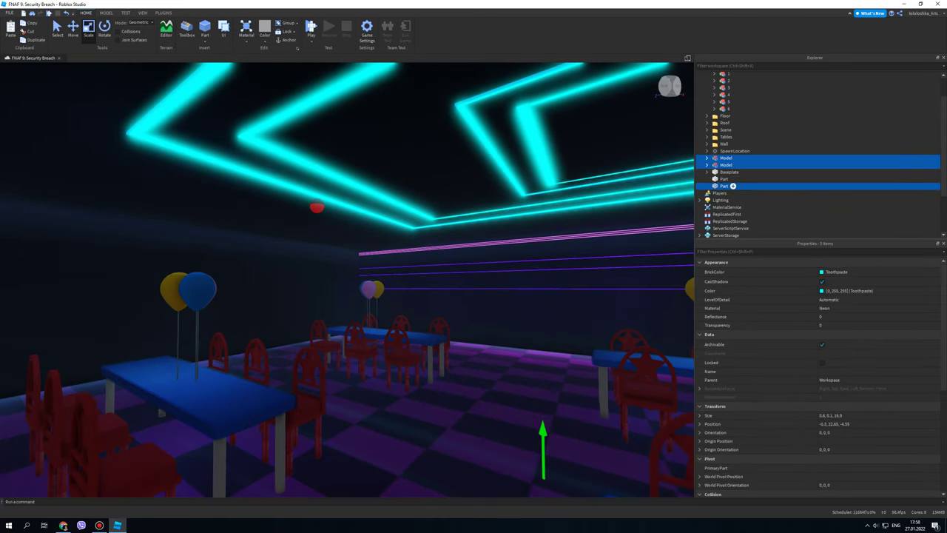
ctrl+click(732, 179)
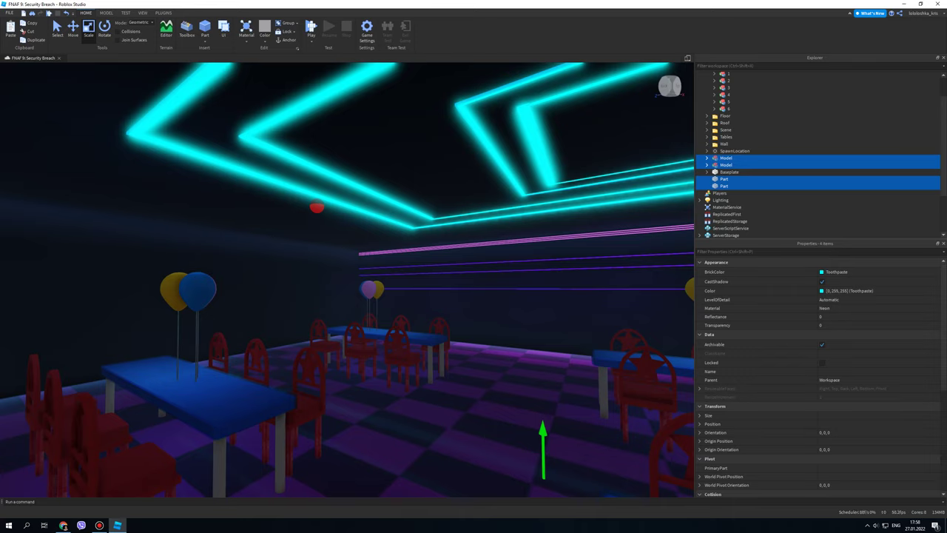
key(ctrl+g)
Examine the grouped ceiling frames and the seven strips inside one of the nested models
right_drag(414, 370, 486, 400)
key(s)
click(463, 366)
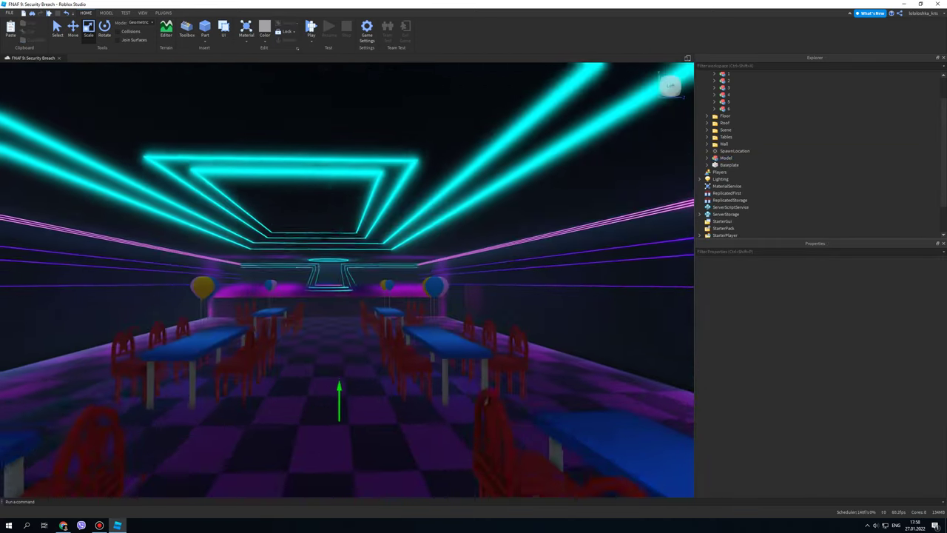
key(s)
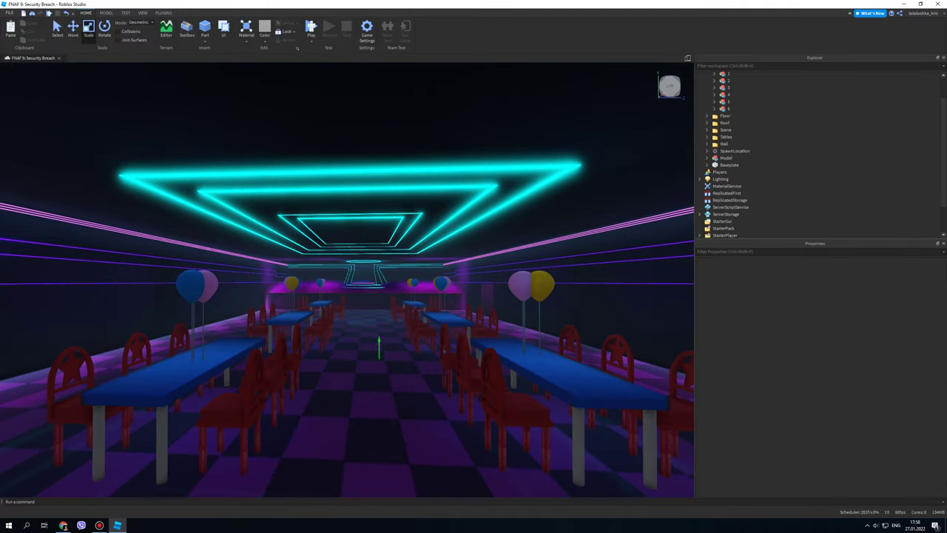
drag(243, 140, 447, 257)
right_drag(448, 259, 403, 257)
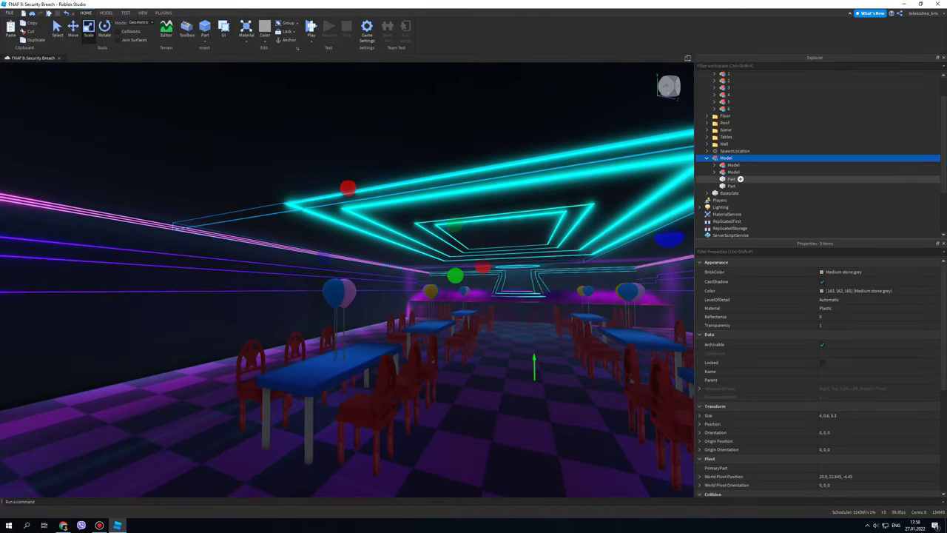
click(713, 172)
click(733, 172)
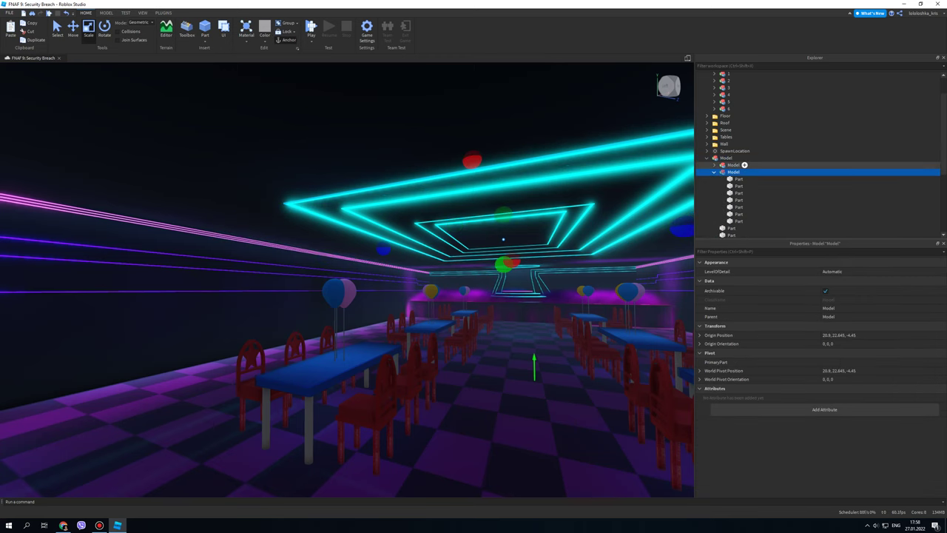
click(738, 178)
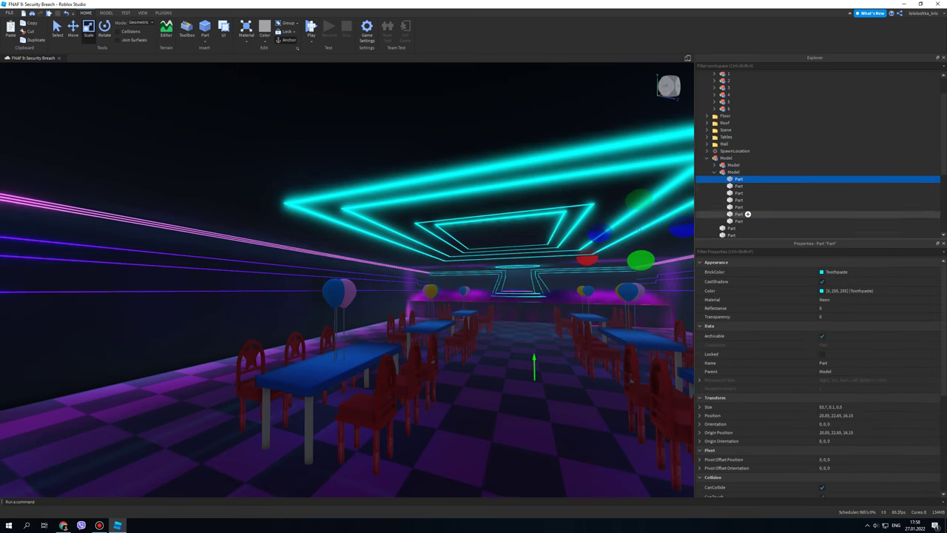
shift+click(747, 221)
right_drag(387, 265, 425, 269)
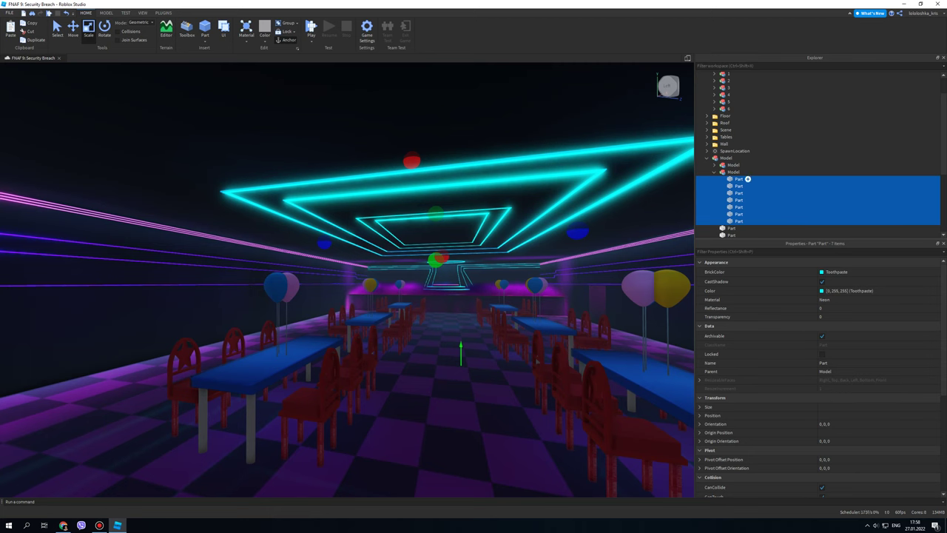
Select the combined ceiling light model and shift it slightly across the room's width, to a Z position of -4.15
click(707, 157)
click(726, 157)
mouse_move(474, 251)
right_down()
mouse_move(499, 251)
mouse_move(497, 242)
mouse_move(462, 244)
right_up()
key(ctrl+2)
scroll(462, 238, down, 3)
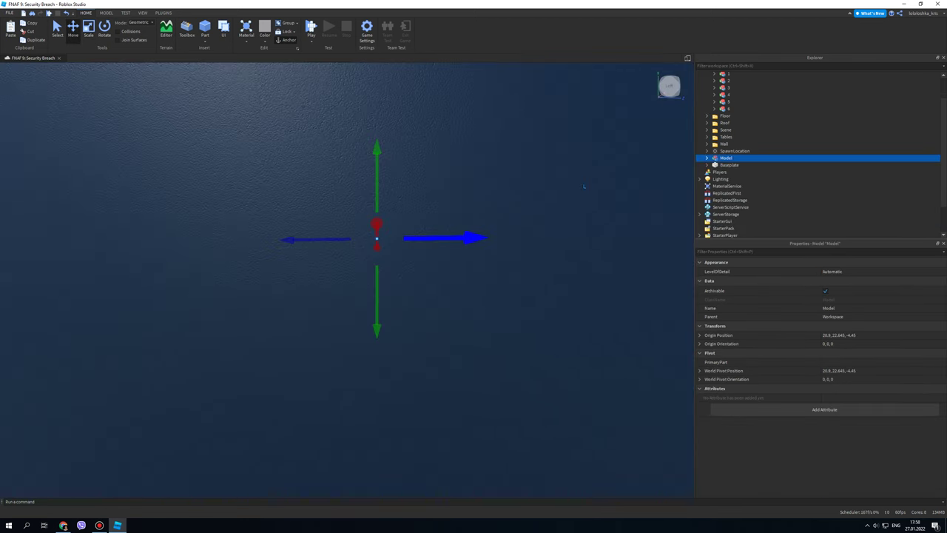
scroll(462, 238, up, 2)
drag(476, 235, 479, 235)
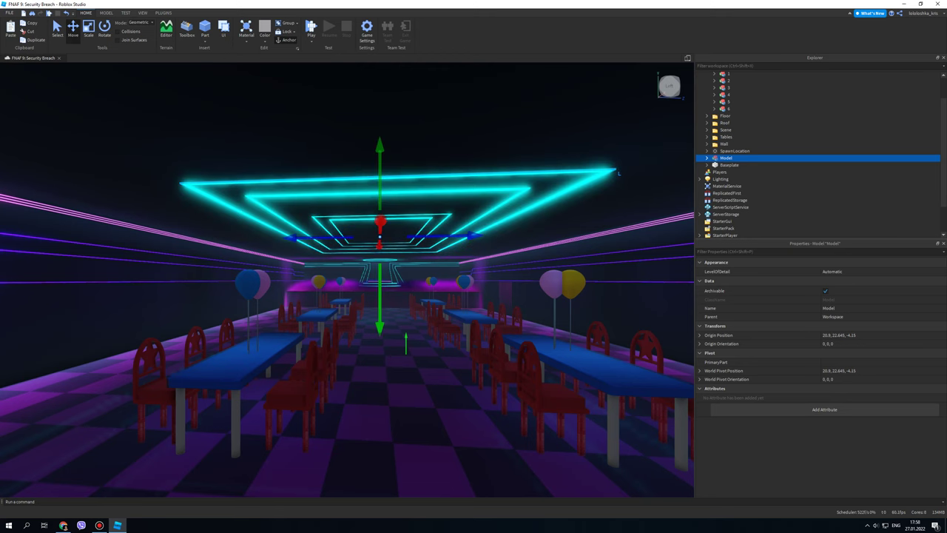
click(477, 141)
Add a folder named NeonParts inside the Roof folder
key(w)
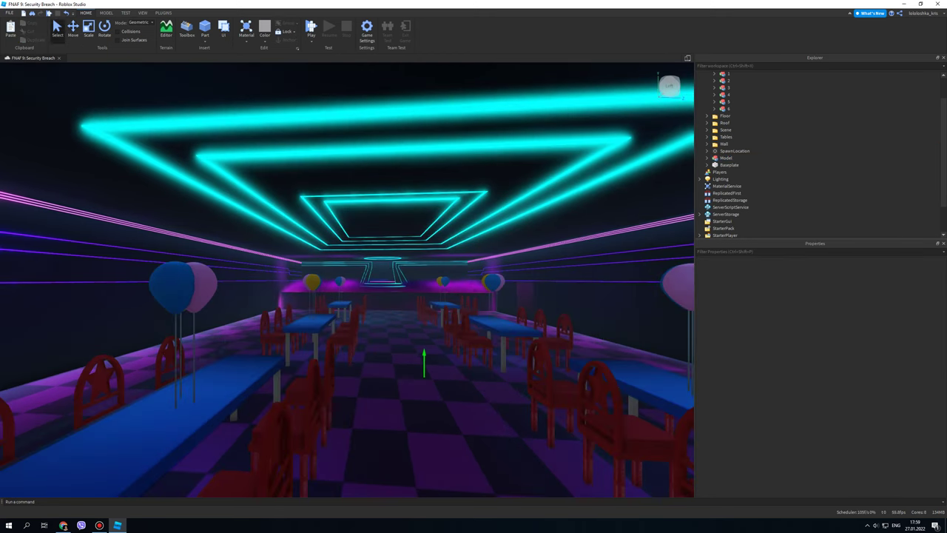
click(737, 157)
drag(737, 158, 734, 142)
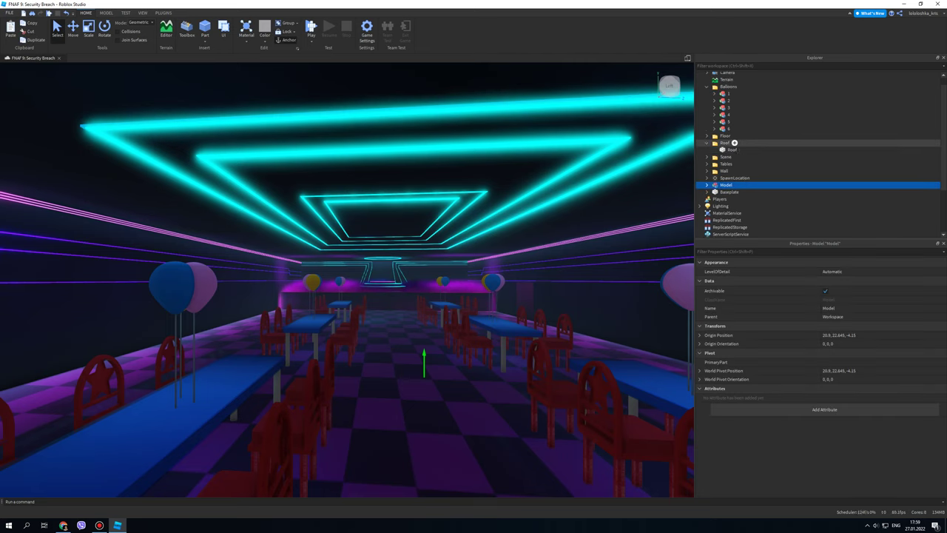
click(734, 143)
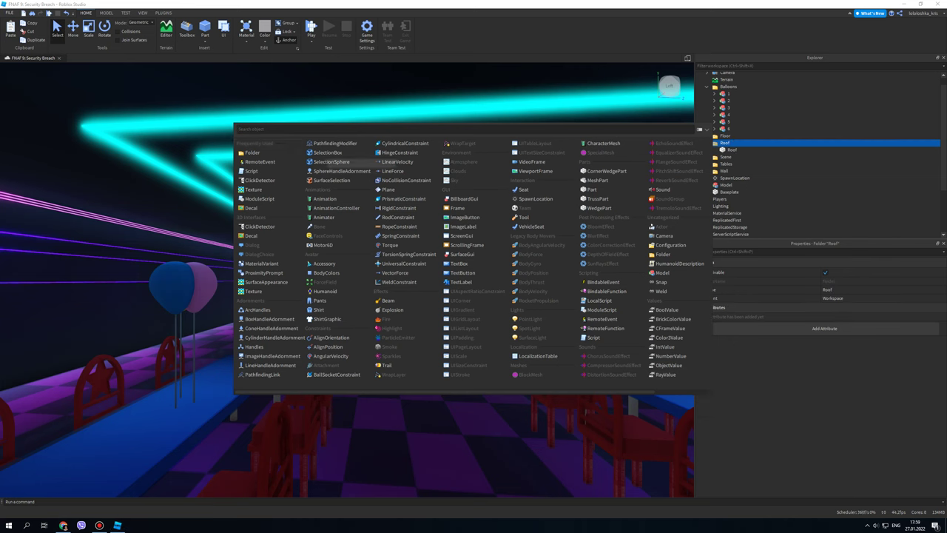
click(252, 153)
click(734, 150)
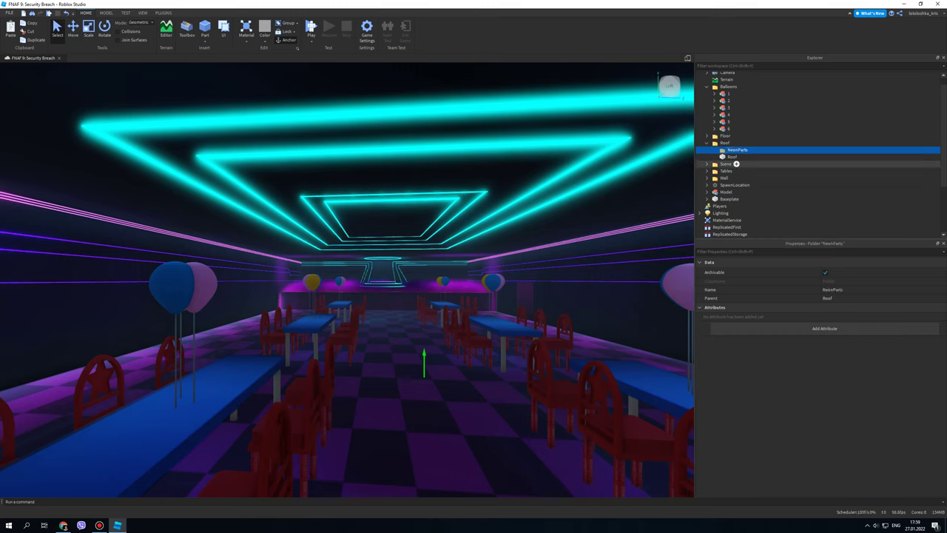
Move the ceiling light model into the NeonParts folder, then ungroup and regroup its strips there
drag(726, 192, 744, 153)
key(ctrl+u)
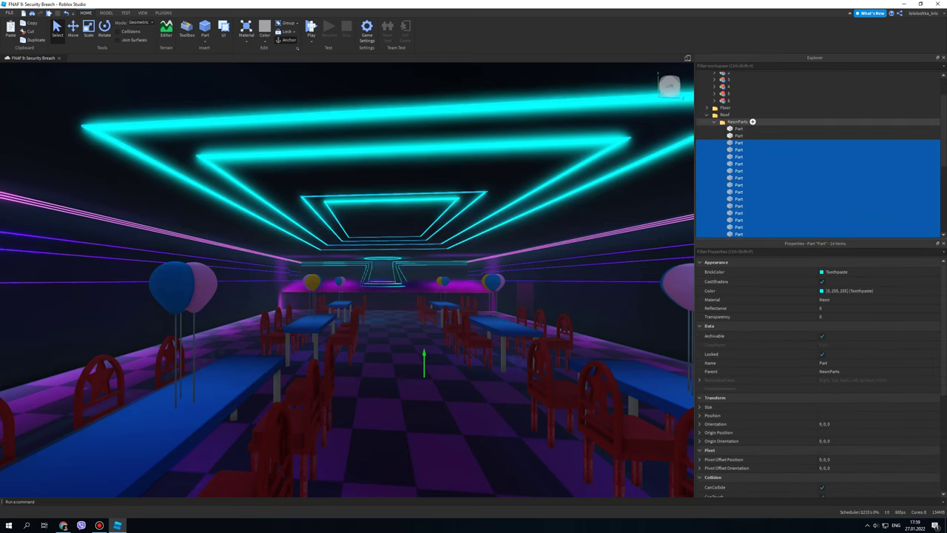
key(ctrl+g)
click(714, 121)
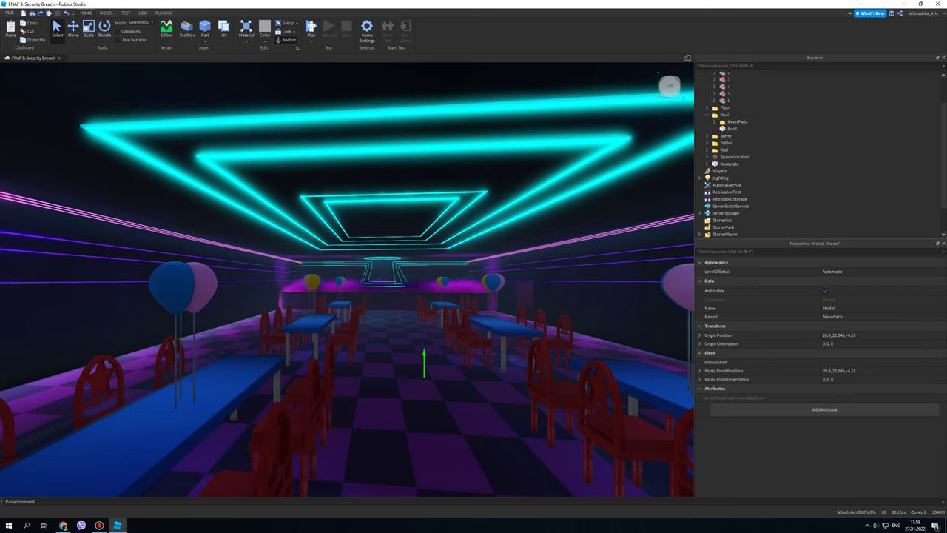
Examine the nested cyan ceiling frames from several spots in the room
click(533, 236)
key(s)
right_drag(532, 237, 414, 237)
key(a)
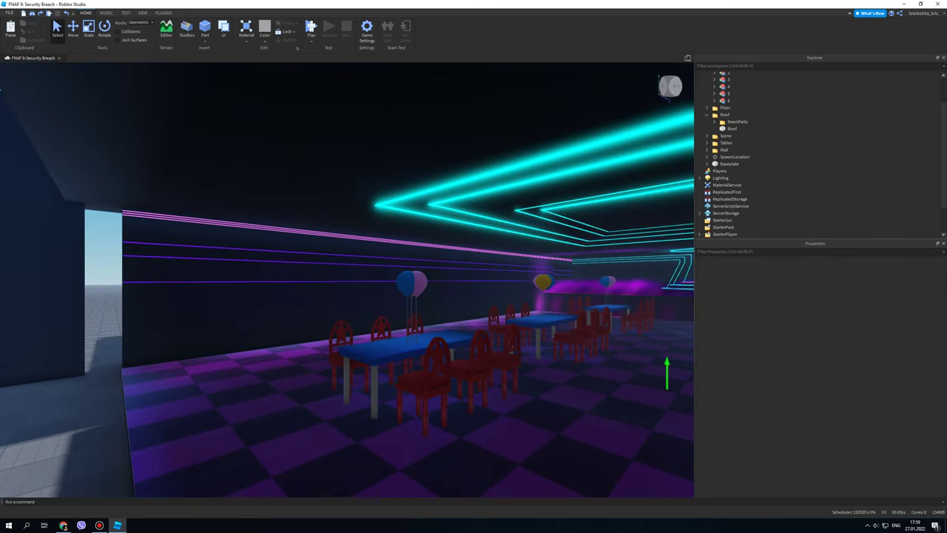
key(a)
key(d)
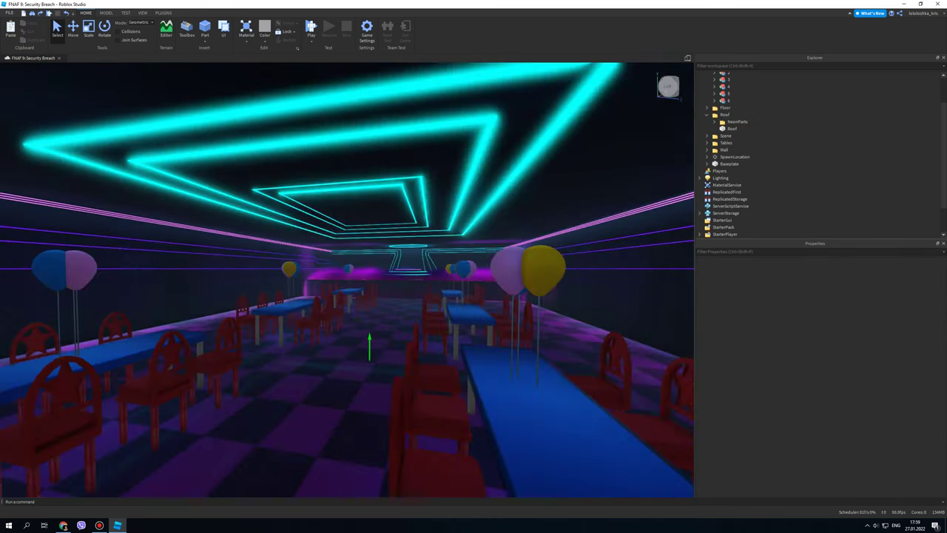
key(s)
key(a)
key(w)
key(s)
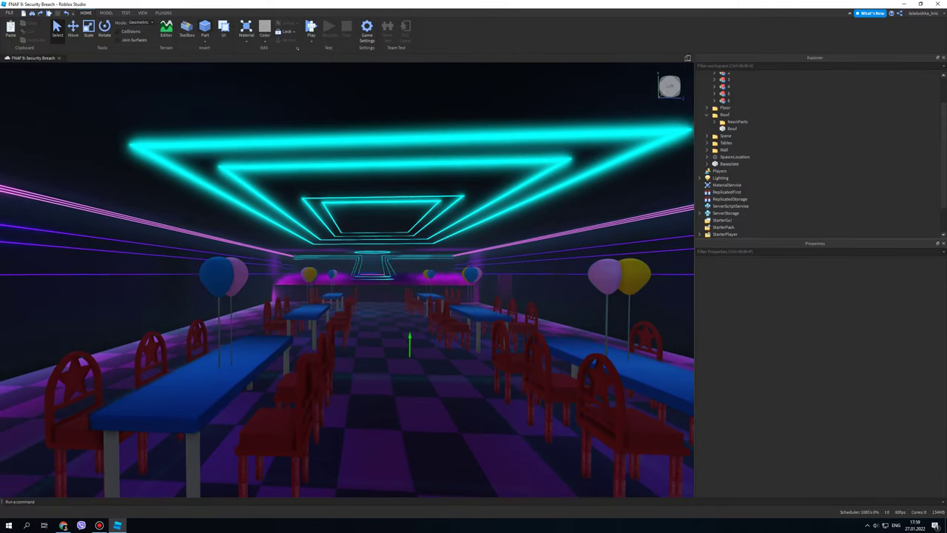
Insert a new part and place it beneath the nested cyan ceiling frames at a height of about 22.5
key(ctrl+2)
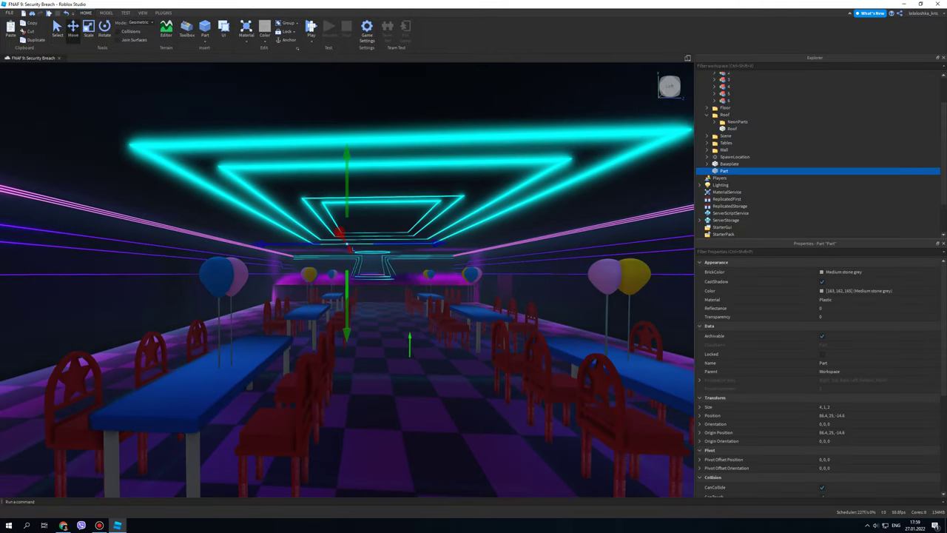
drag(357, 227, 344, 155)
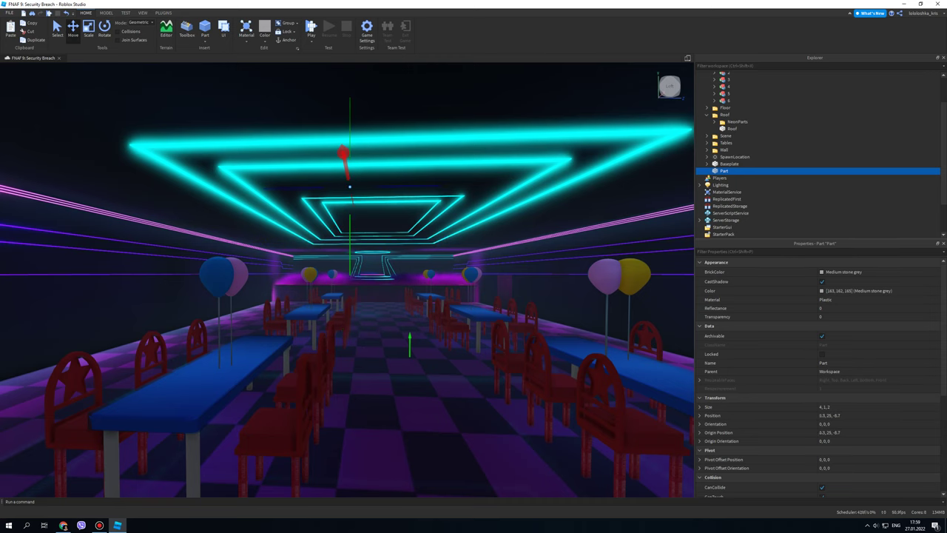
drag(350, 279, 351, 296)
key(w)
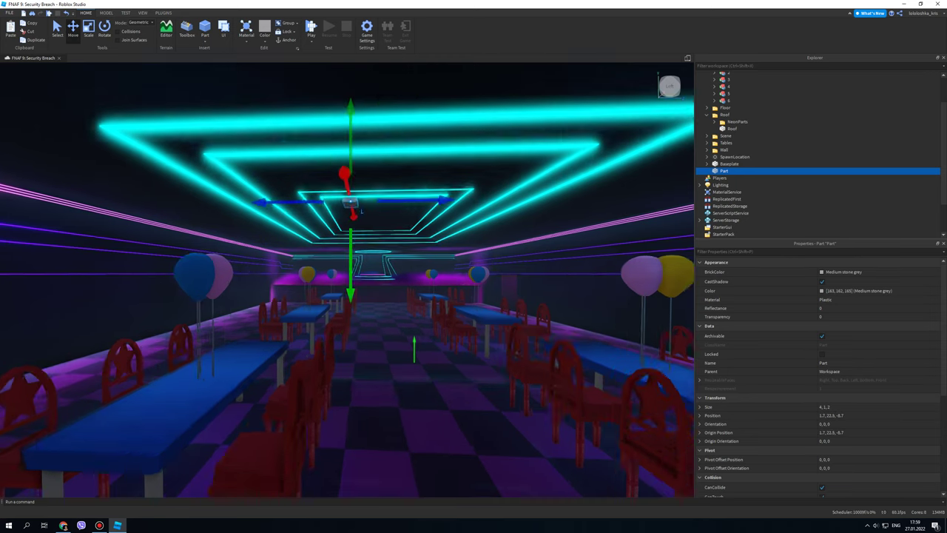
Stretch the new part into a flat panel inside the ceiling frames, 0.2 thick and 9.6 across the room's width
key(ctrl+3)
drag(370, 213, 447, 211)
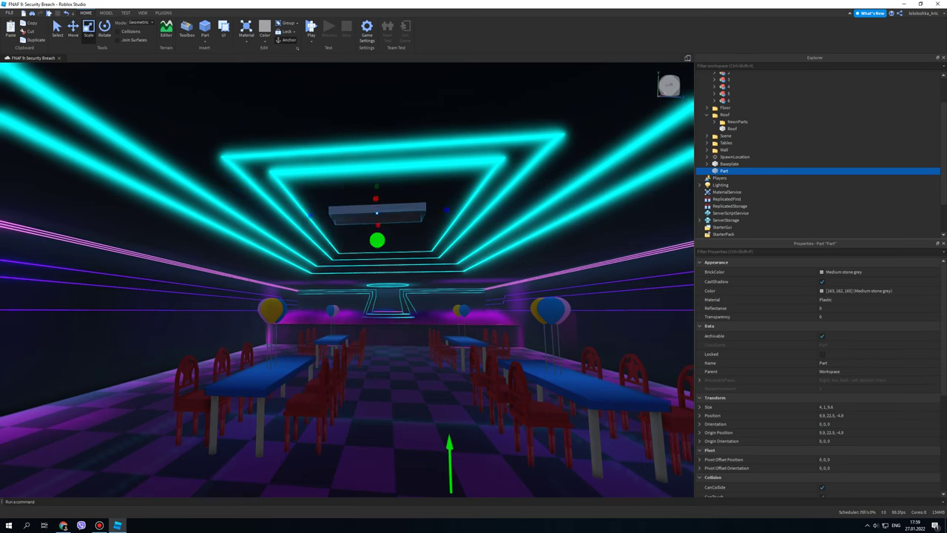
drag(377, 224, 376, 244)
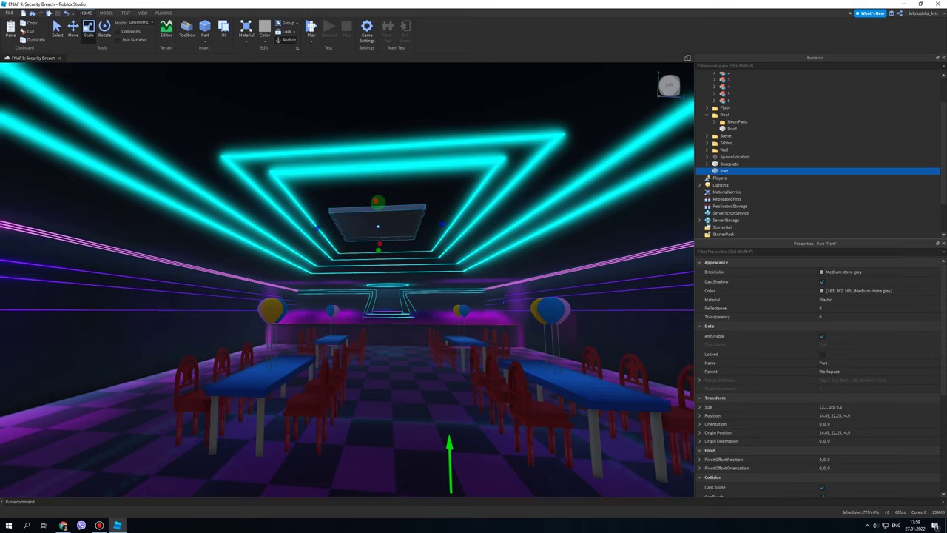
drag(378, 250, 378, 244)
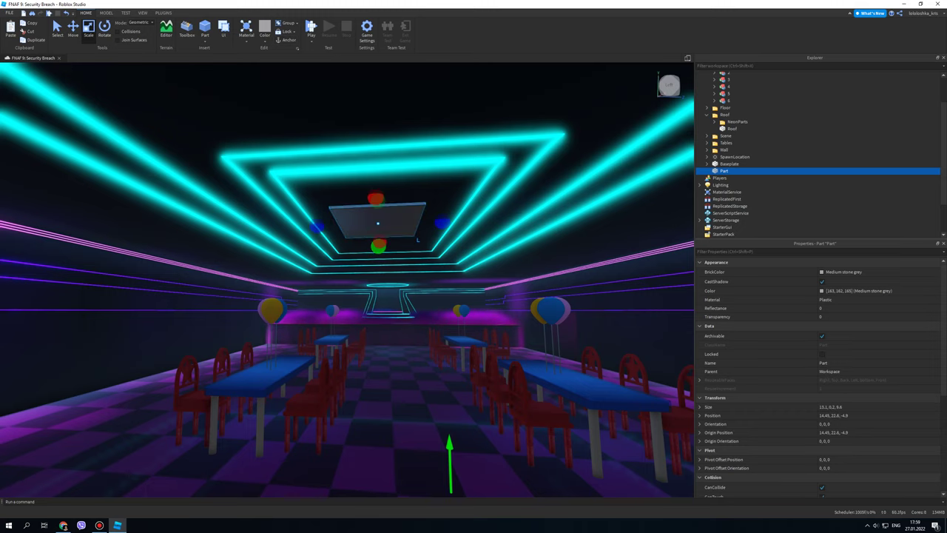
Set the ceiling panel's Transparency to 1
click(821, 317)
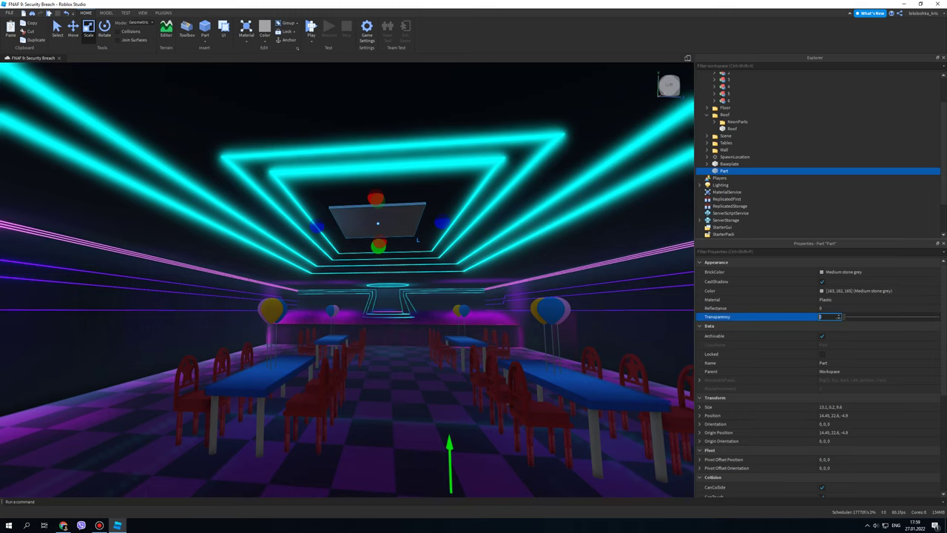
text(1)
key(Return)
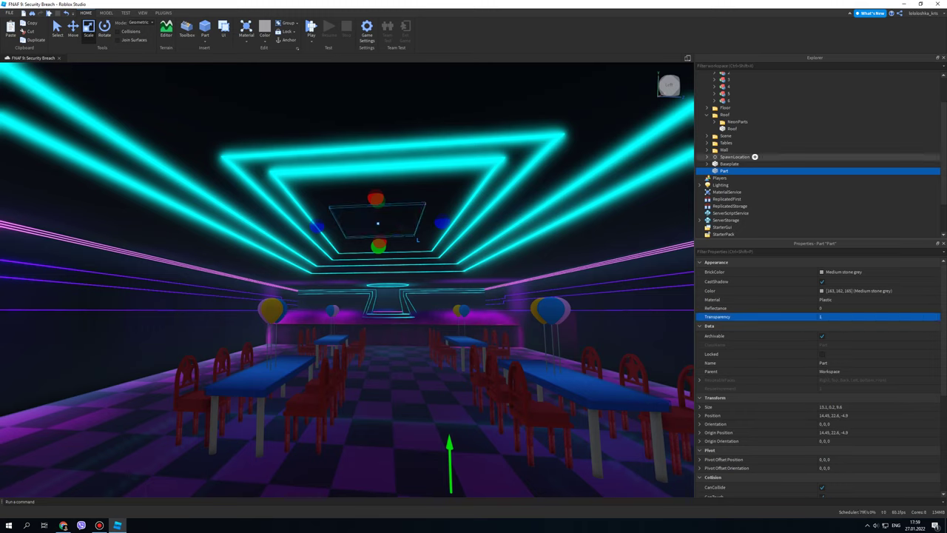
Add a folder named Lighting inside the Roof folder and move the transparent ceiling panel into it
click(734, 114)
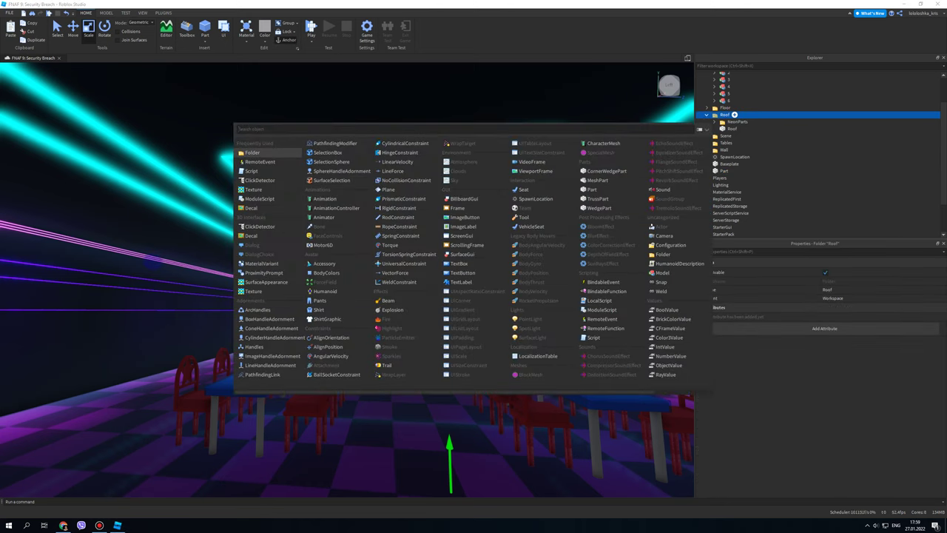
key(Return)
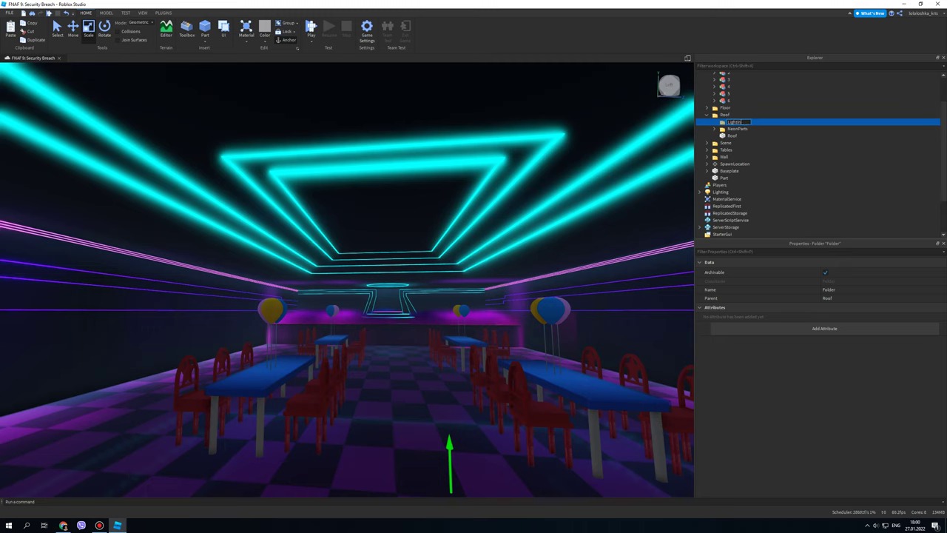
drag(724, 178, 734, 122)
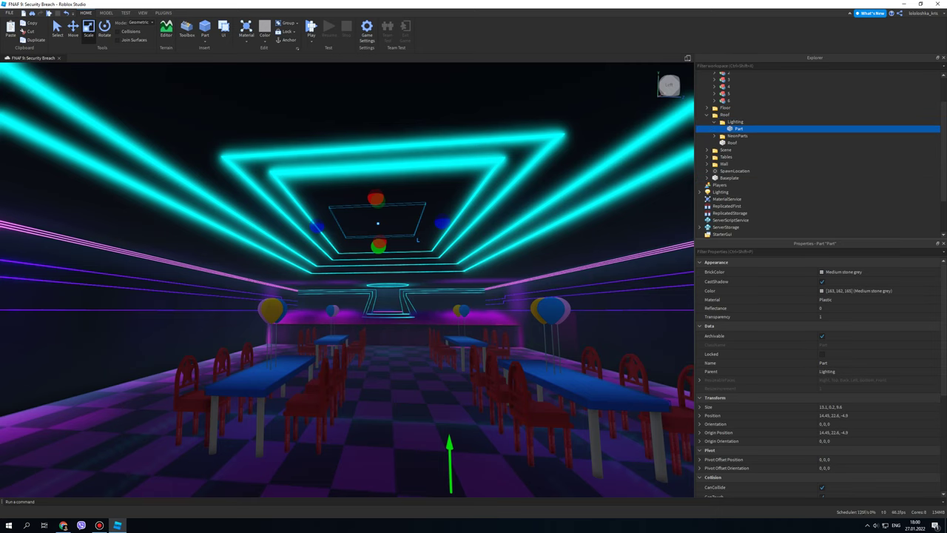
Shift the transparent panel sideways to a Z position of -4.1 and colour it Toothpaste
key(ctrl+2)
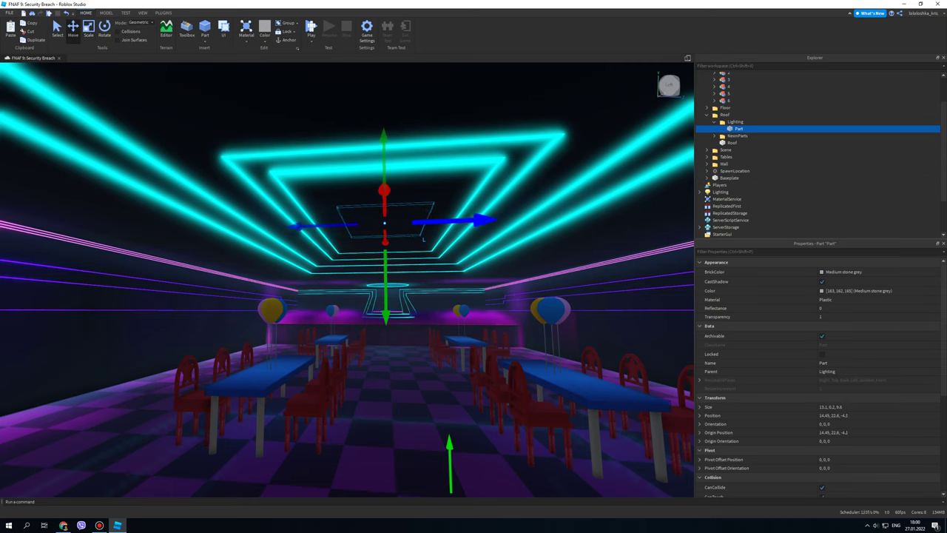
click(835, 272)
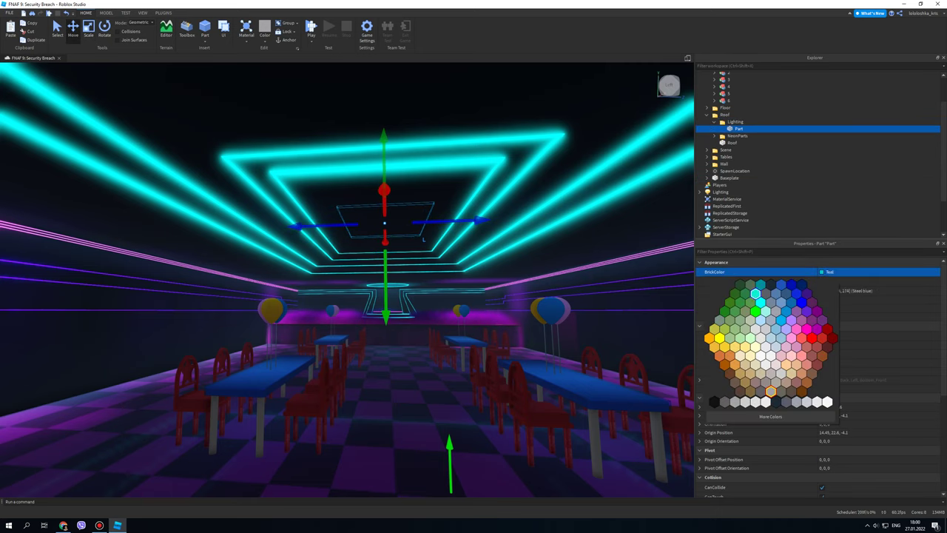
Add a SurfaceLight to the transparent ceiling panel and select it
click(748, 128)
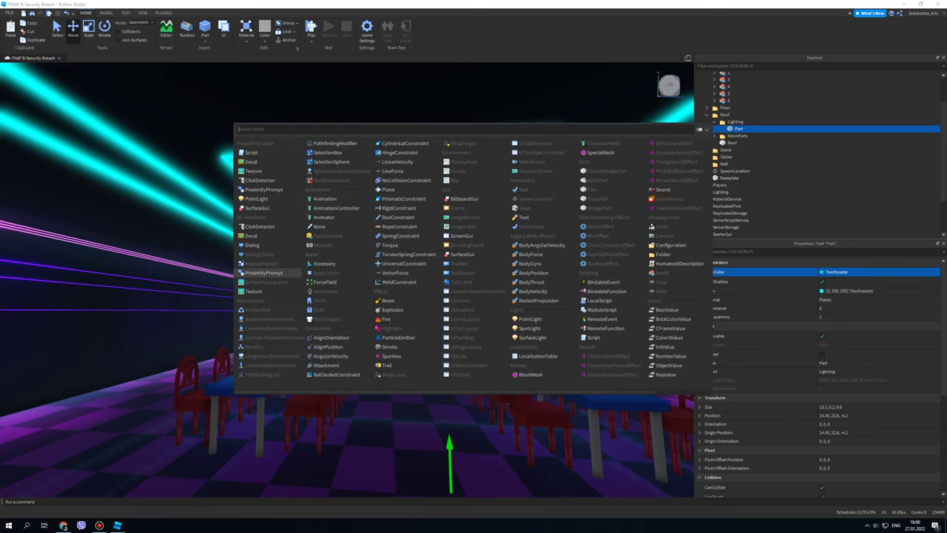
text(lig)
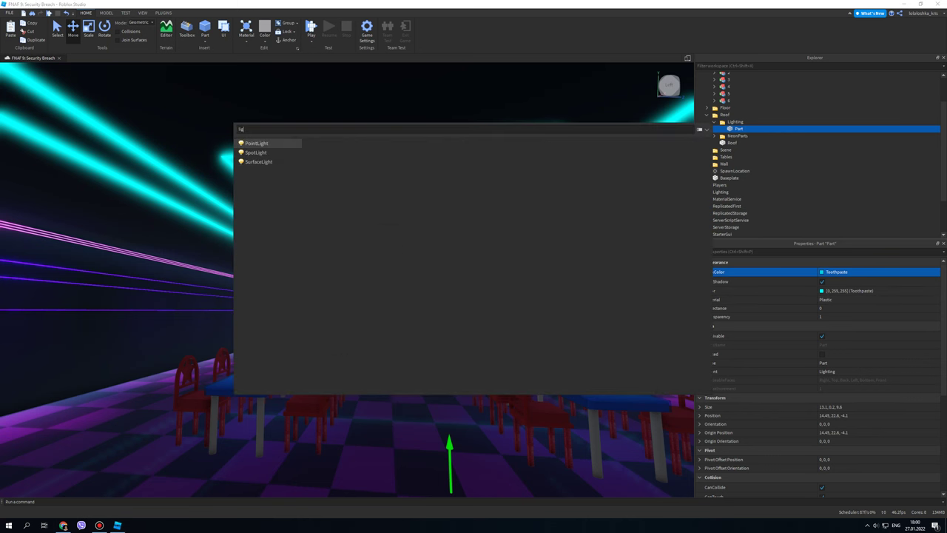
click(263, 161)
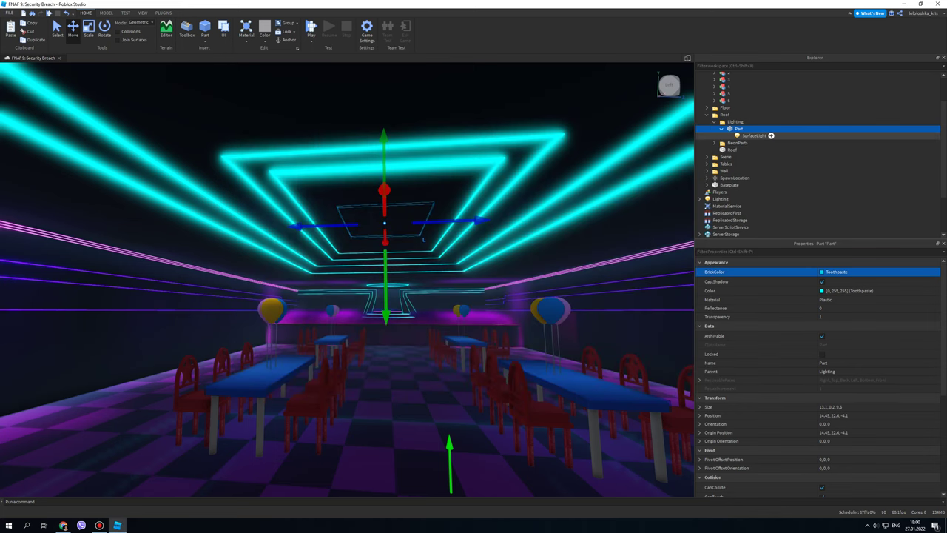
click(755, 135)
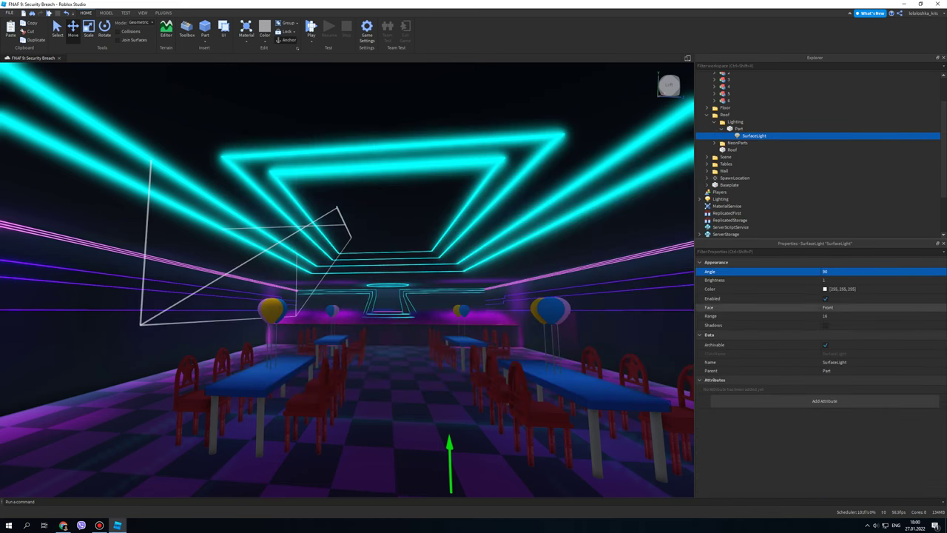
Try the SurfaceLight's Face setting at Left and Back, checking the light's direction in the room
click(858, 307)
click(858, 307)
click(826, 330)
right_drag(462, 339, 407, 341)
key(d)
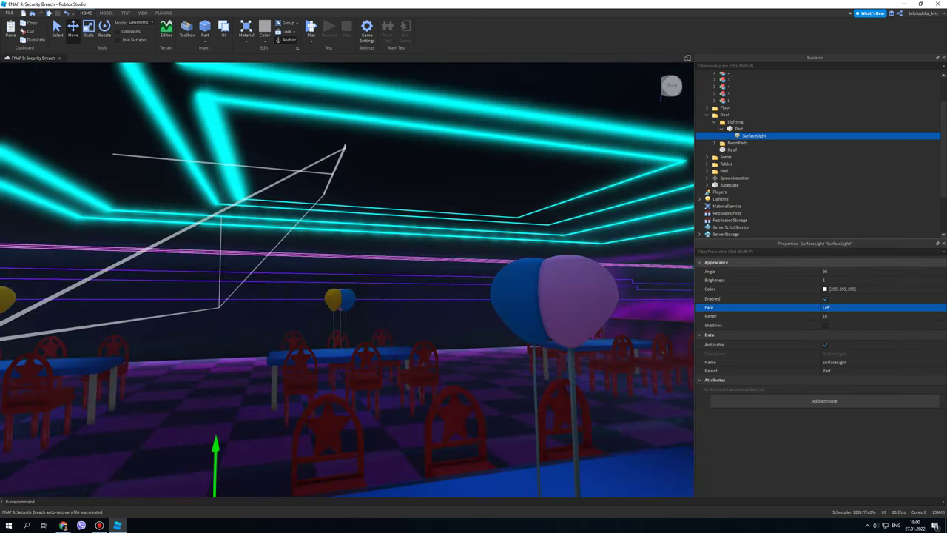
click(858, 307)
click(858, 307)
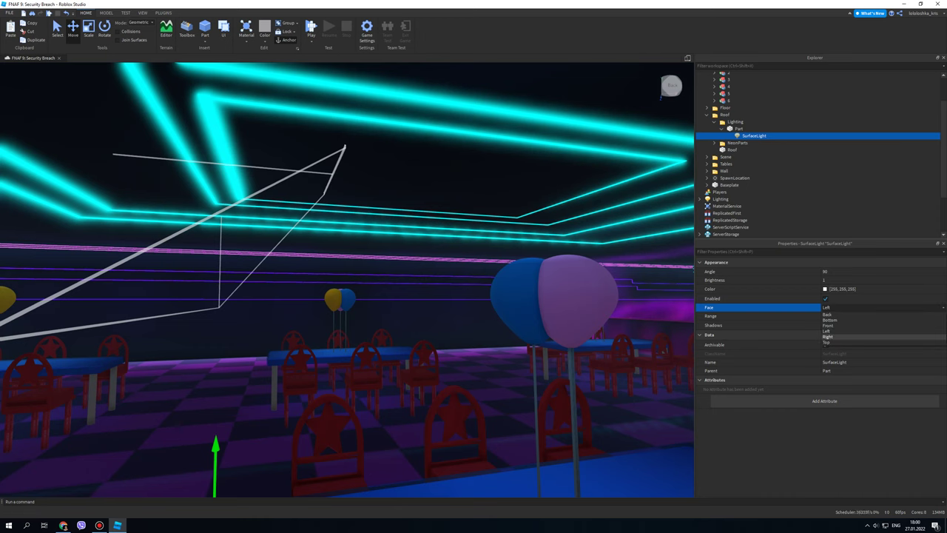
click(826, 315)
right_drag(355, 281, 296, 289)
key(a)
Compare the SurfaceLight's Front and Back faces, and set its Face to Bottom so it shines onto the floor
click(851, 307)
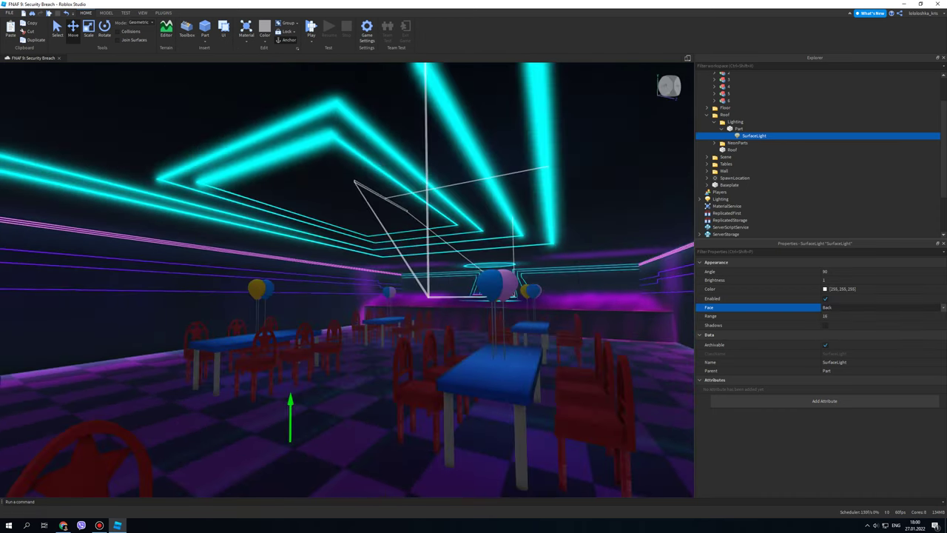
click(828, 325)
click(826, 298)
click(851, 307)
click(826, 298)
click(850, 307)
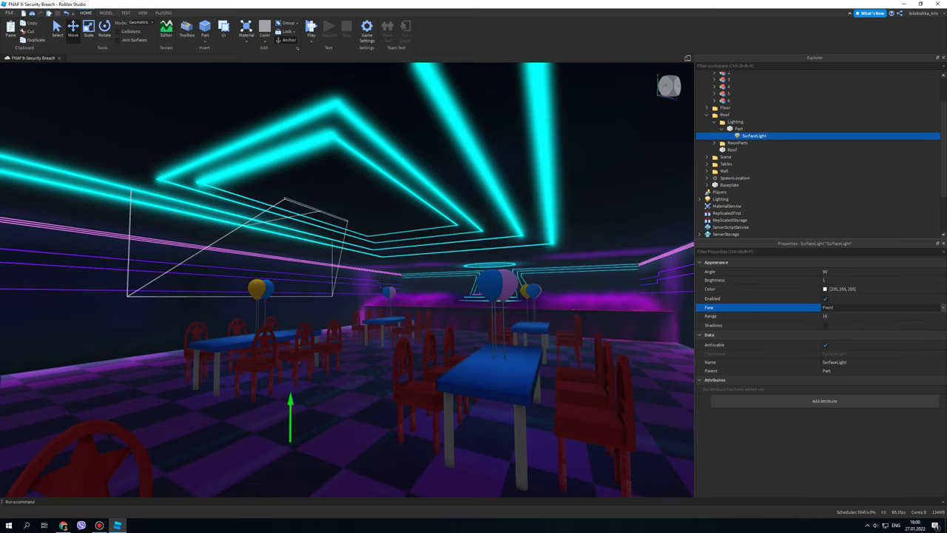
click(942, 307)
click(924, 313)
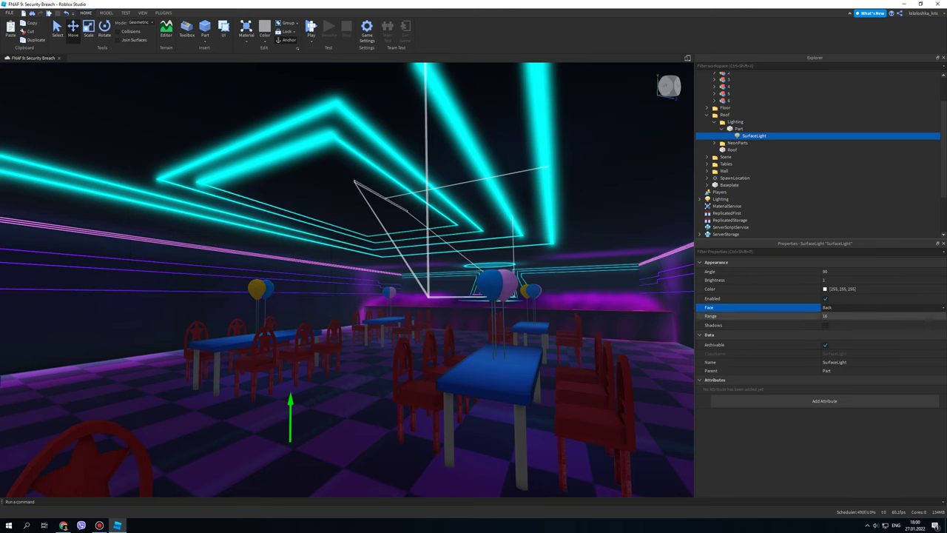
click(924, 319)
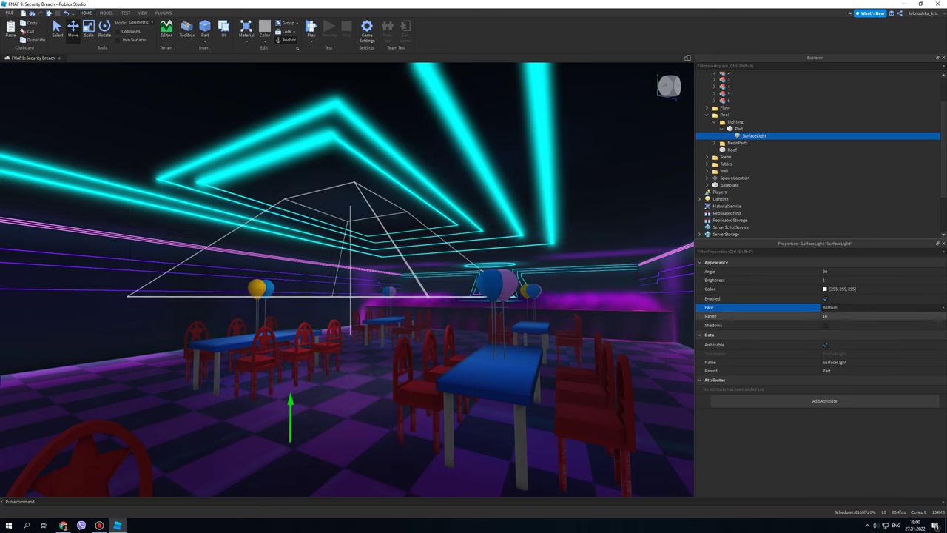
right_drag(518, 296, 584, 301)
key(a)
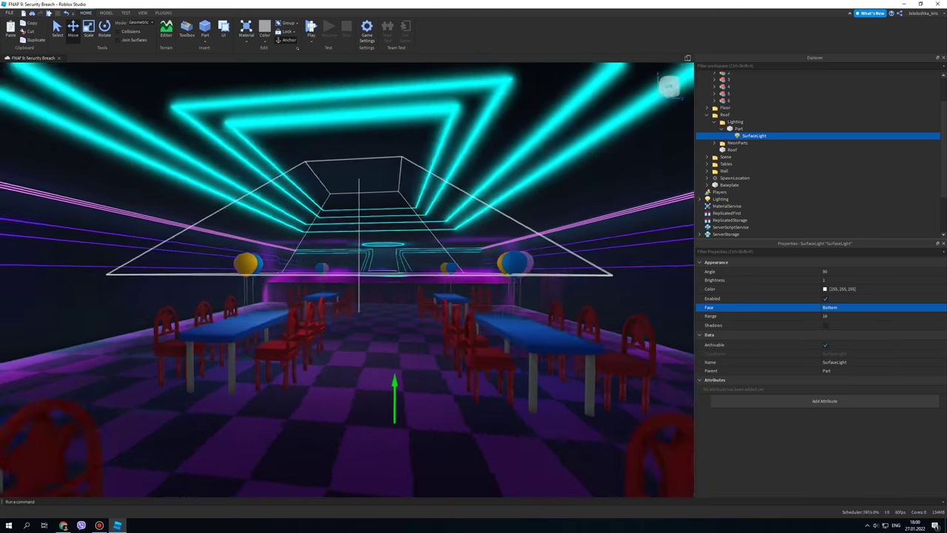
Set the SurfaceLight's Angle to 117 and its Brightness to 0.76
key(s)
click(843, 272)
mouse_move(896, 273)
mouse_down()
mouse_move(914, 272)
mouse_move(886, 277)
mouse_move(910, 271)
mouse_up()
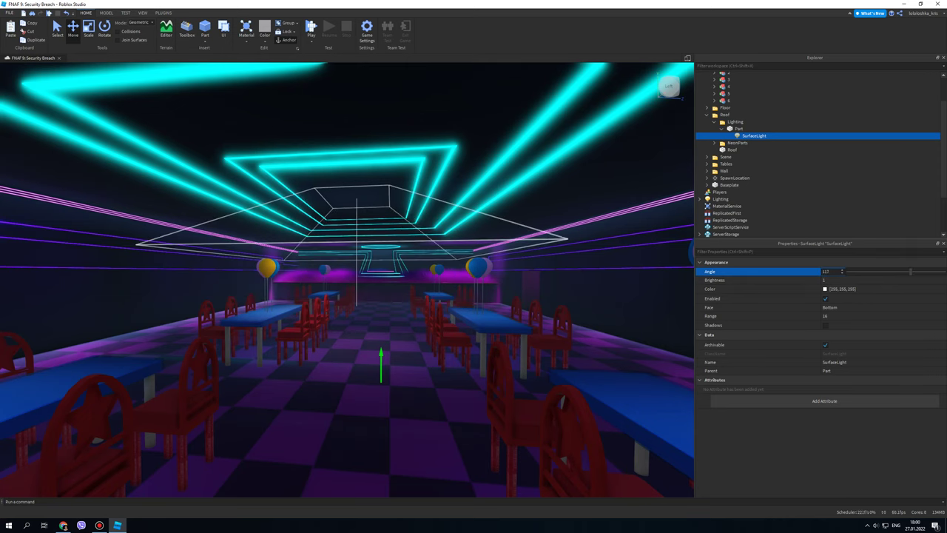
click(833, 280)
drag(849, 280, 847, 281)
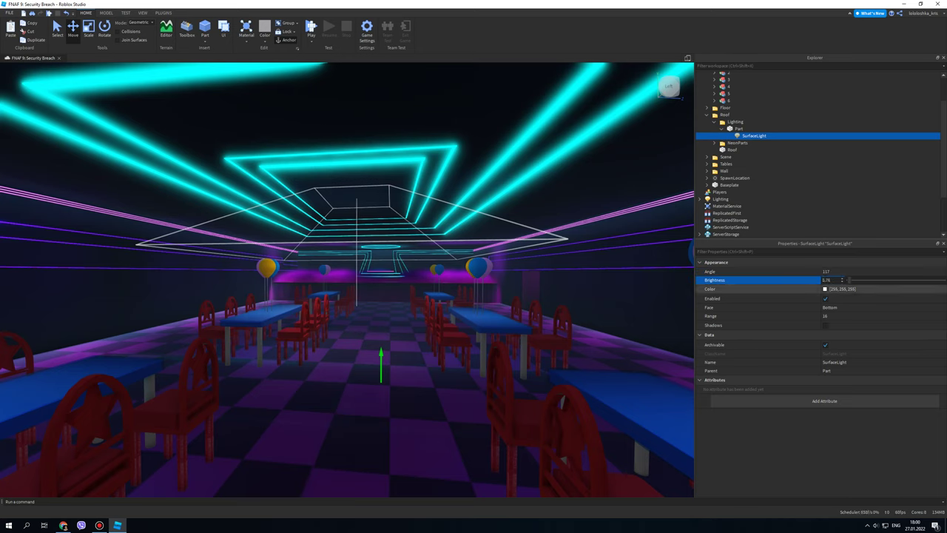
Extend the SurfaceLight's Range to 27
click(838, 307)
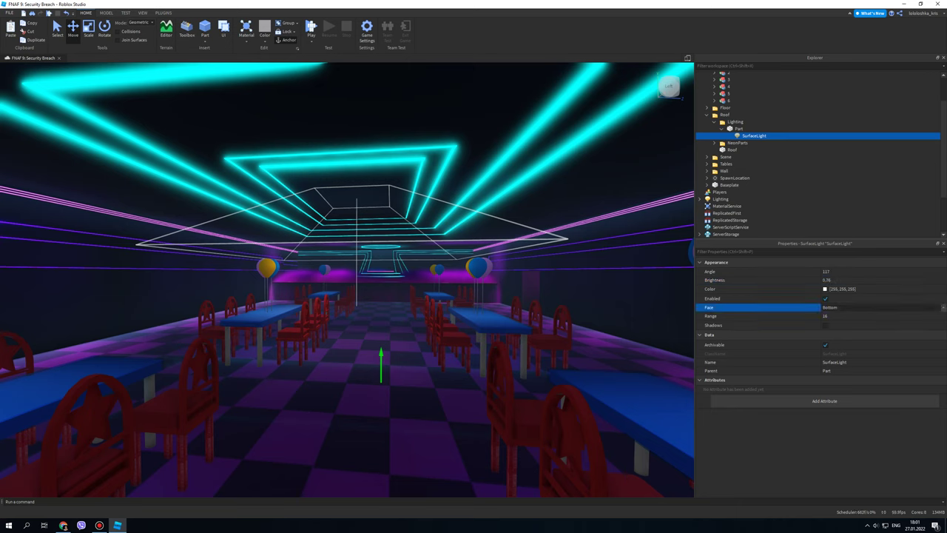
click(833, 316)
drag(871, 316, 891, 316)
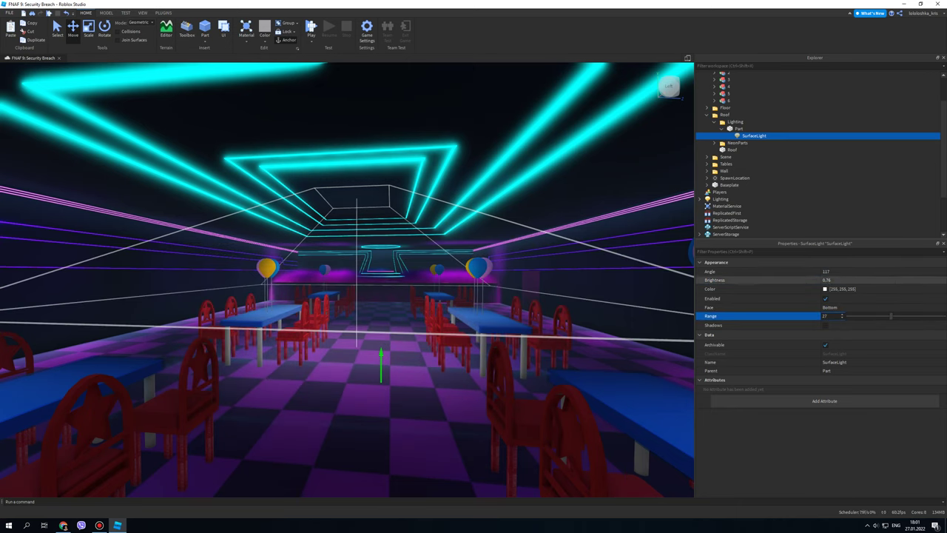
Lower the SurfaceLight's Brightness to 0.2 and check the dimmer lighting in the room
click(833, 280)
text(0.46)
key(Return)
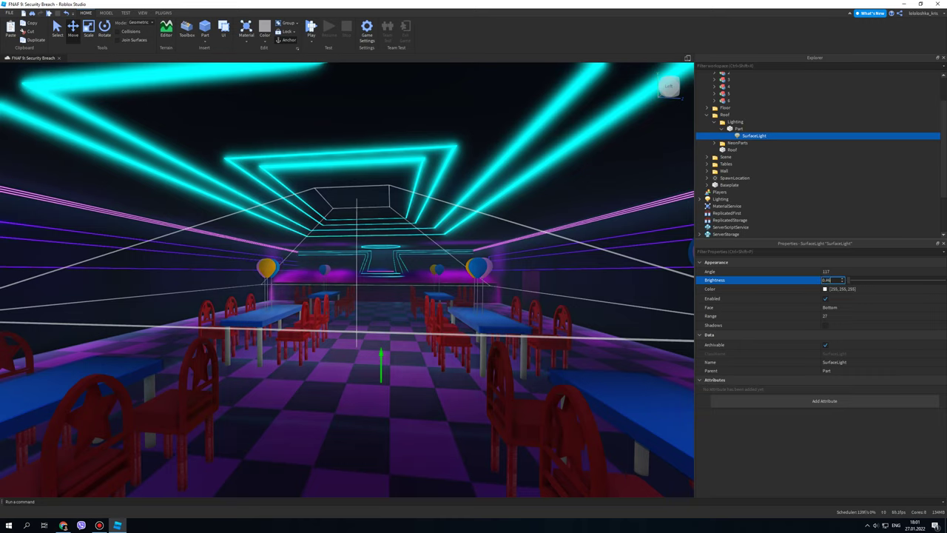
text(0.)
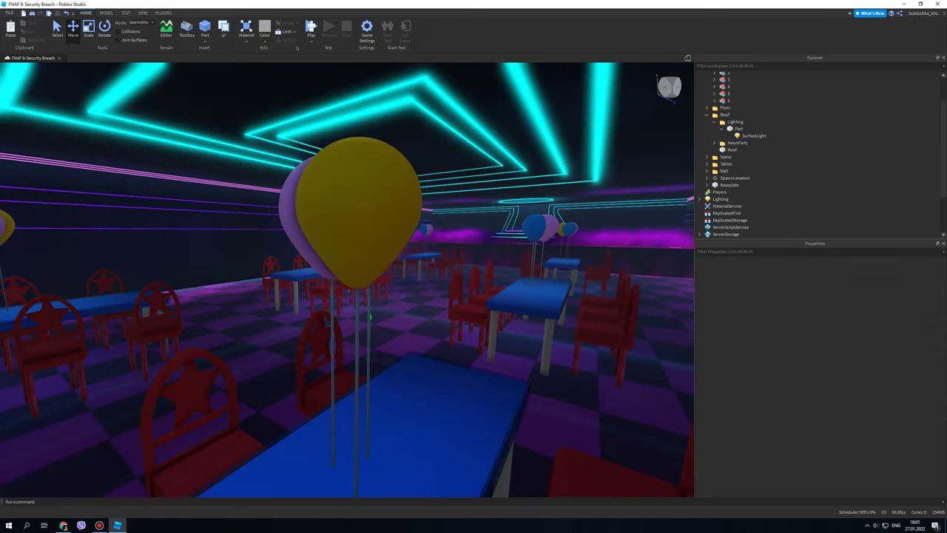
key(a)
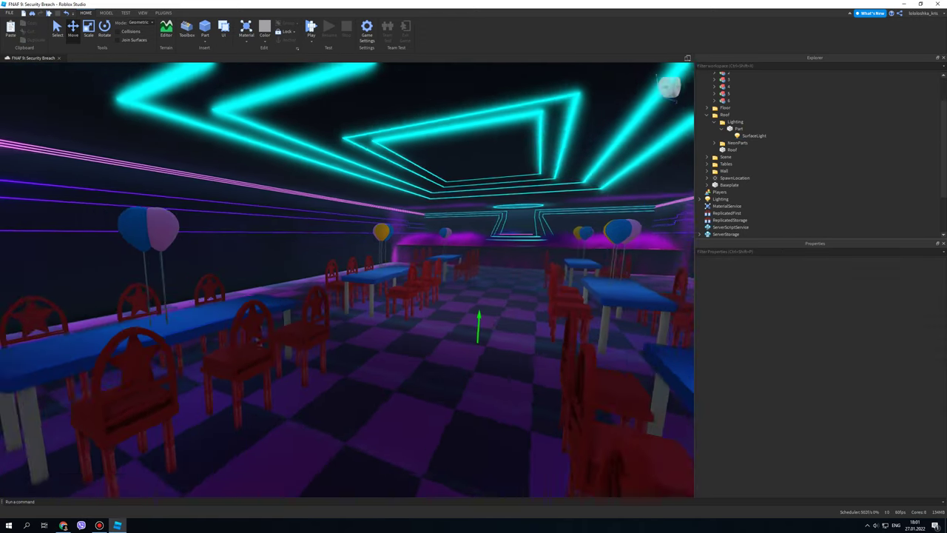
Reselect the ceiling panel's SurfaceLight, set its Brightness to 0.16, and check the result from the room's far corner
click(390, 171)
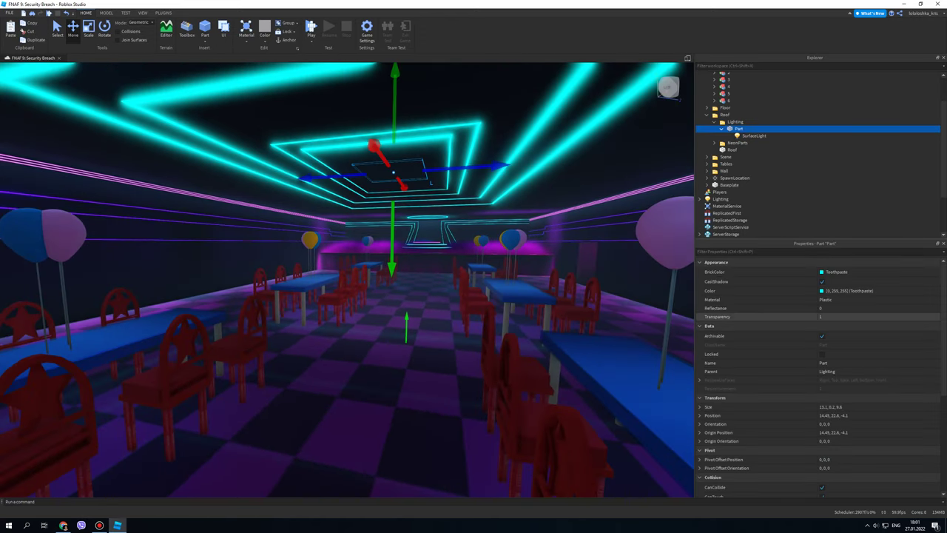
click(753, 135)
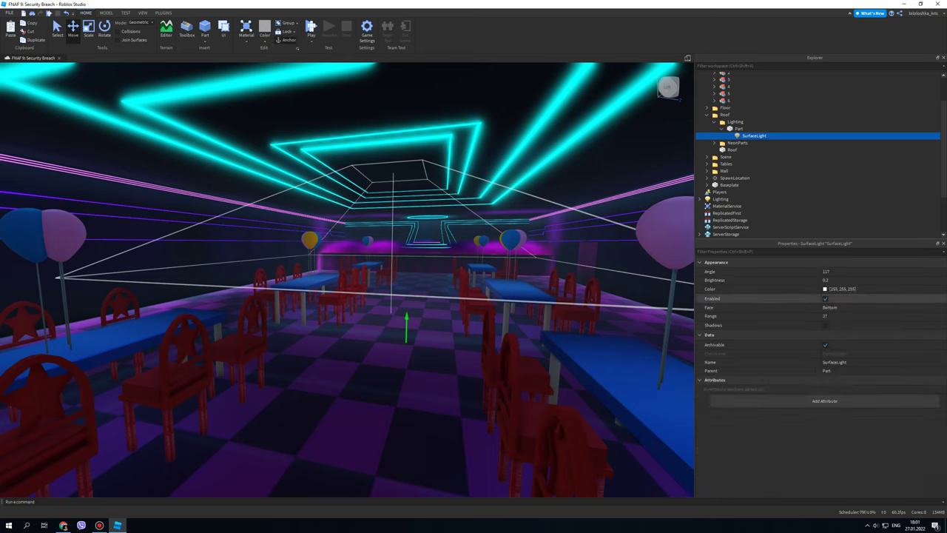
click(832, 279)
text(0)
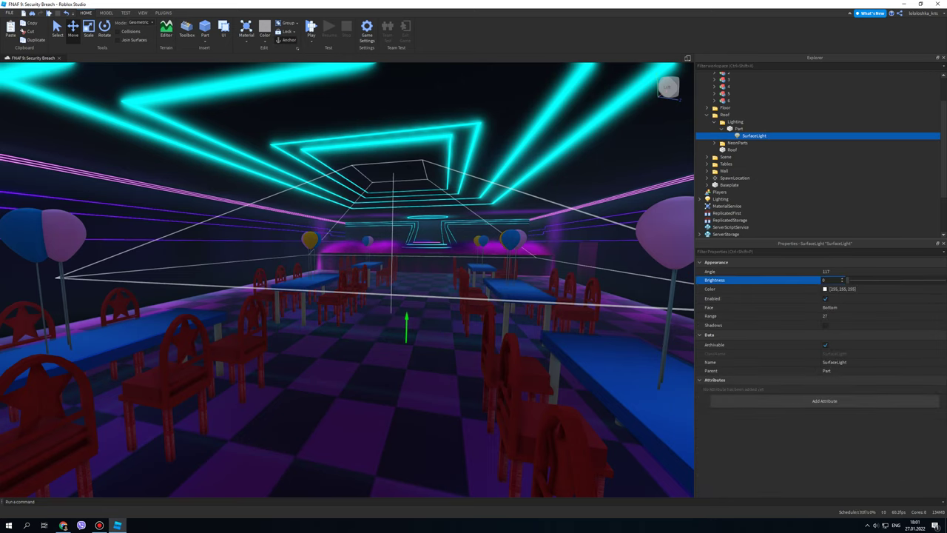
text(.16)
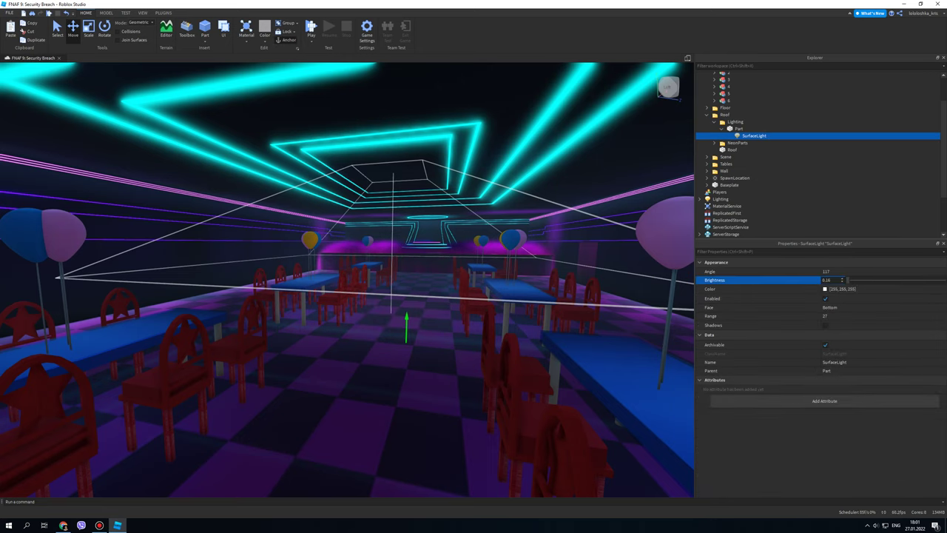
click(406, 325)
right_drag(406, 326, 355, 334)
key(s)
key(d)
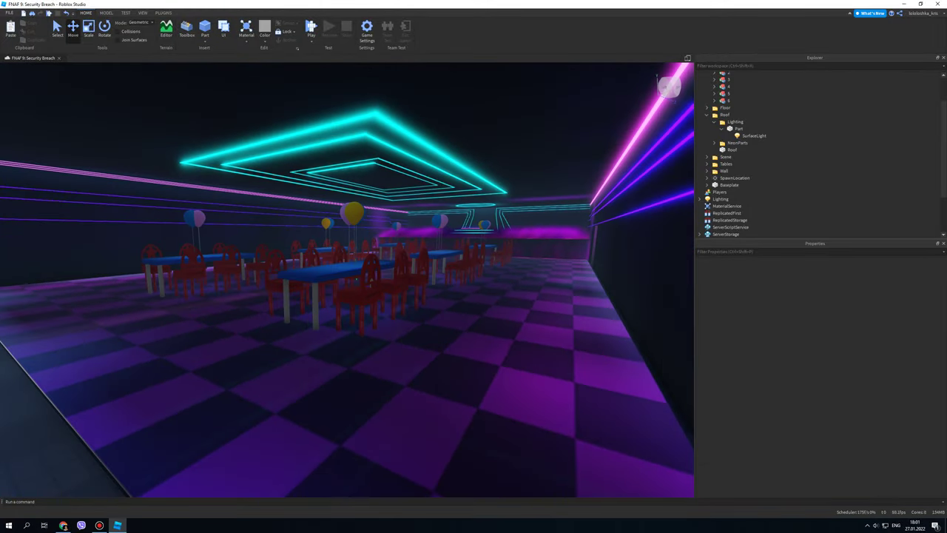